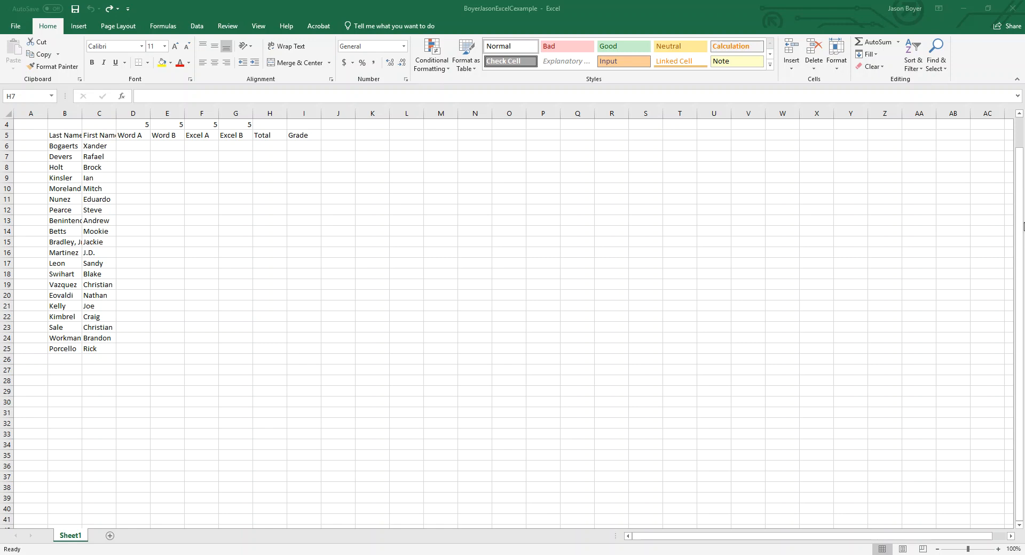
Step: Examine the gradesheet's title, the blank column A, the name headers in row 5 and the student names in B6:C25
scroll(603, 295, up, 1)
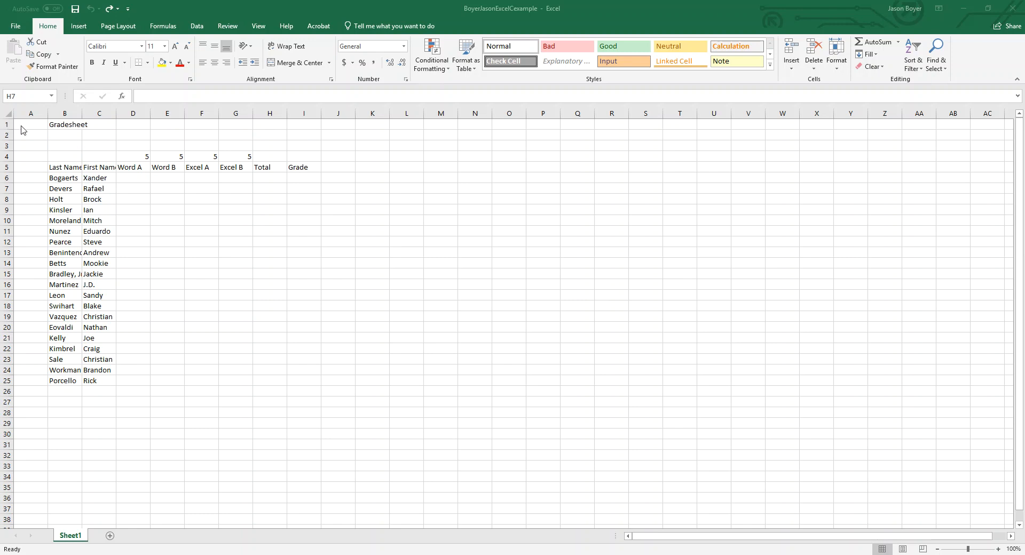
click(54, 126)
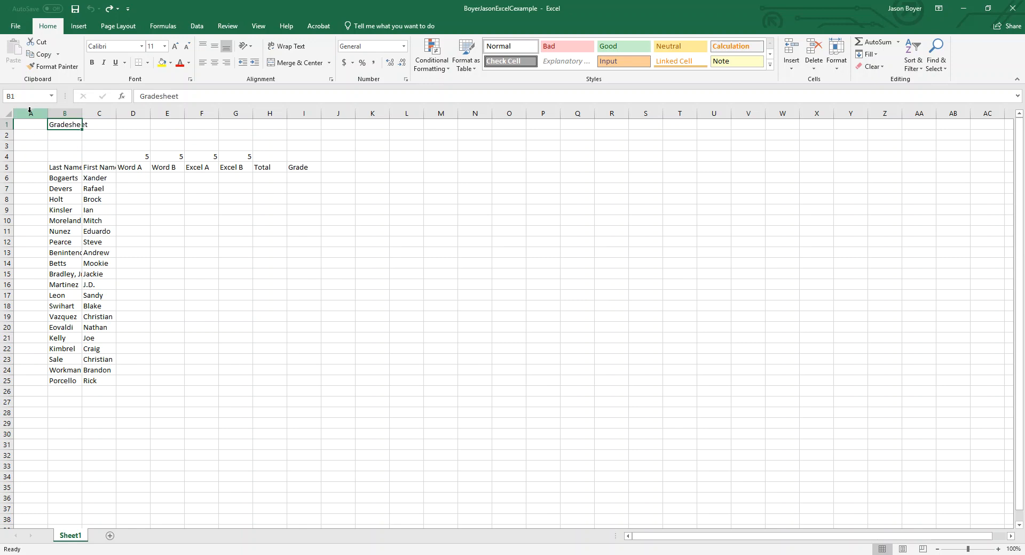
click(30, 113)
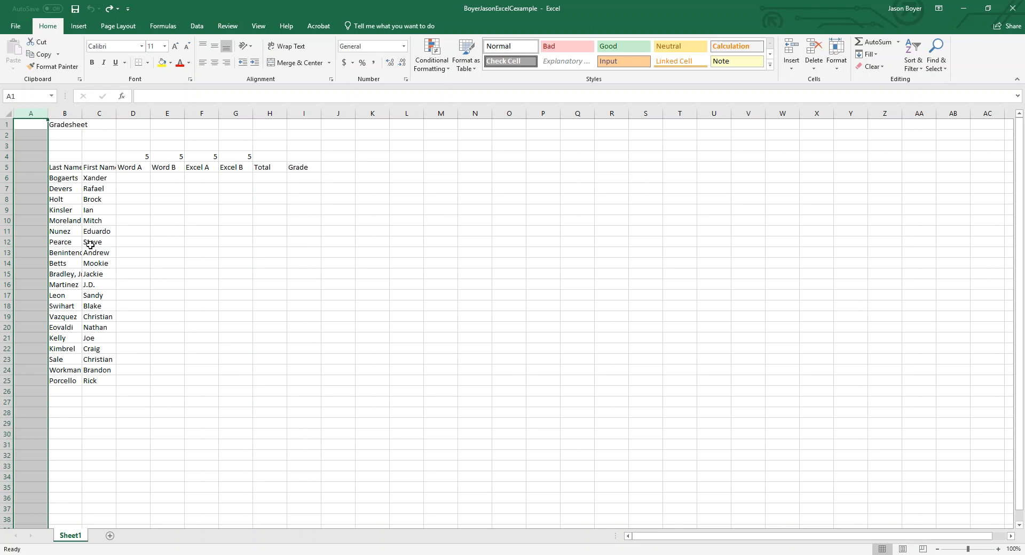
click(63, 126)
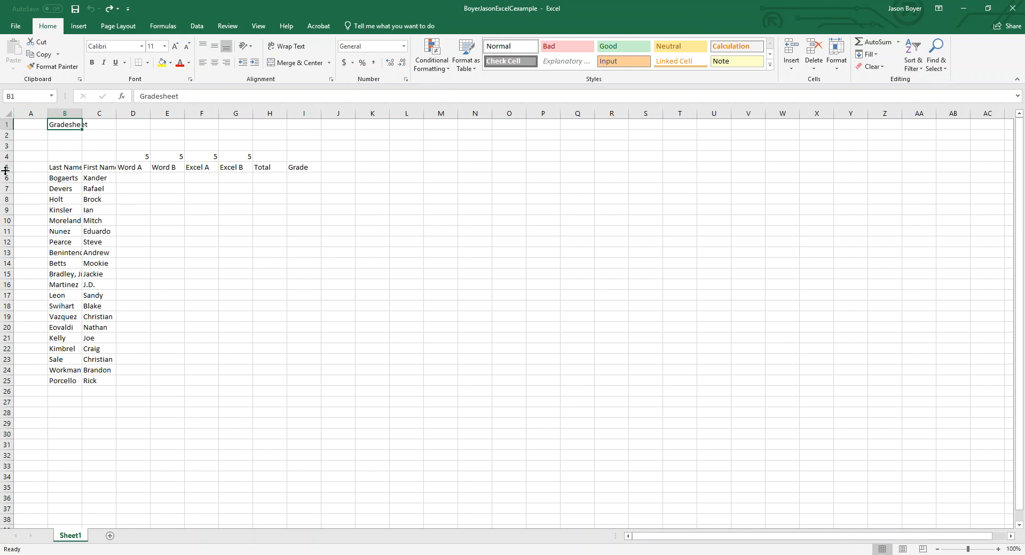
click(59, 170)
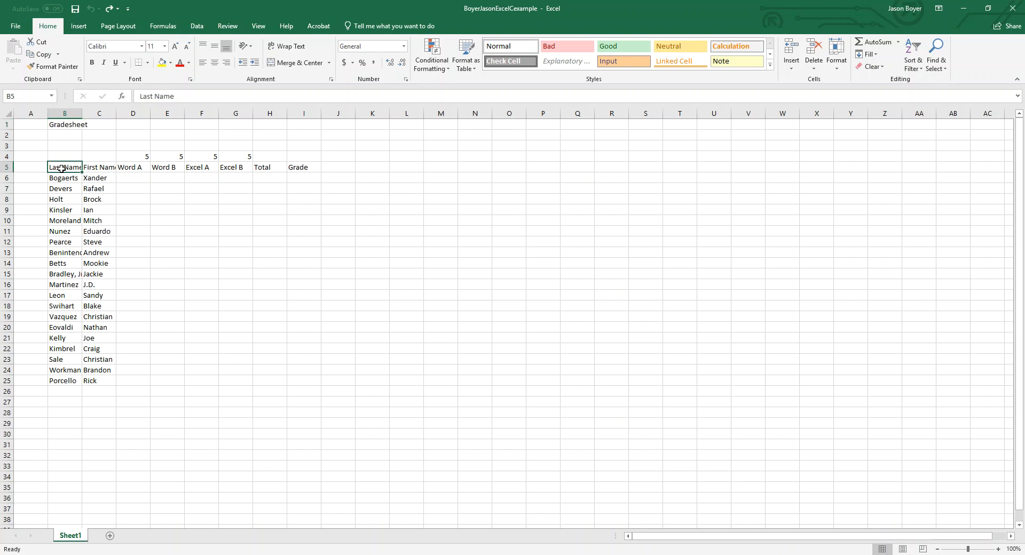
click(107, 168)
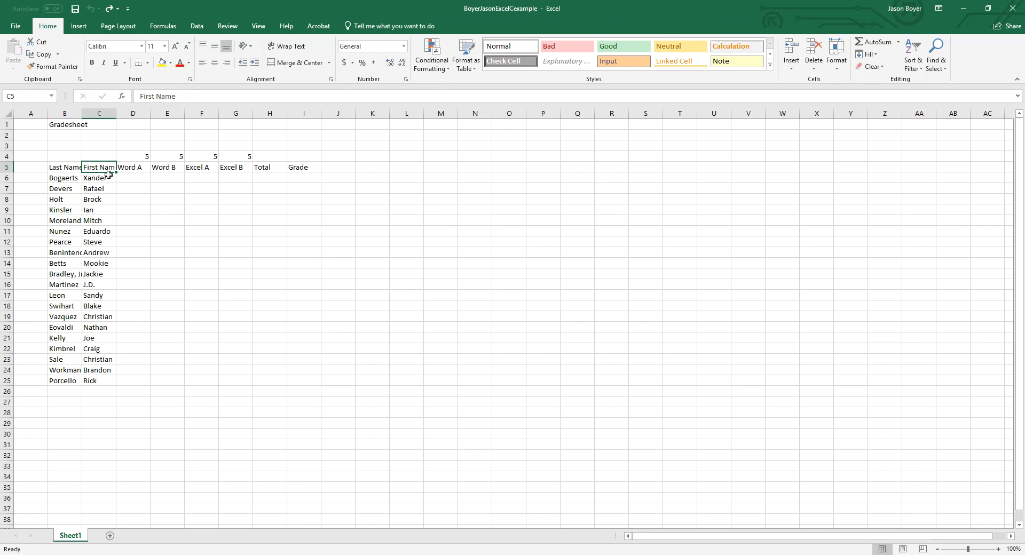
click(56, 178)
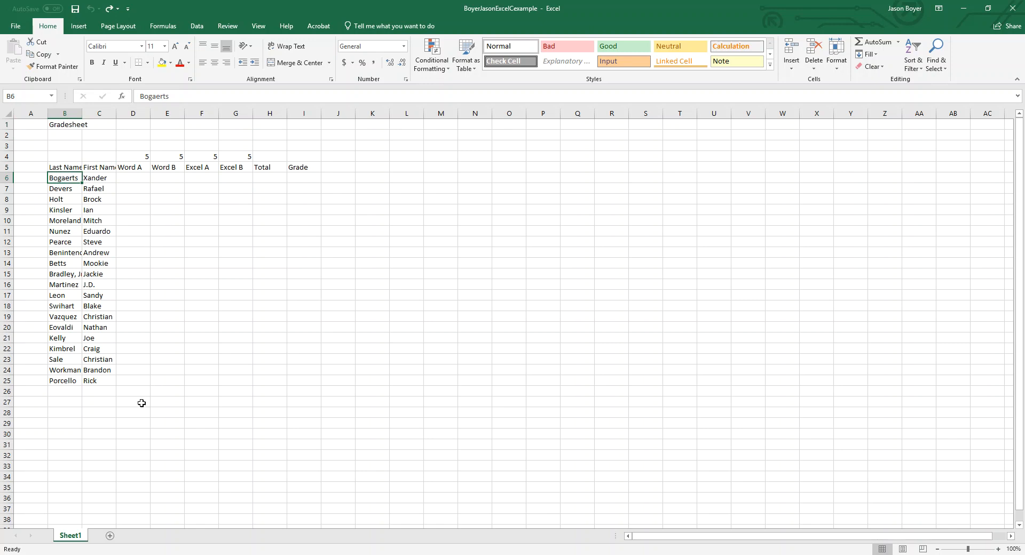
click(99, 393)
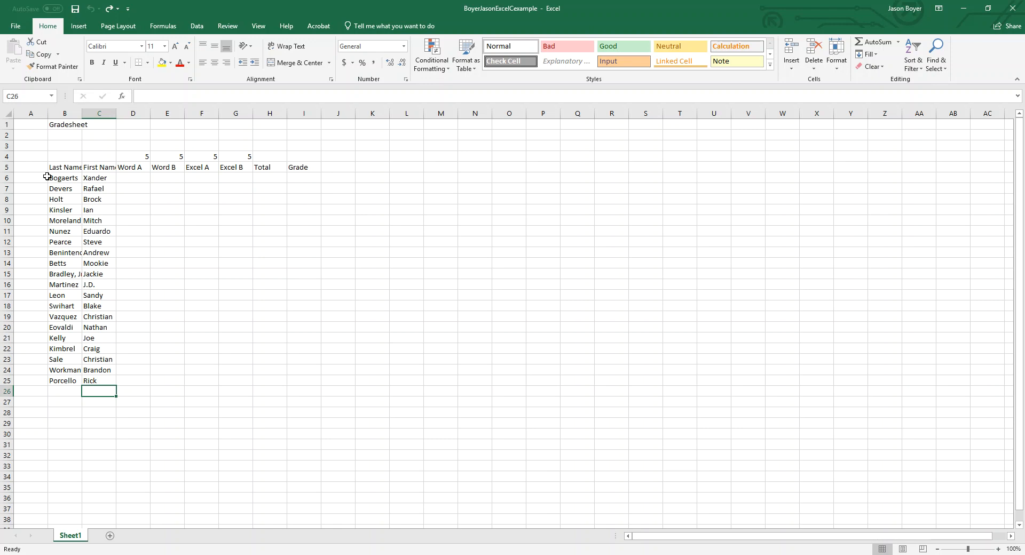
drag(57, 179, 103, 382)
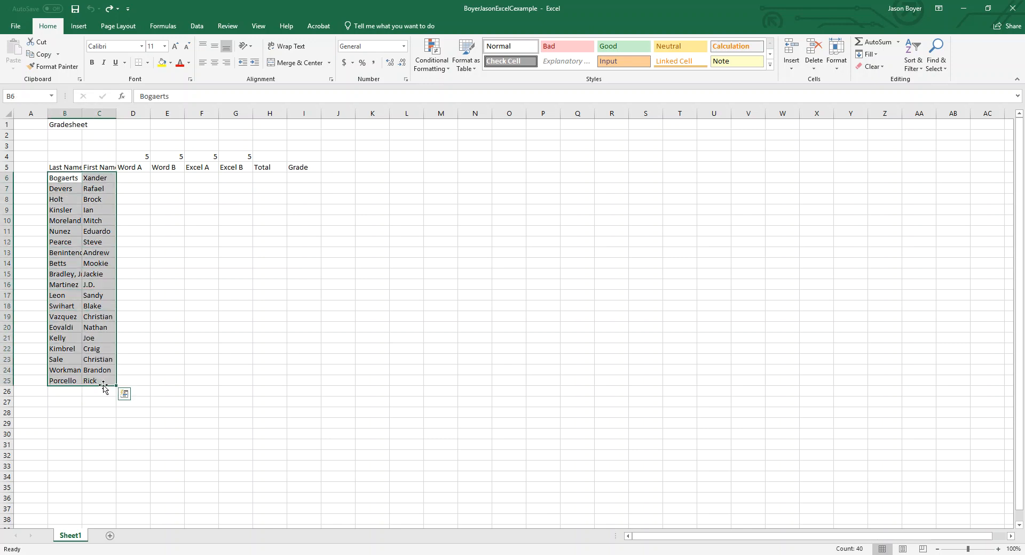
click(72, 391)
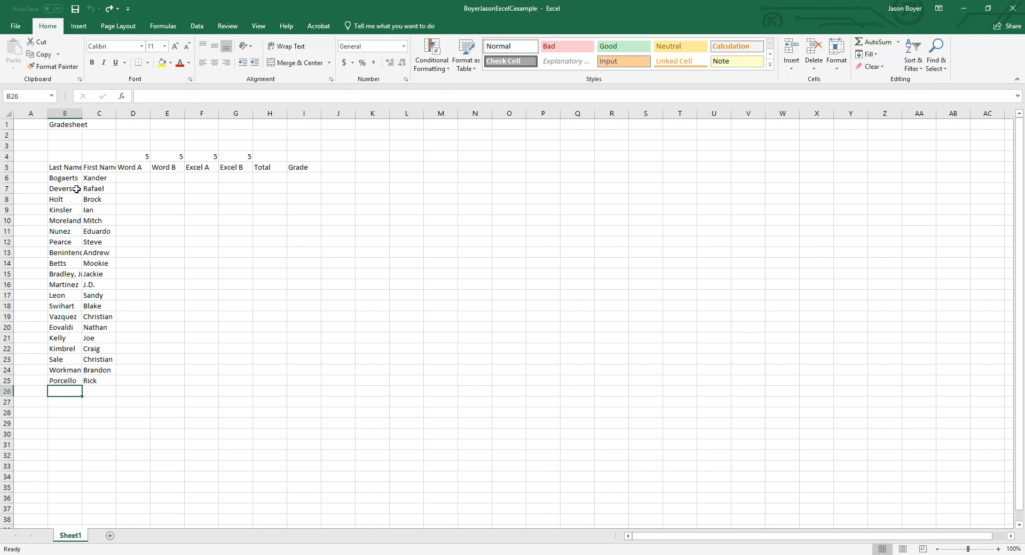
Step: Examine the assignment, Total and Grade headers in row 5 and the point values above the assignments in D4:G4
click(138, 167)
click(170, 166)
click(202, 168)
click(133, 167)
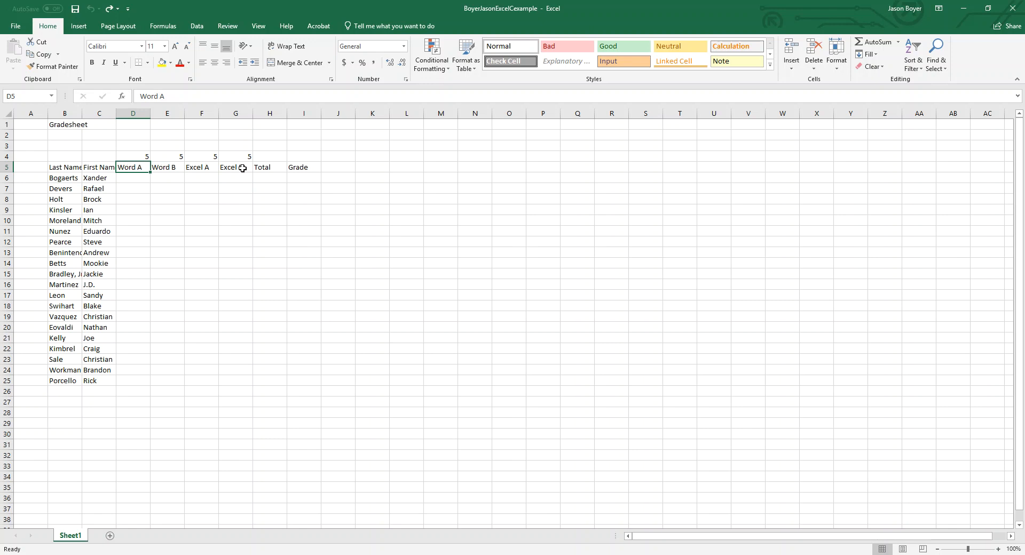
click(269, 167)
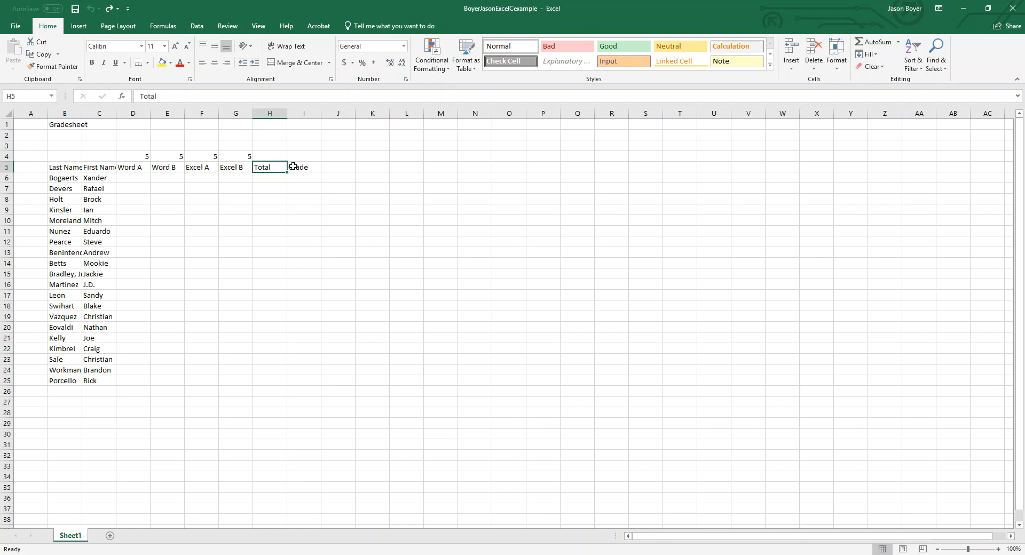
click(295, 166)
click(135, 157)
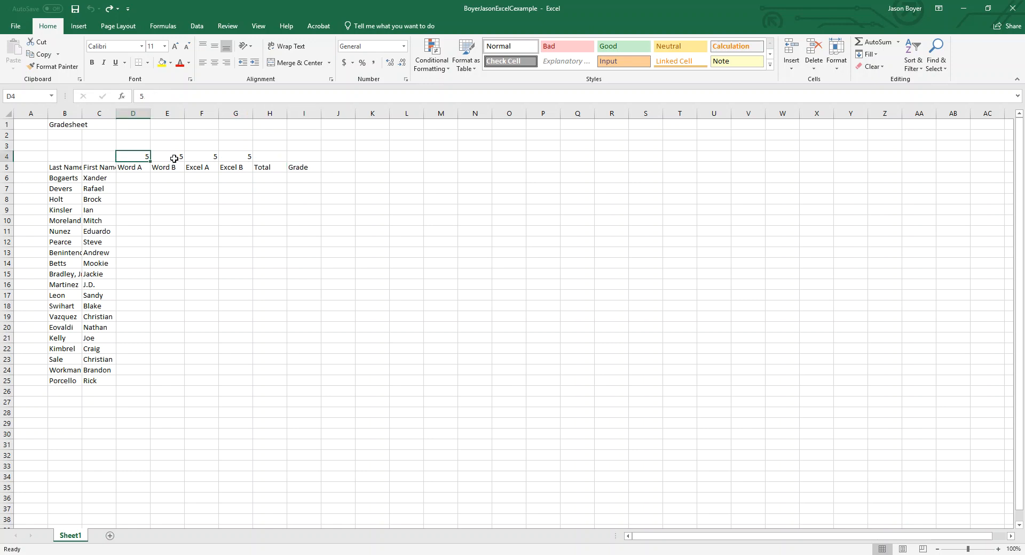
click(158, 156)
click(196, 156)
click(232, 156)
click(133, 158)
click(172, 158)
click(207, 157)
click(231, 157)
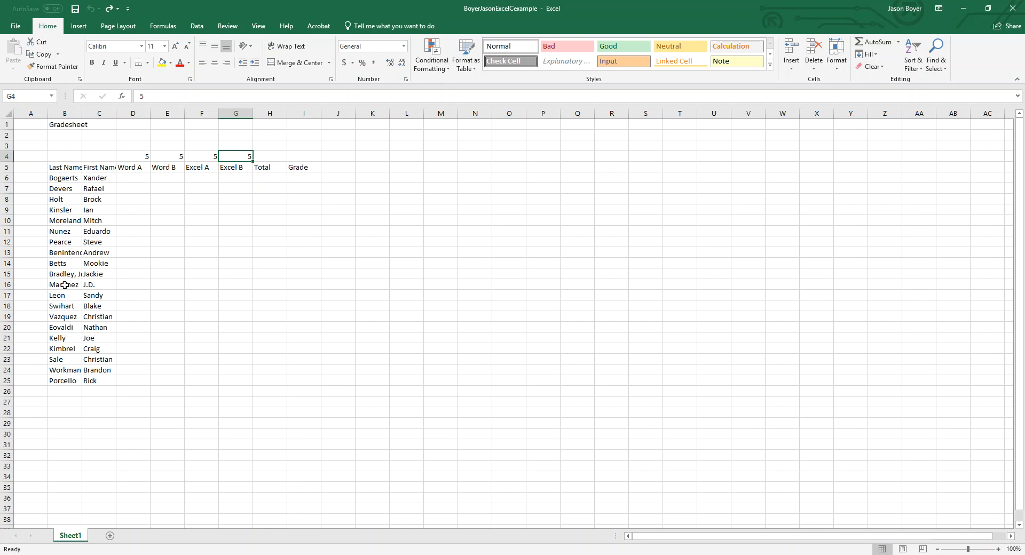
Step: Number the first three students 1, 2 and 3 in cells A6 to A8, beside their last names
click(55, 180)
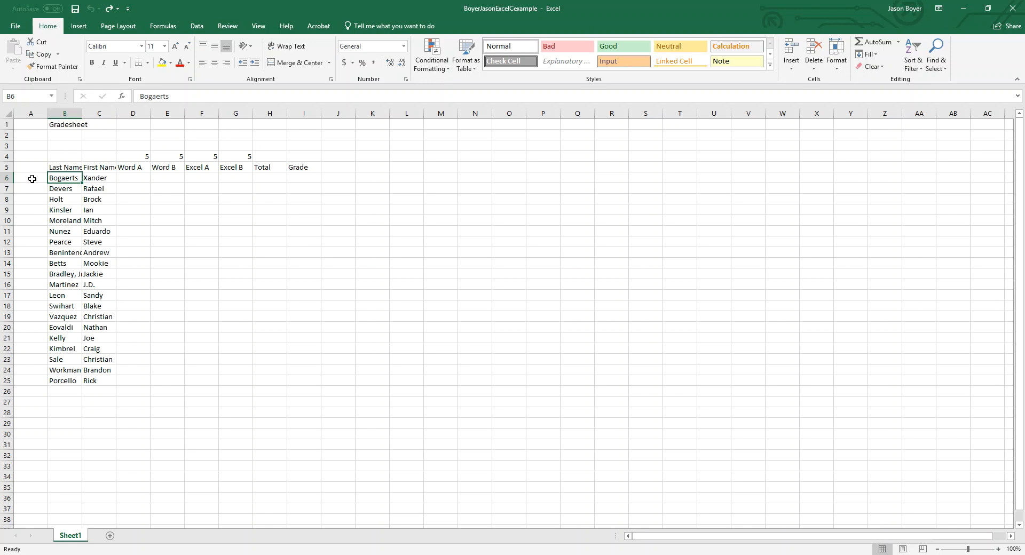
click(32, 179)
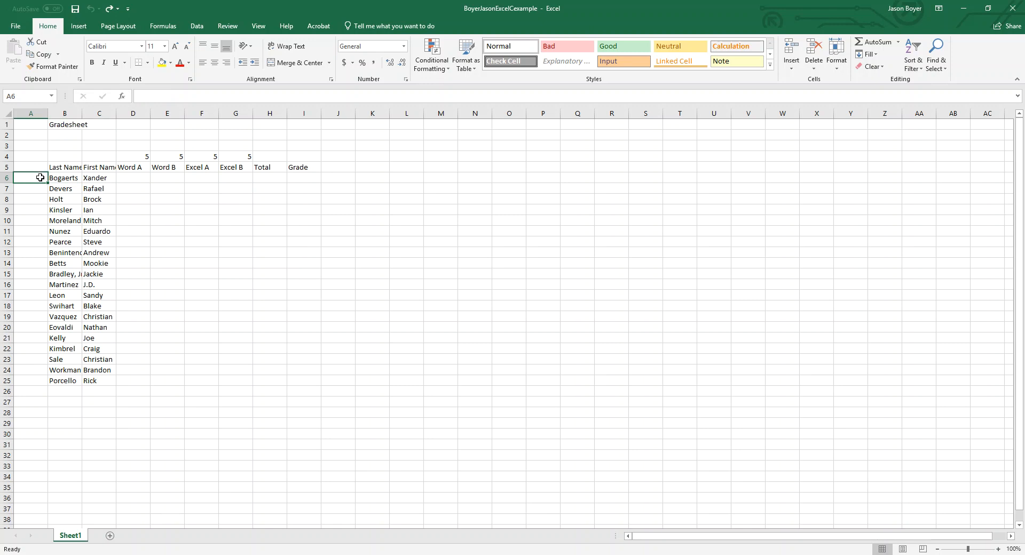
double_click(40, 177)
key(Return)
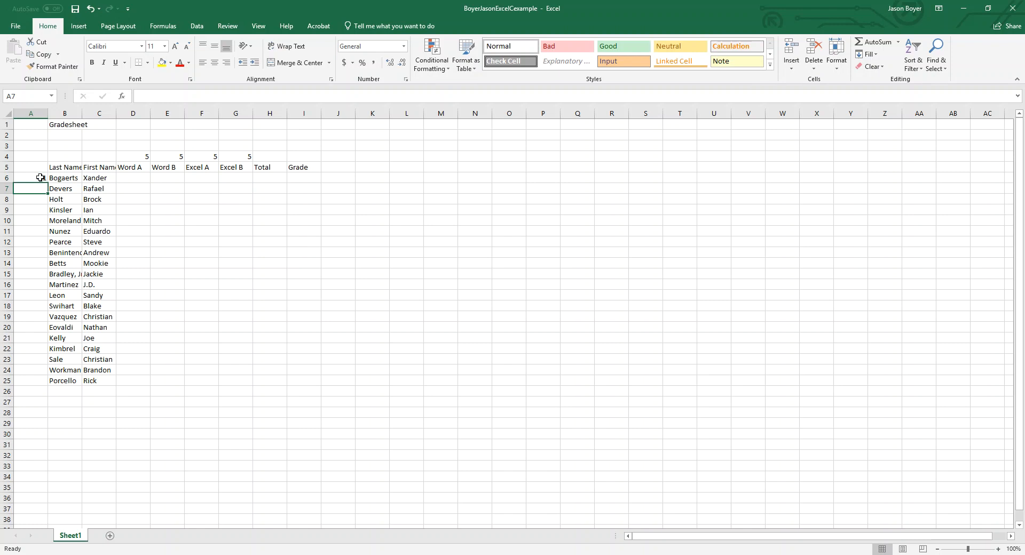
text(2)
key(Return)
text(3)
key(Return)
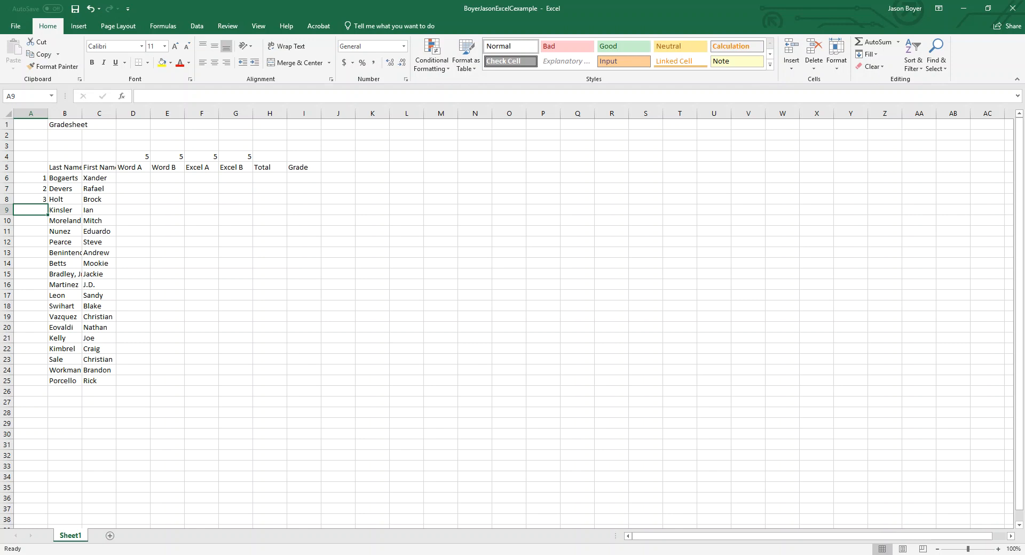
Step: Extend the number series from A6:A8 down to A25 so every student row is numbered through 20
drag(35, 180, 36, 200)
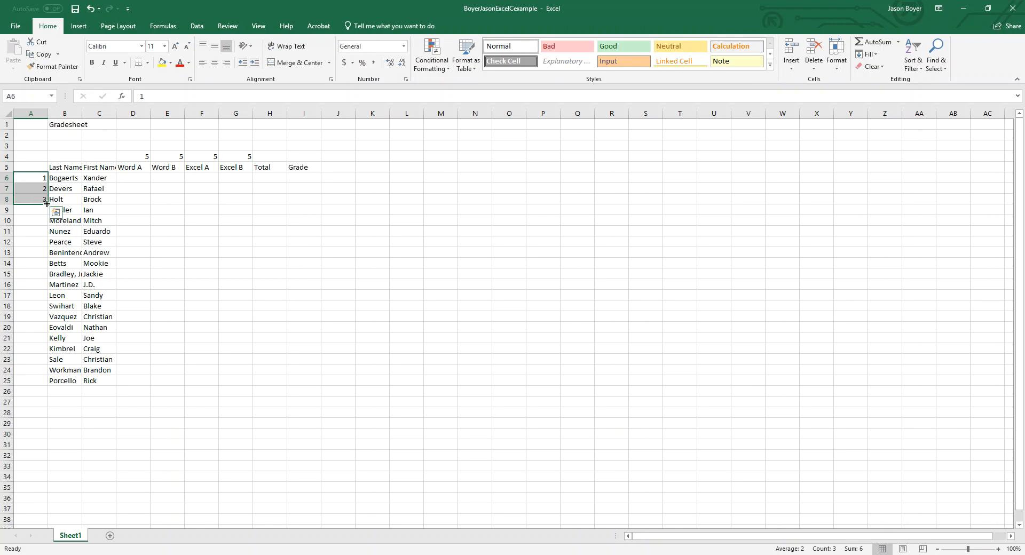
drag(47, 204, 47, 383)
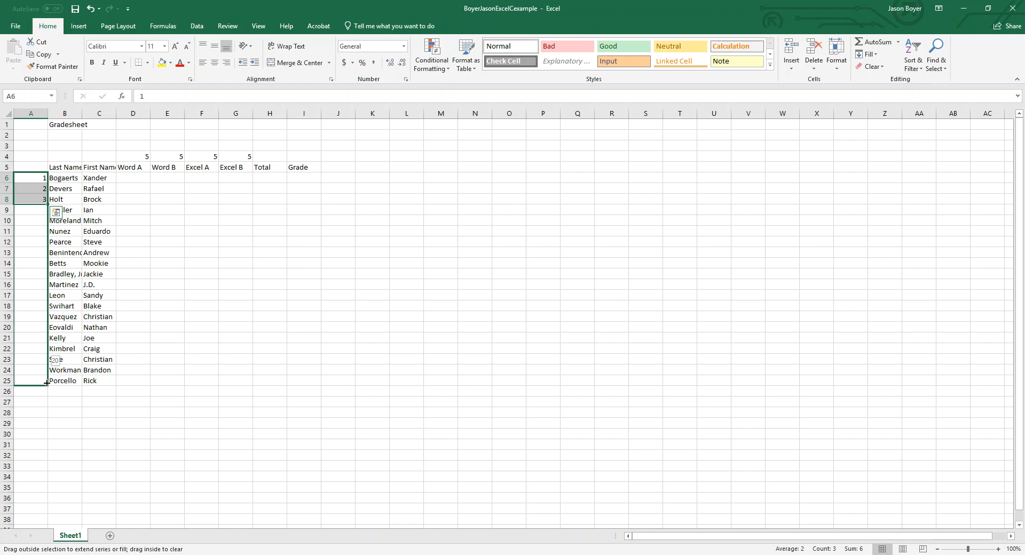
drag(47, 383, 47, 383)
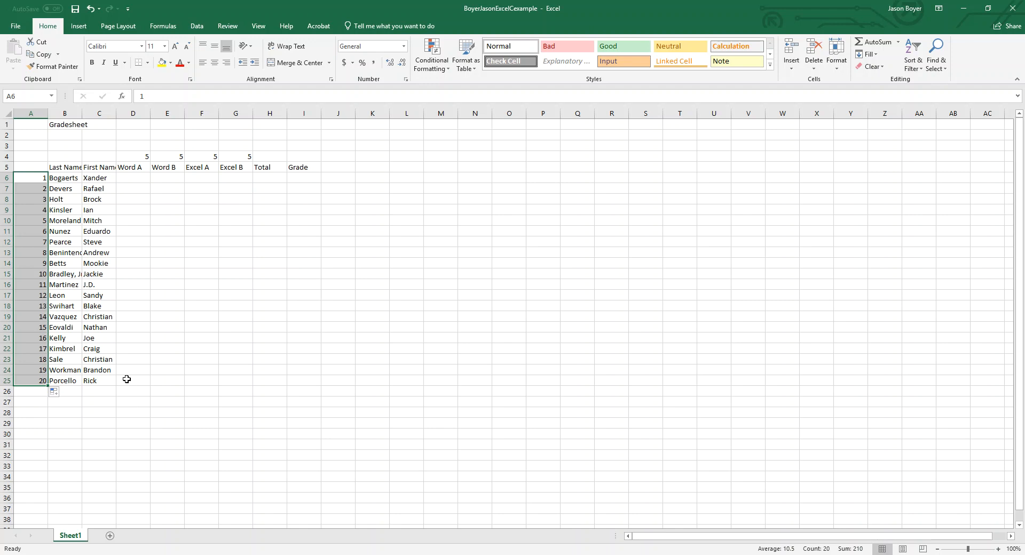
click(35, 180)
drag(35, 180, 37, 387)
Step: AutoFit the widths of the Last Name and First Name columns to their contents
click(79, 167)
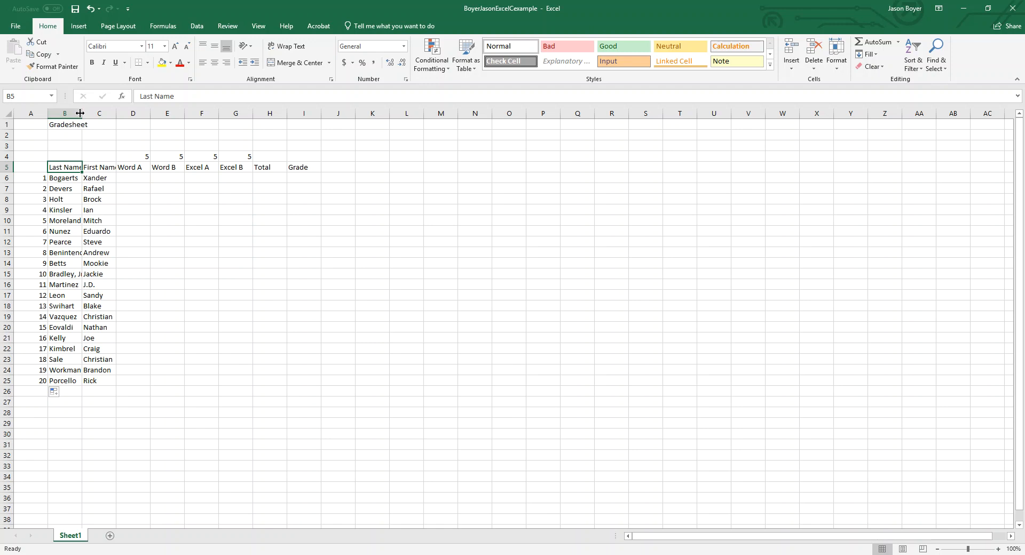
drag(80, 113, 237, 113)
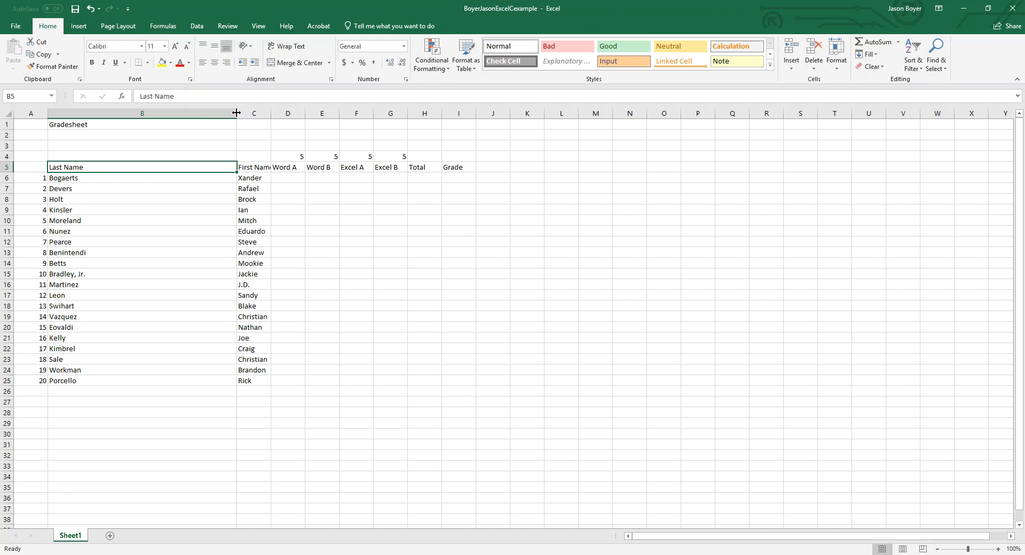
double_click(237, 113)
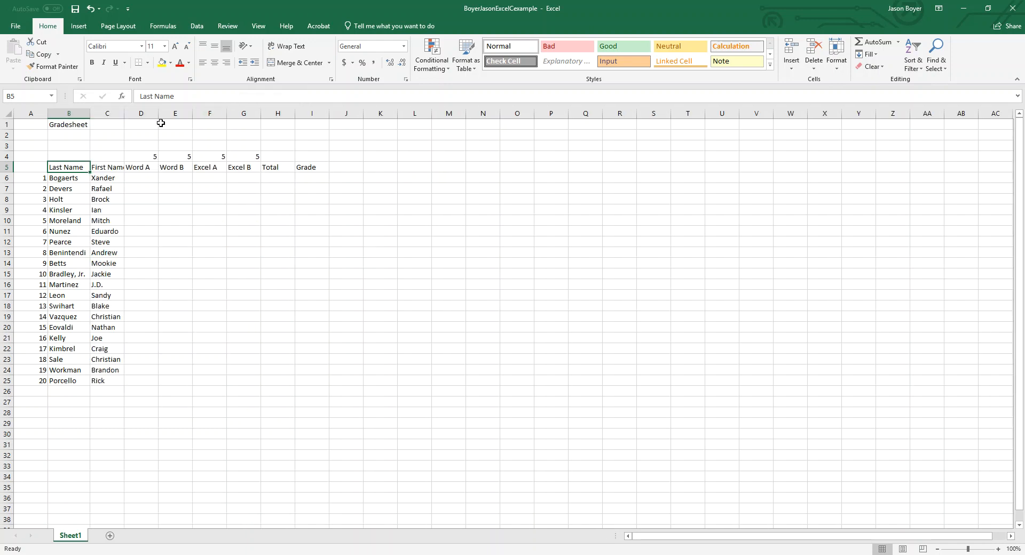
double_click(123, 113)
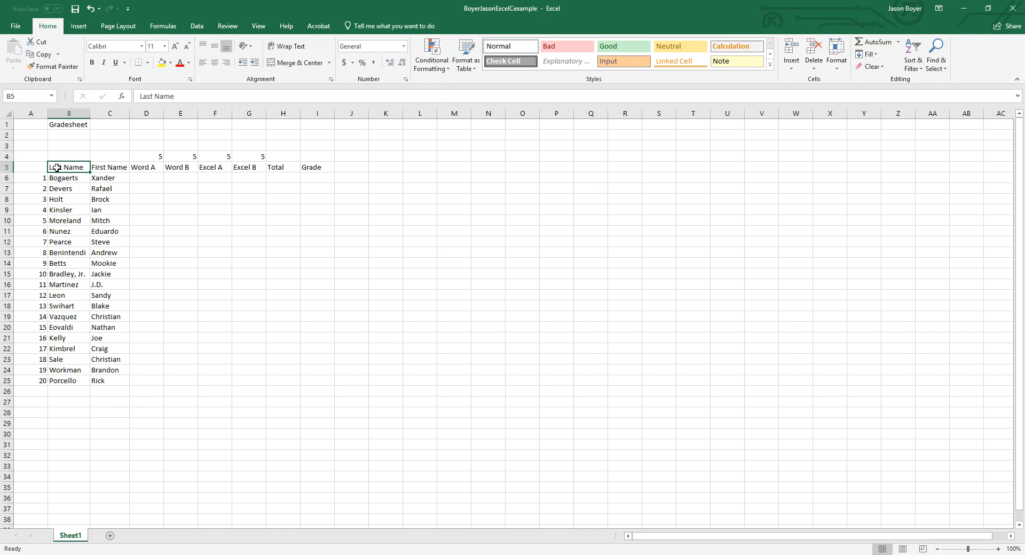
click(41, 165)
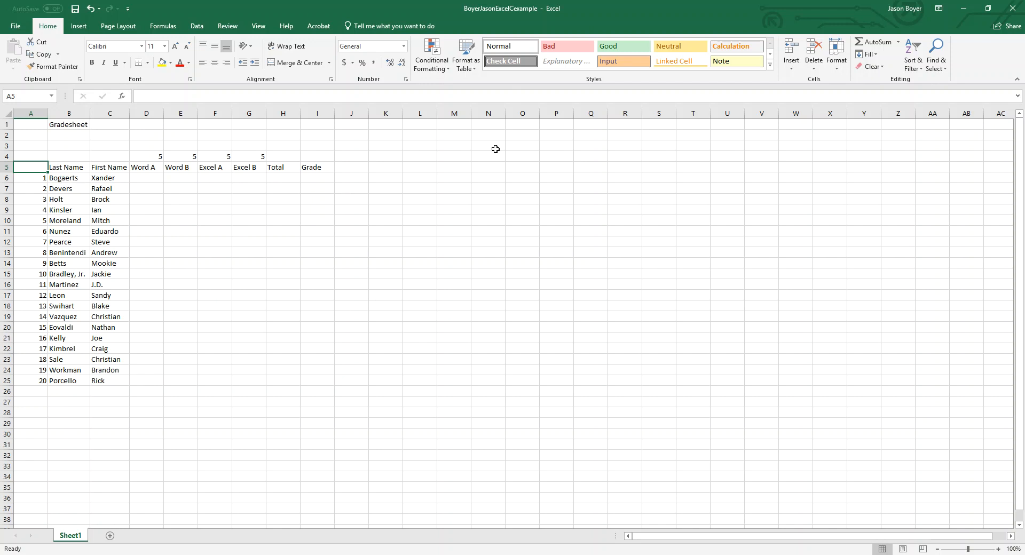
click(917, 69)
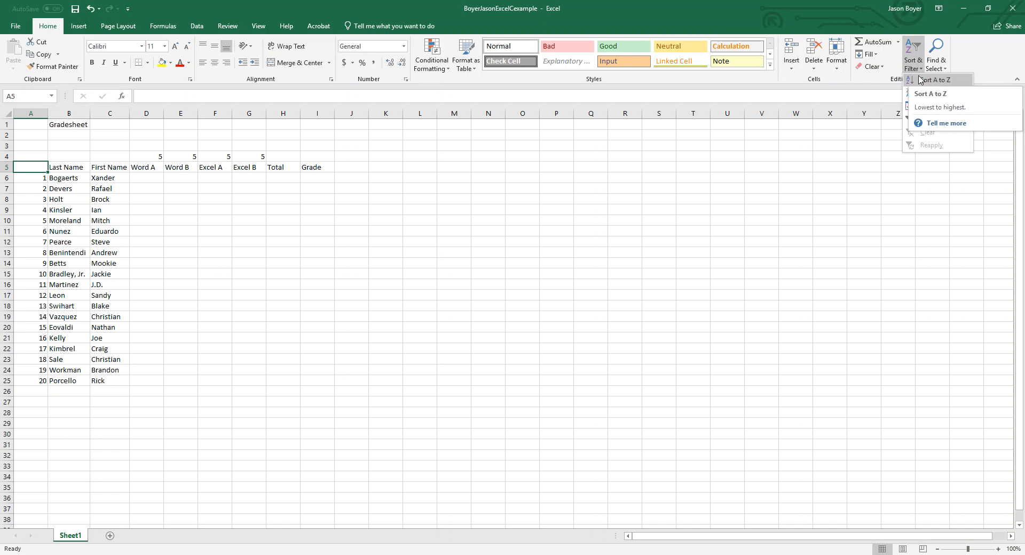
click(934, 105)
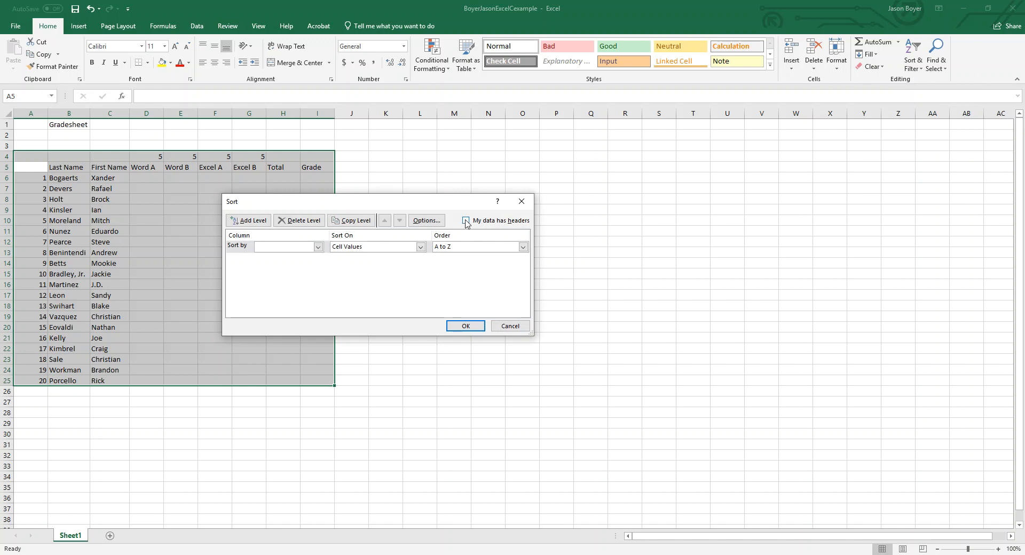
click(466, 220)
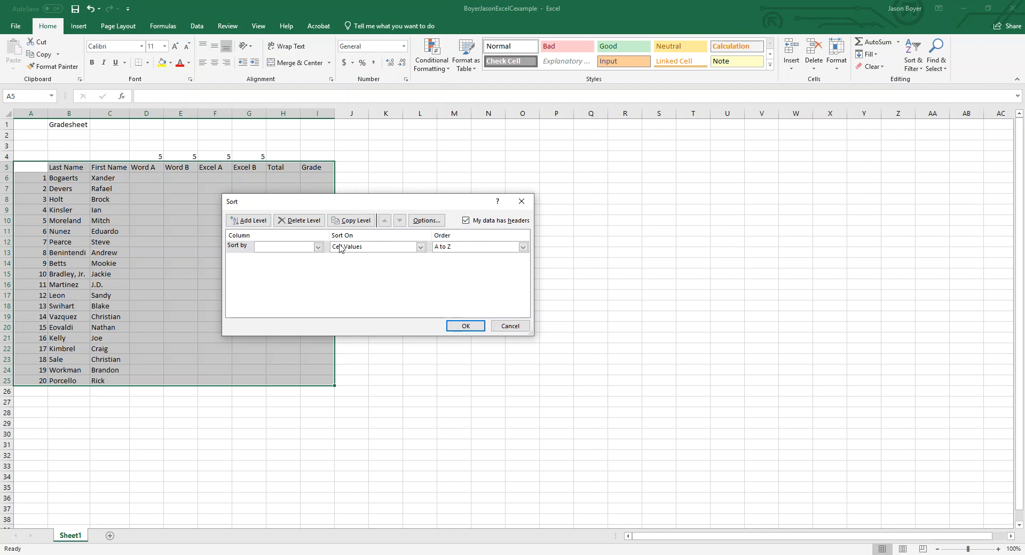
click(319, 248)
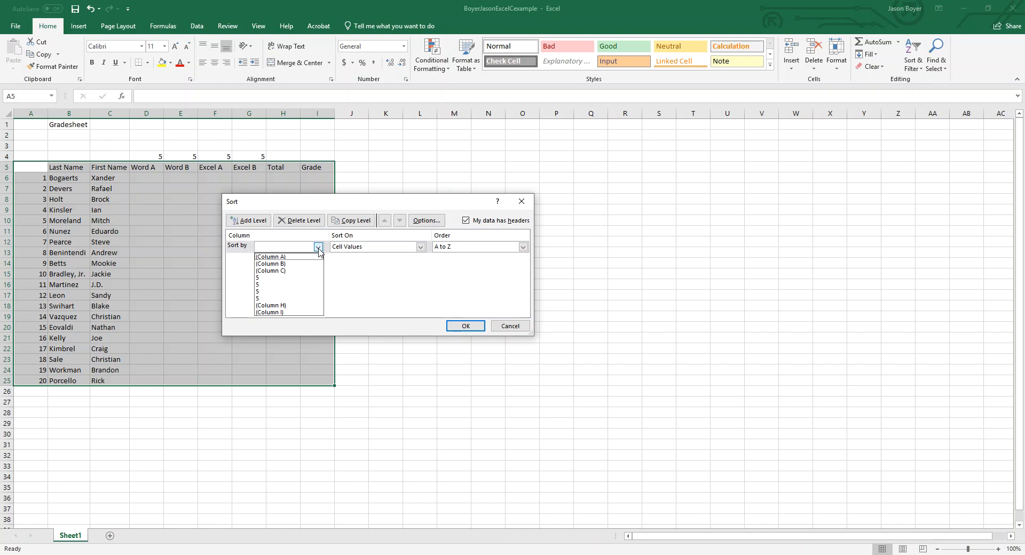
click(521, 328)
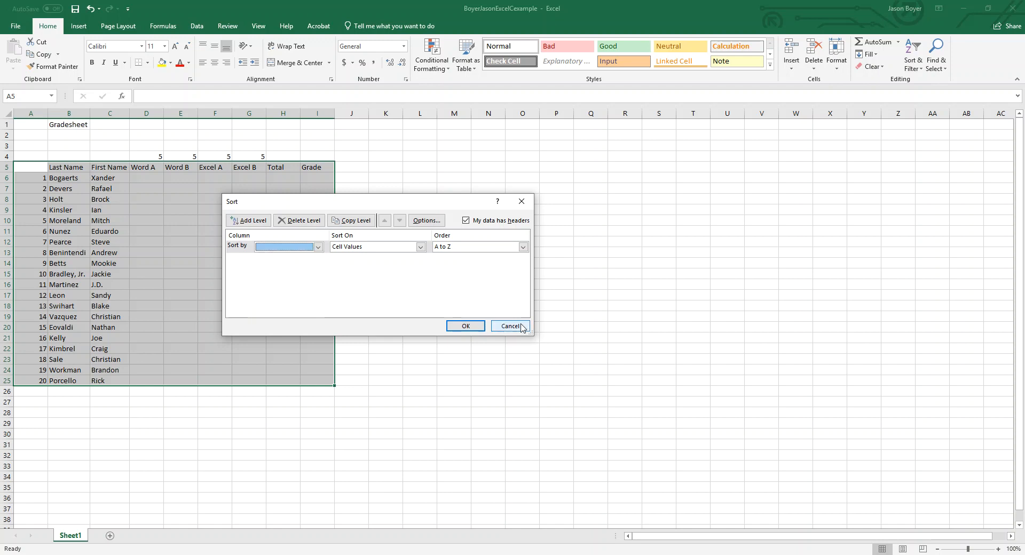
click(511, 329)
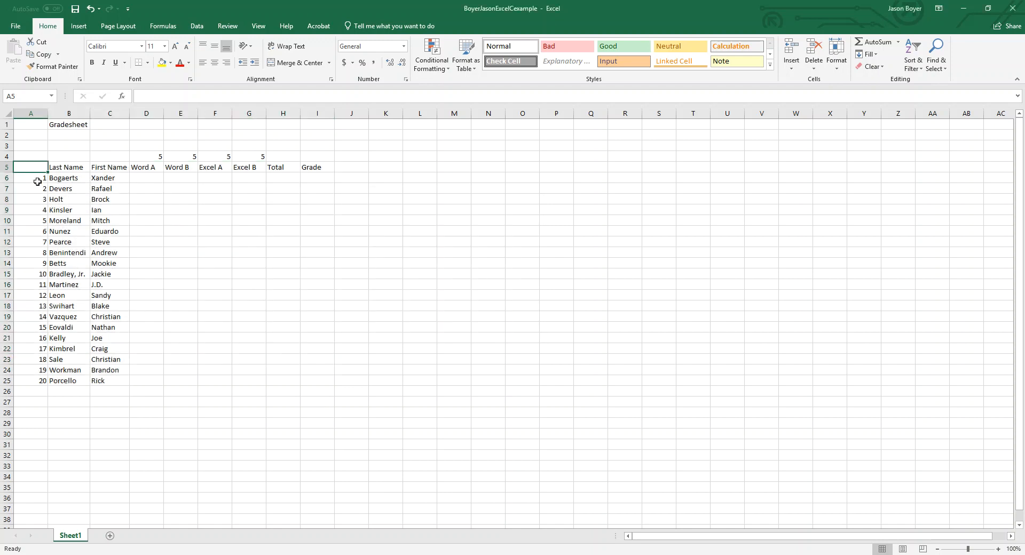
drag(51, 168, 119, 382)
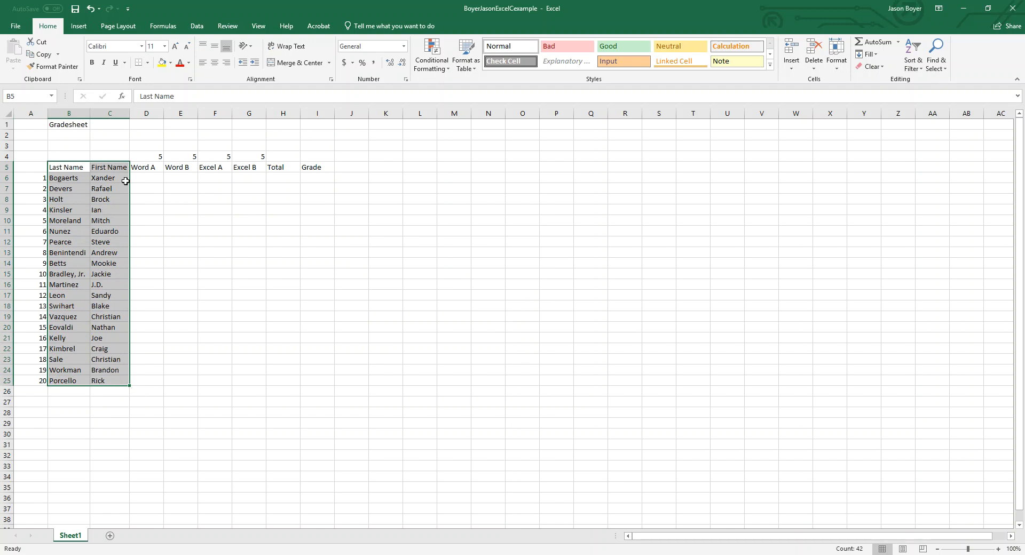
click(263, 349)
drag(53, 167, 314, 262)
drag(316, 334, 319, 387)
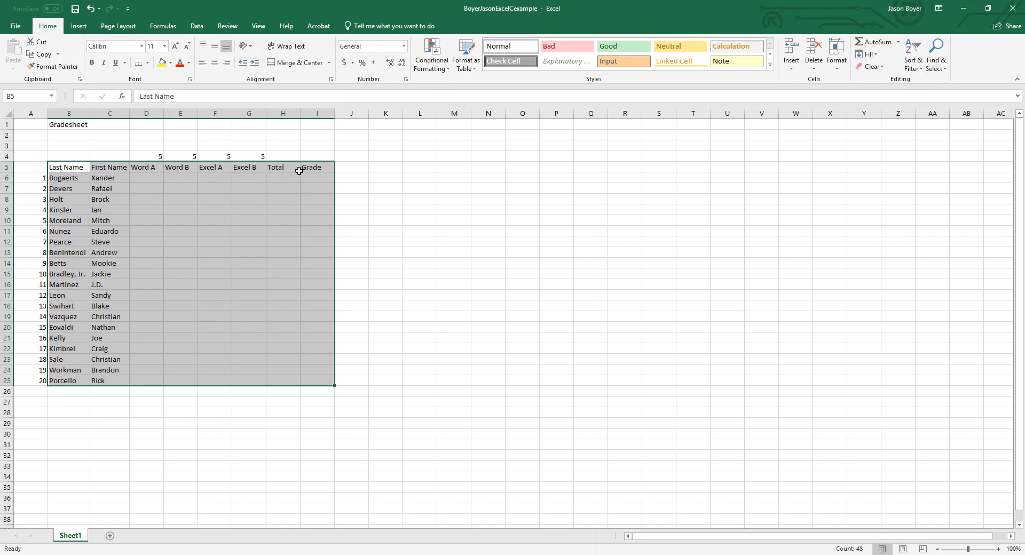
click(59, 167)
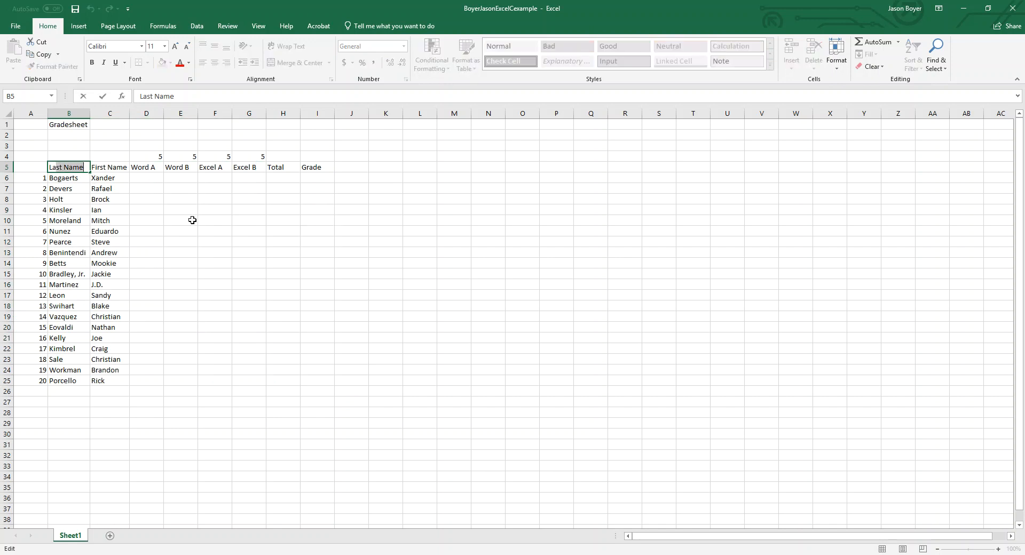
click(265, 371)
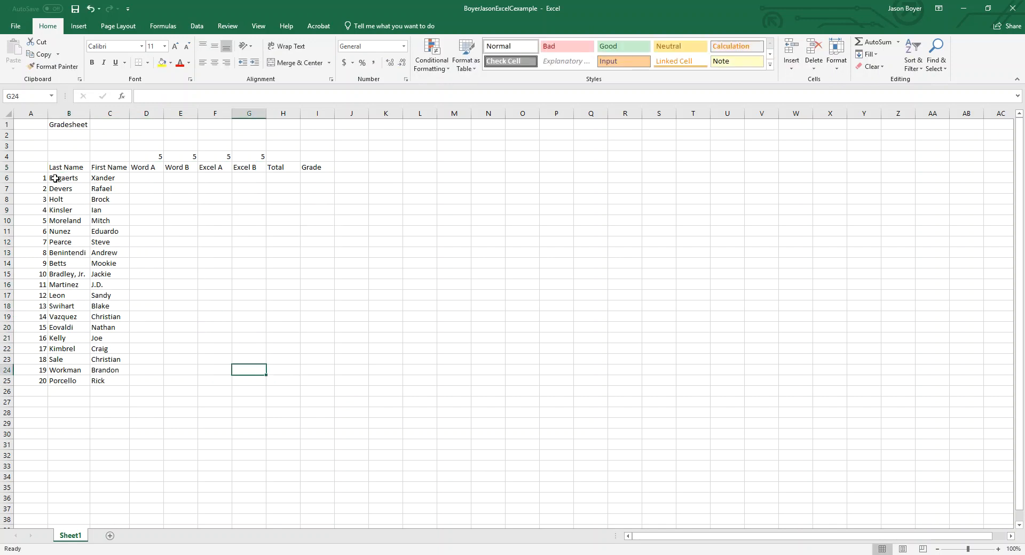
drag(67, 166, 298, 373)
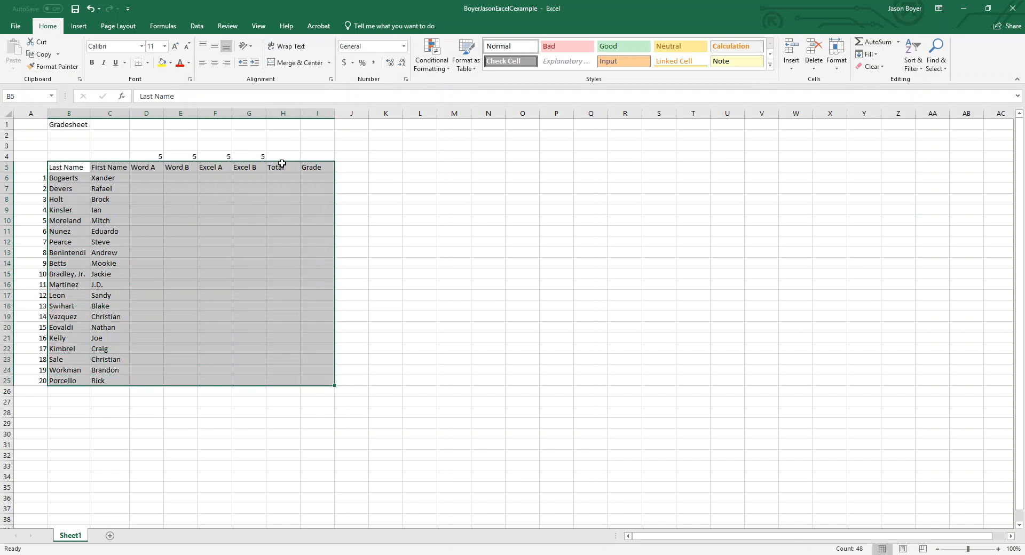
click(251, 156)
click(221, 156)
Step: Start a custom sort of the gradesheet range B5:I25 and specify that the data has headers
mouse_move(55, 167)
mouse_down()
mouse_move(165, 232)
mouse_move(276, 326)
mouse_move(308, 387)
mouse_up()
click(916, 64)
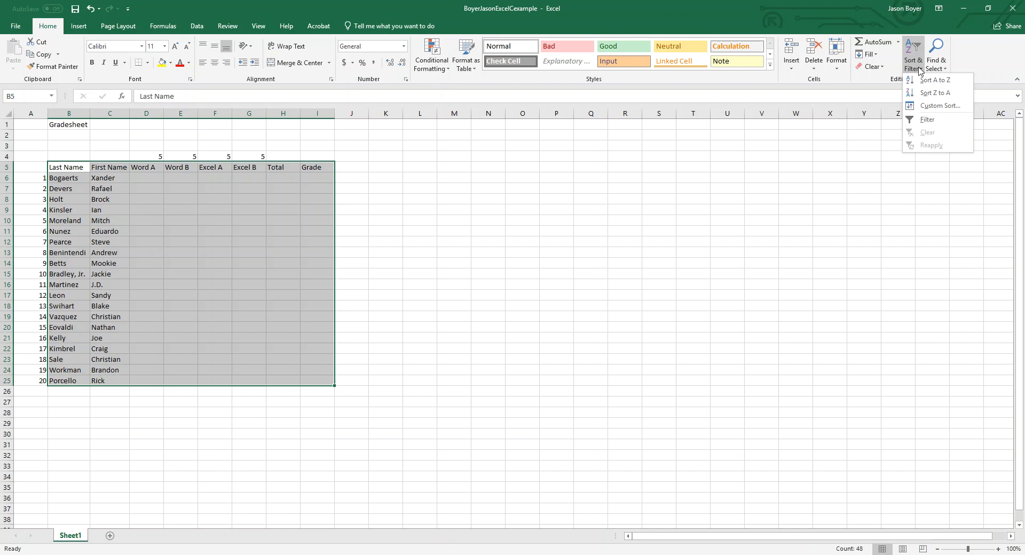
click(934, 107)
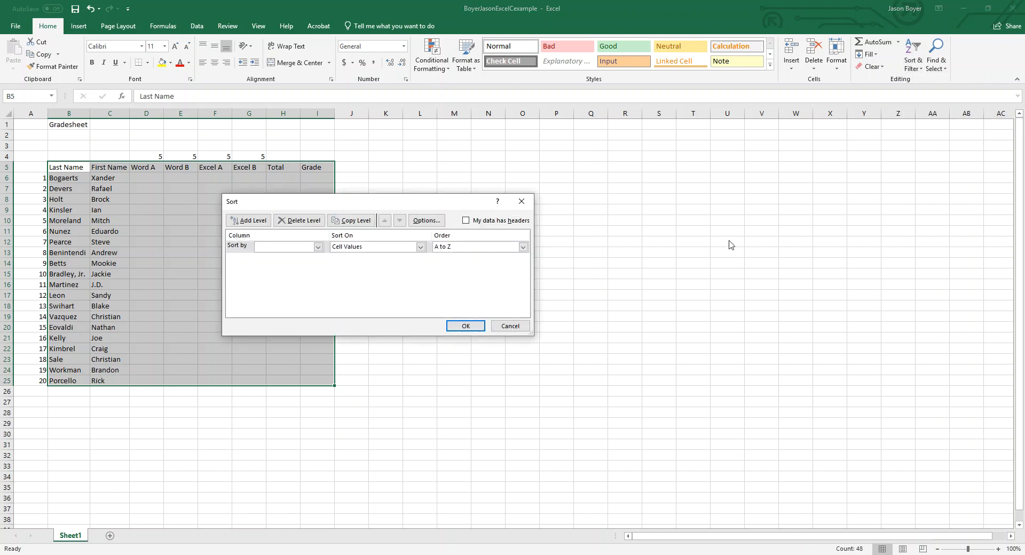
click(319, 248)
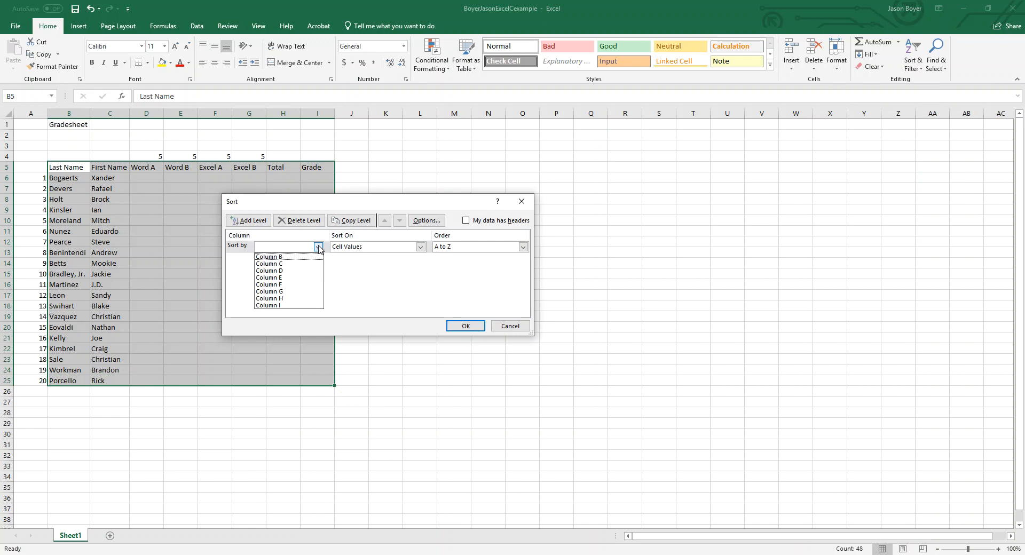
click(466, 223)
click(466, 223)
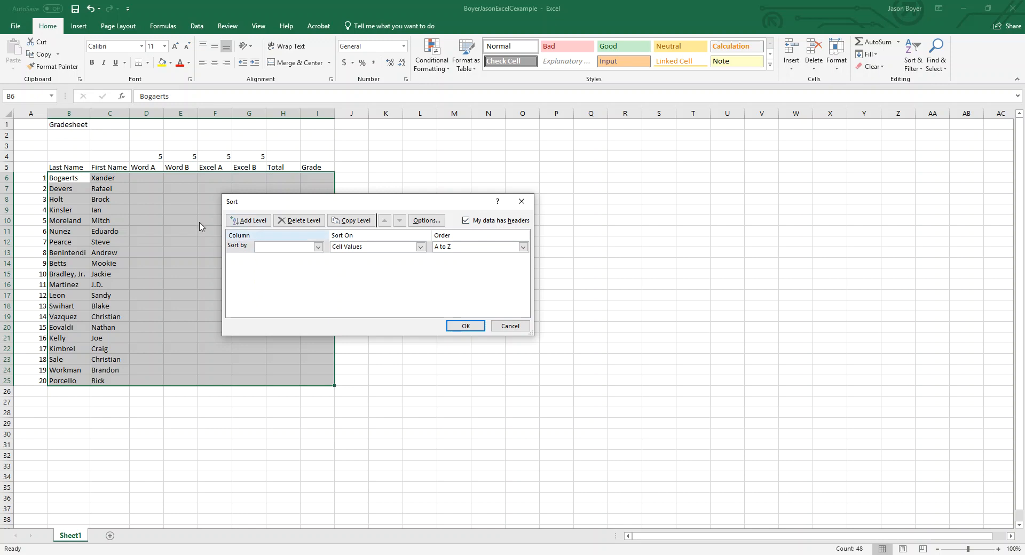
Step: Sort the student rows by Last Name and then by First Name, both on cell values from A to Z
click(317, 248)
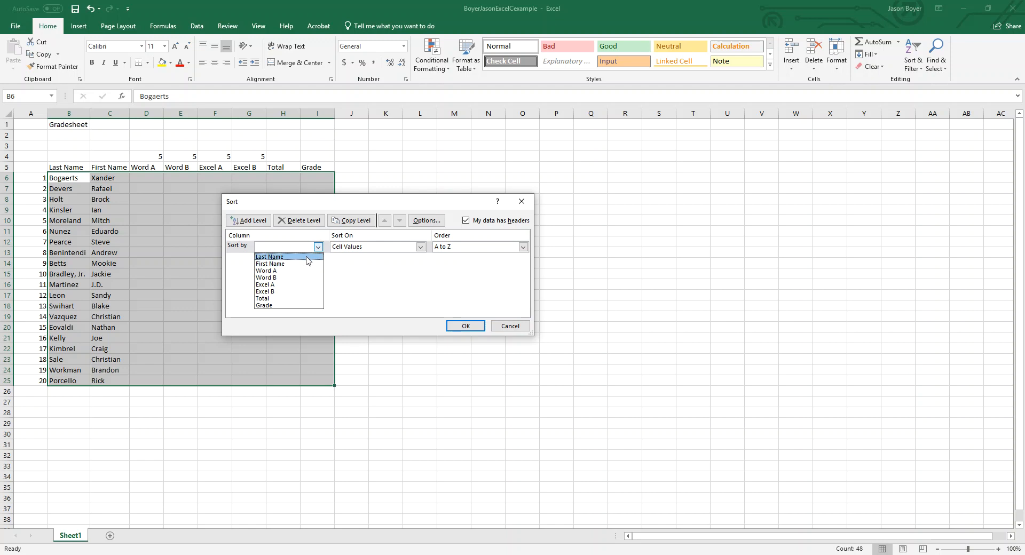
click(308, 257)
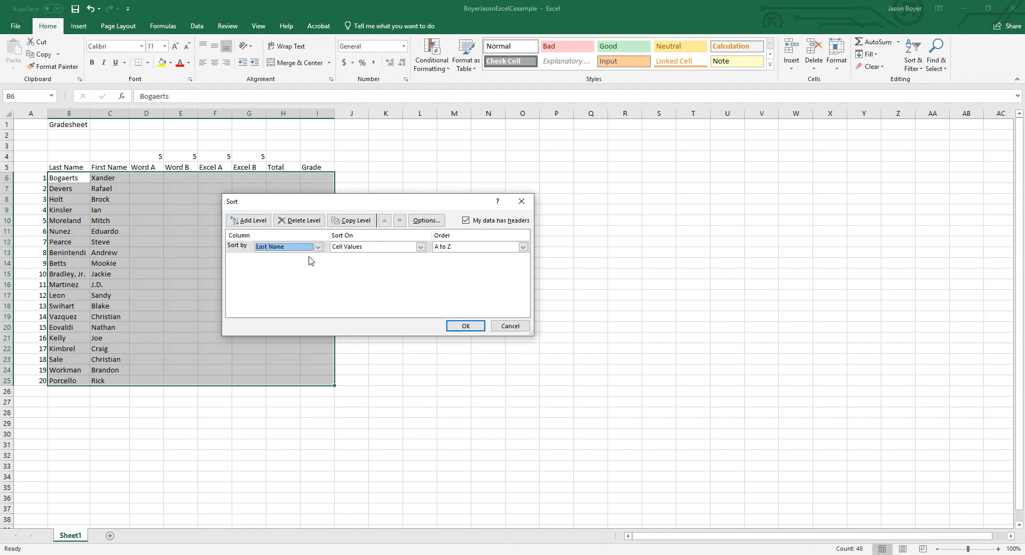
click(250, 221)
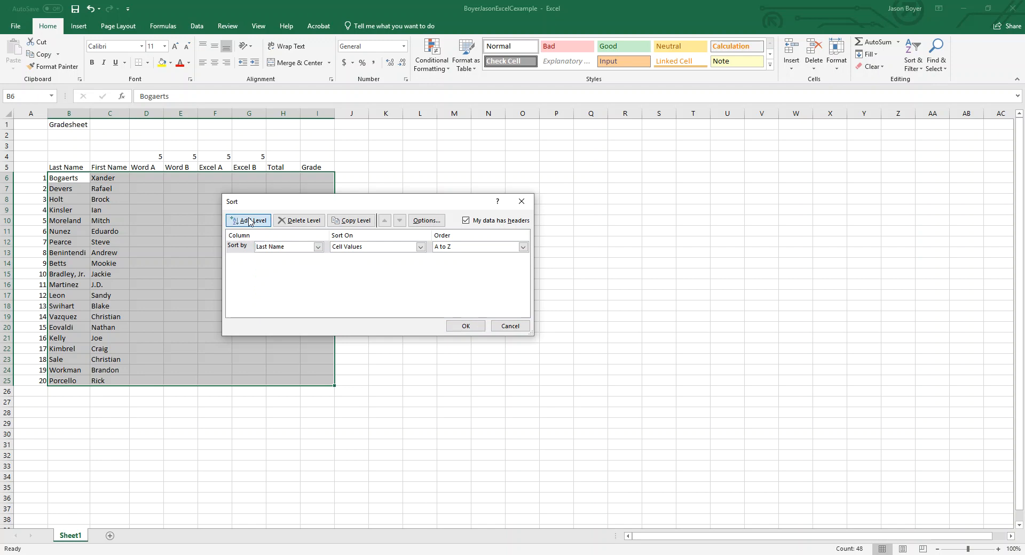
click(318, 260)
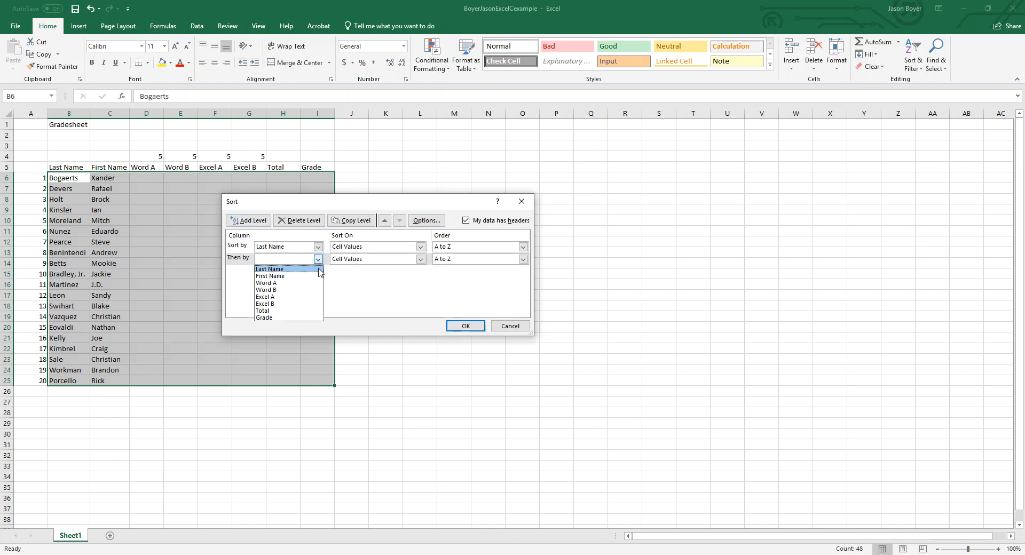
click(314, 276)
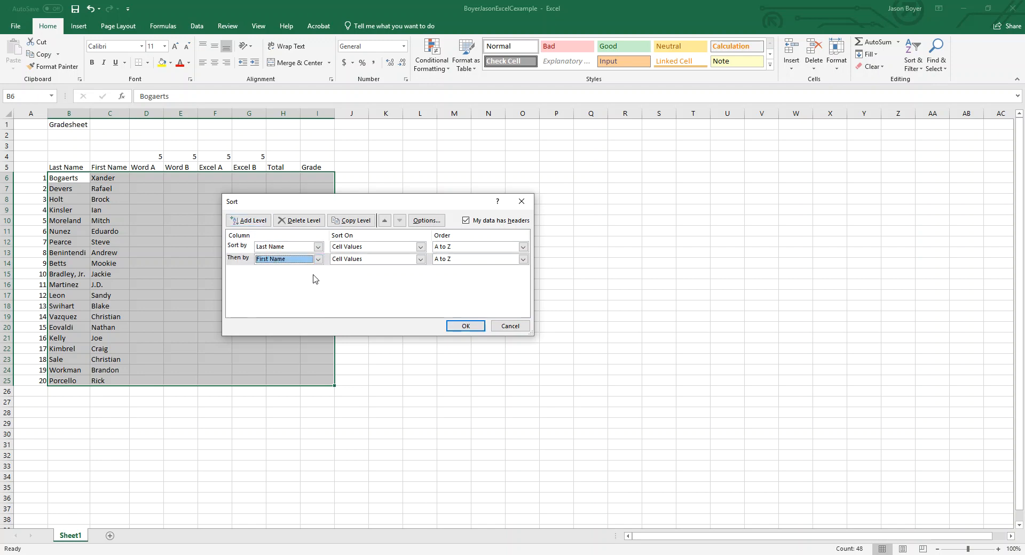
click(466, 326)
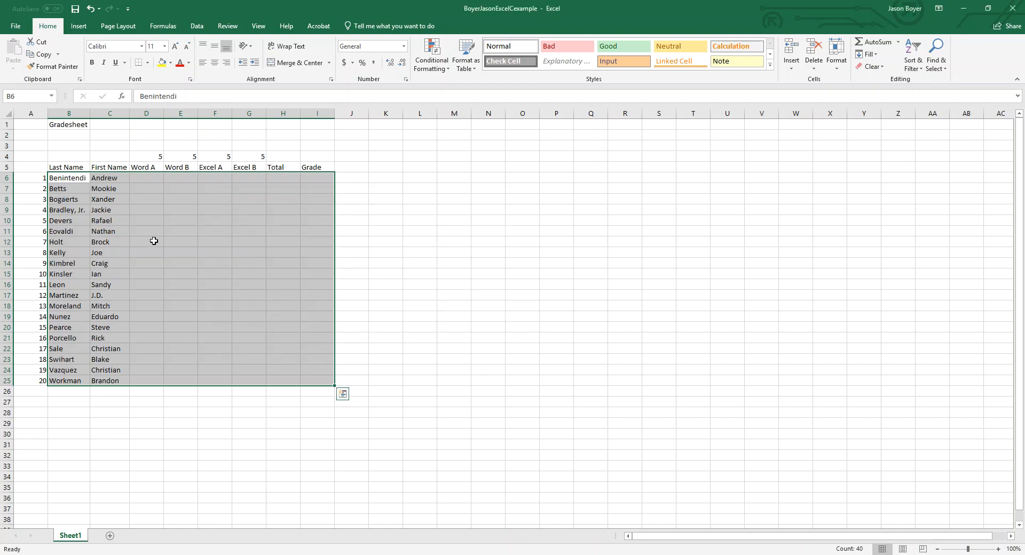
click(153, 240)
click(63, 180)
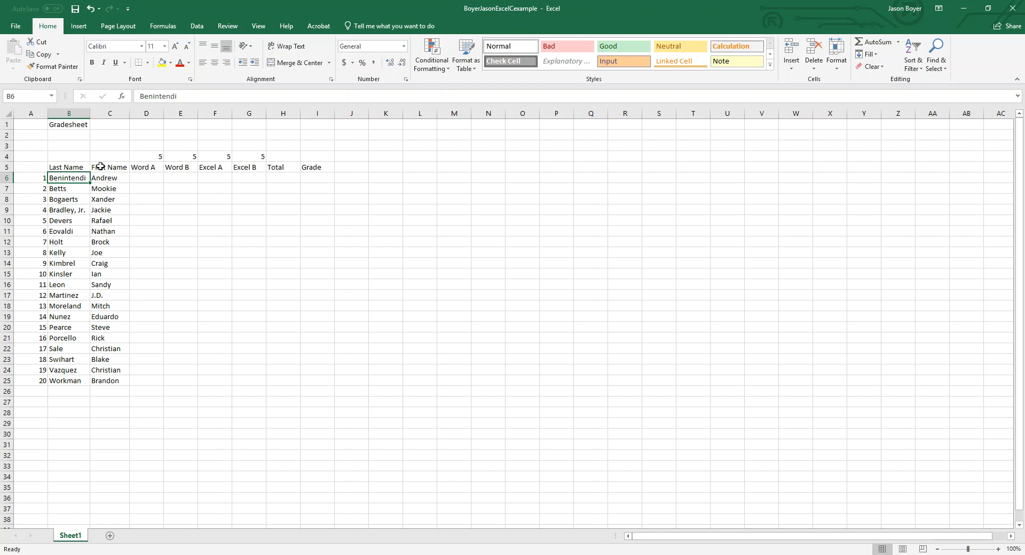
Step: Merge and center the Gradesheet title across cells B1 to I1
click(68, 125)
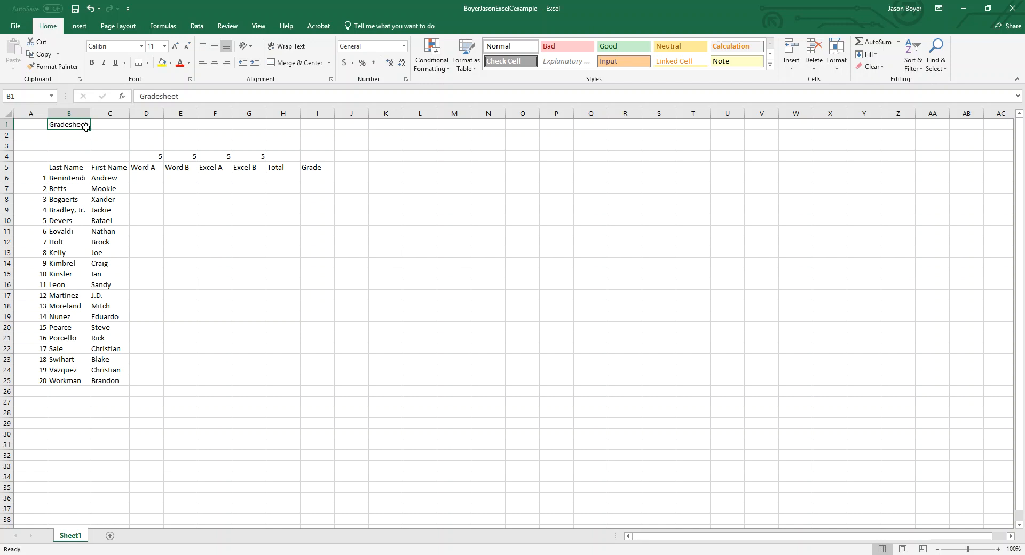
drag(327, 124, 57, 124)
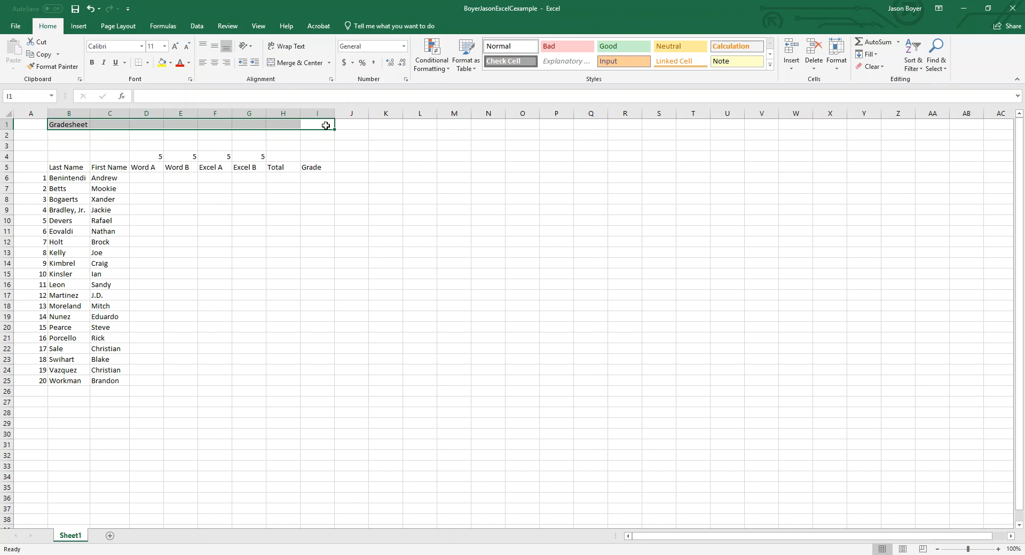
click(331, 189)
click(324, 125)
drag(323, 126, 69, 121)
drag(51, 126, 317, 120)
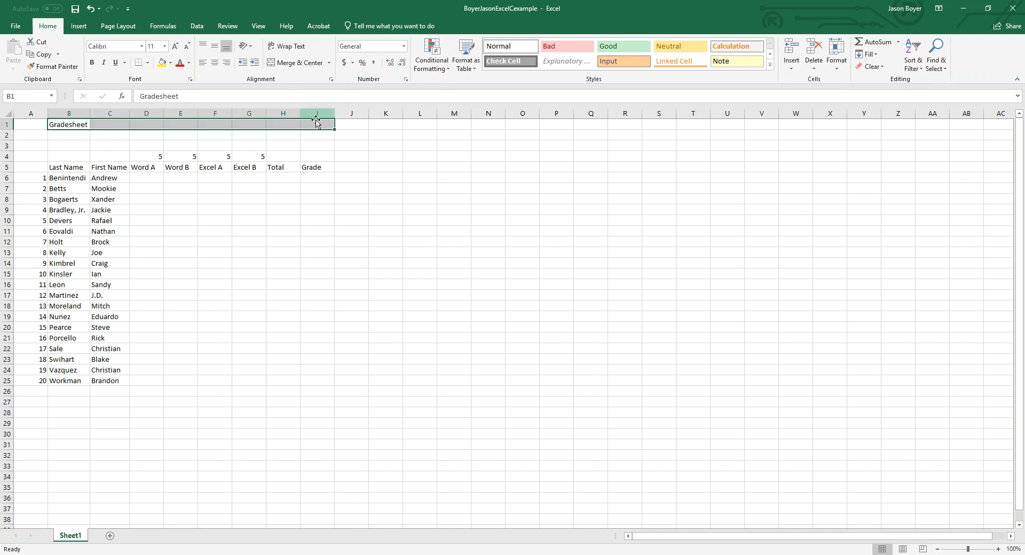
click(293, 64)
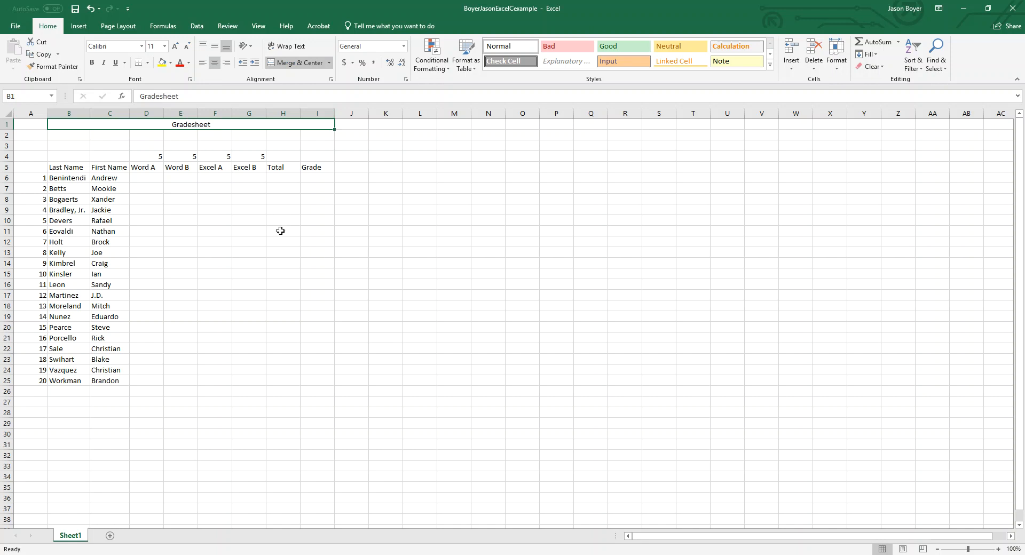
Step: Color the Gradesheet title text standard red and enlarge it to 24 points
click(190, 63)
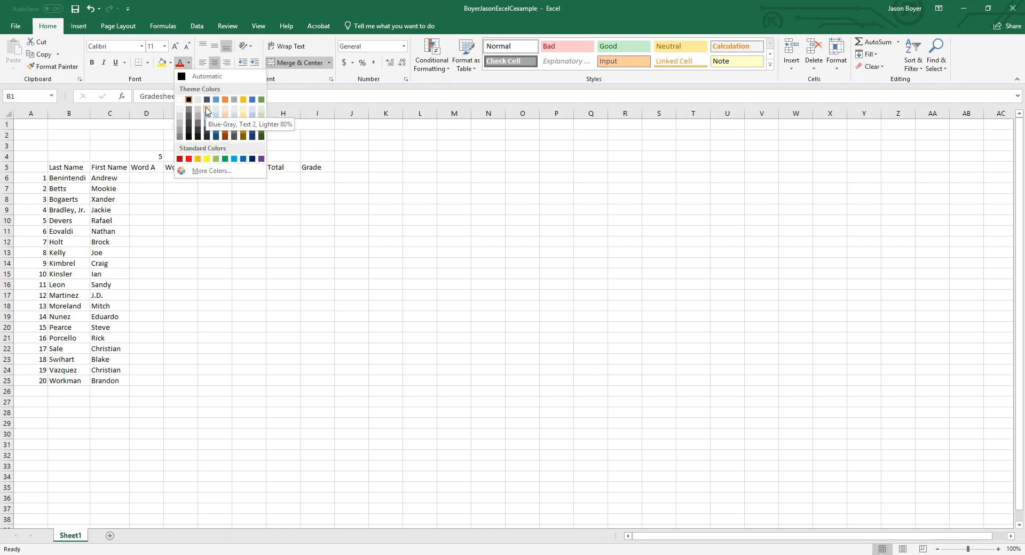
click(189, 159)
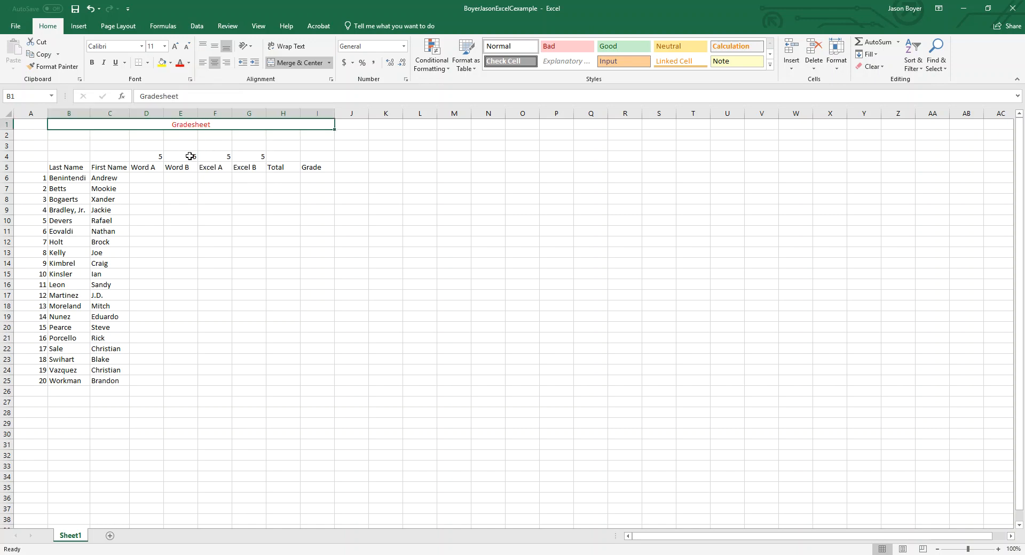
click(175, 47)
click(176, 47)
click(175, 47)
click(175, 47)
click(175, 47)
click(175, 47)
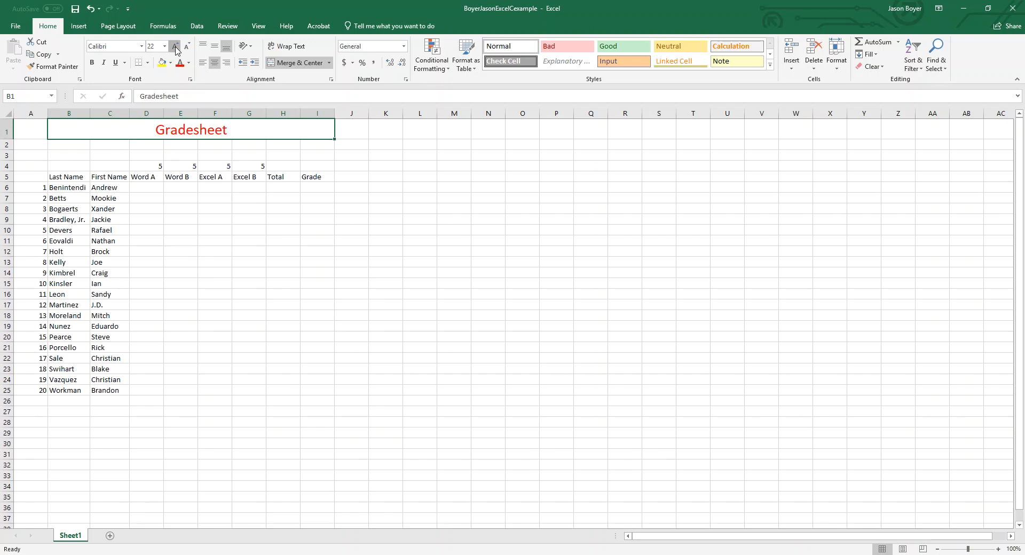
click(175, 47)
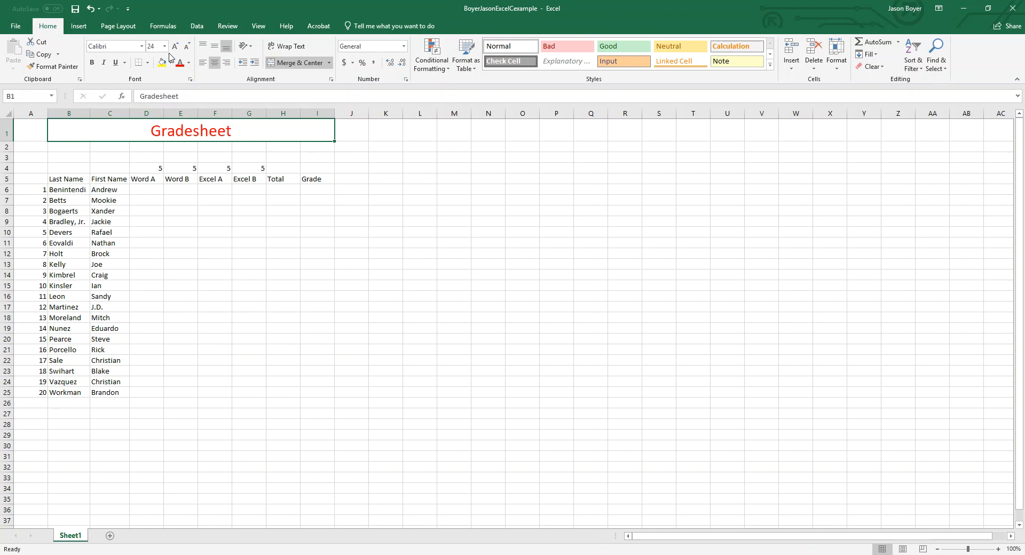
Step: Change the Gradesheet title's font to Cooper Black
click(141, 47)
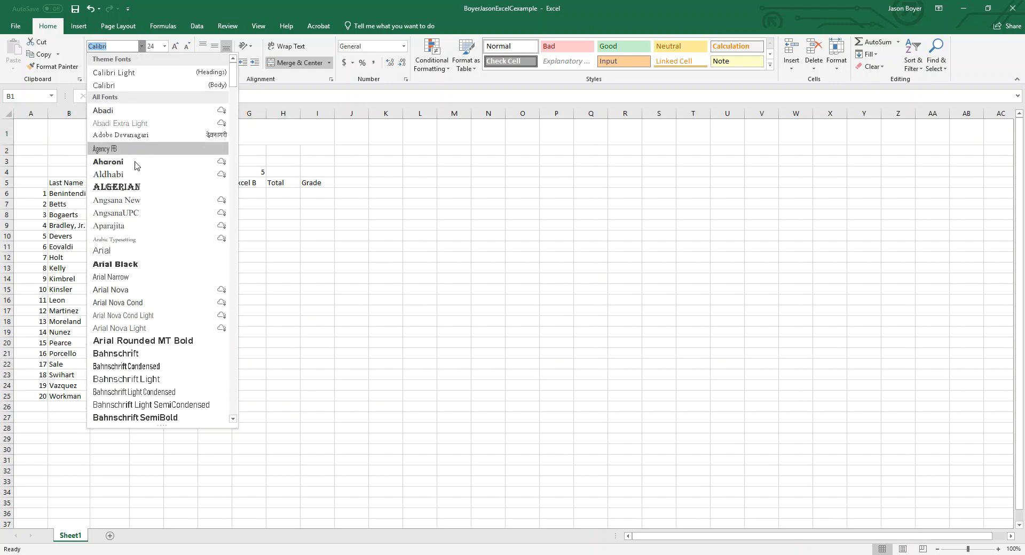
scroll(178, 237, down, 1)
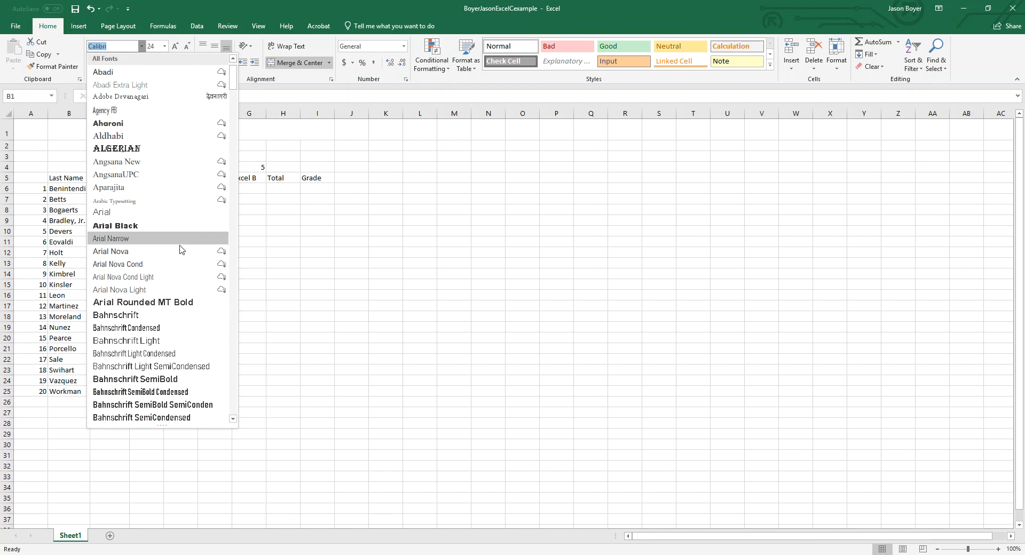
scroll(181, 256, down, 2)
scroll(183, 212, down, 3)
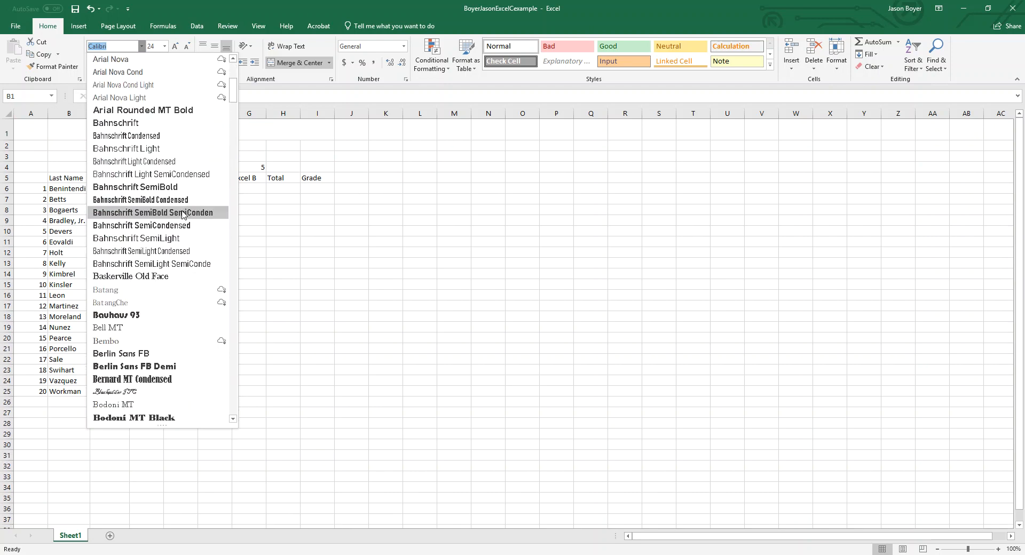
scroll(173, 264, down, 5)
scroll(172, 266, down, 6)
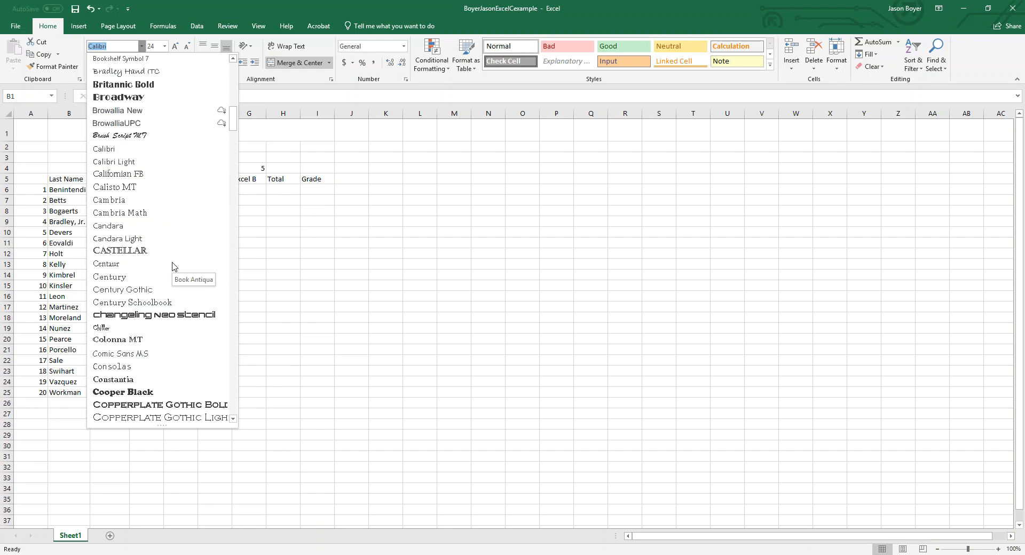
click(149, 393)
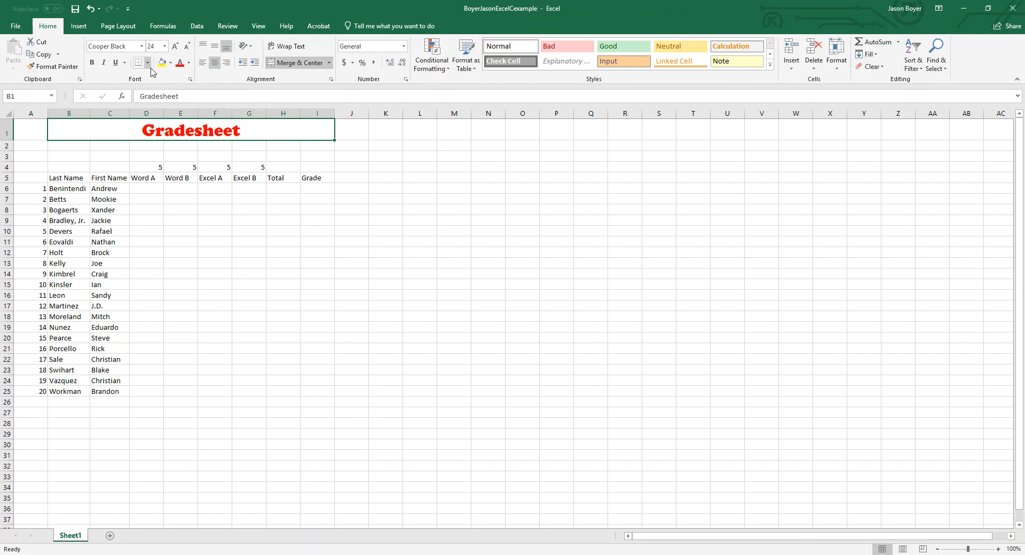
Step: Open the title cell's font formatting settings, try the available font styles and choose Italic
click(191, 80)
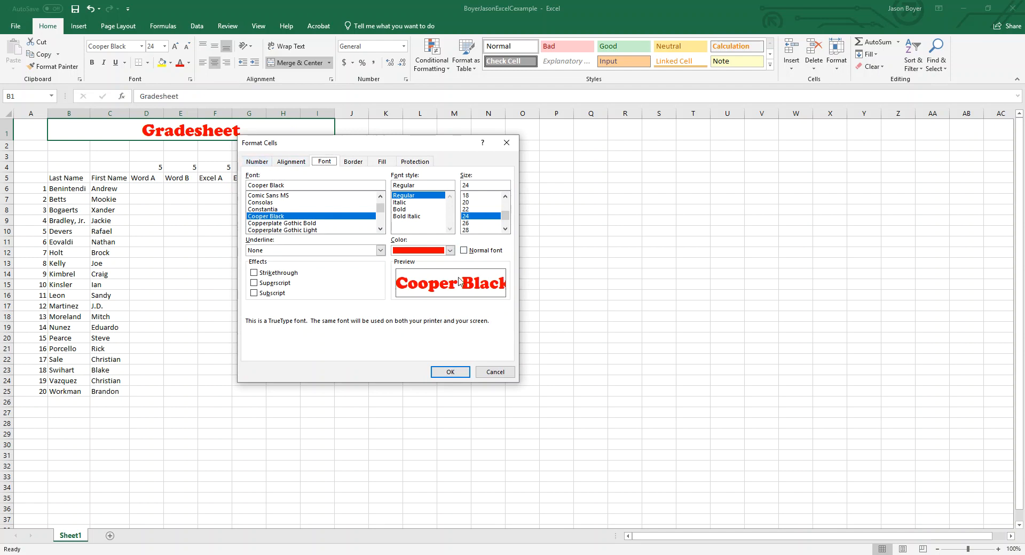
click(402, 203)
click(399, 210)
click(399, 217)
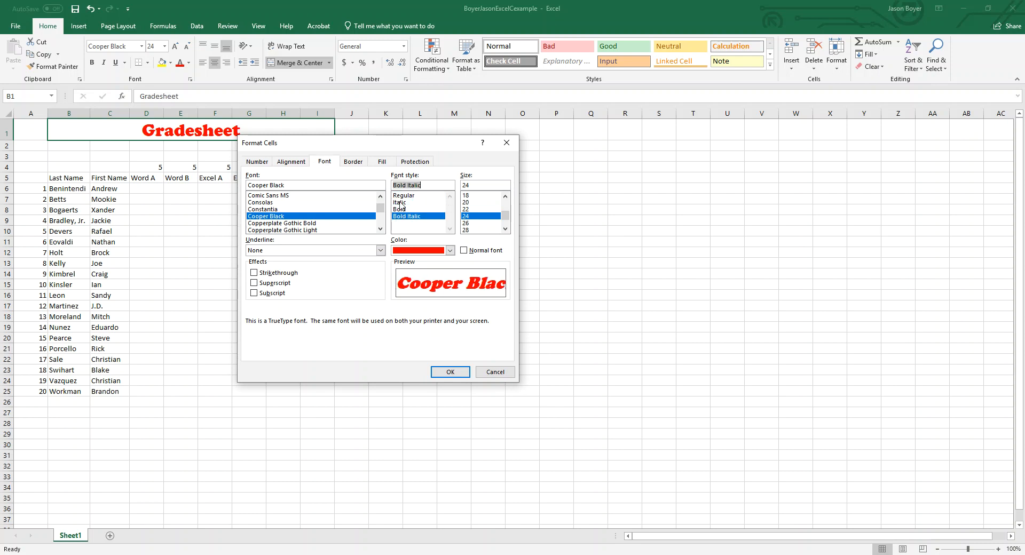
click(402, 203)
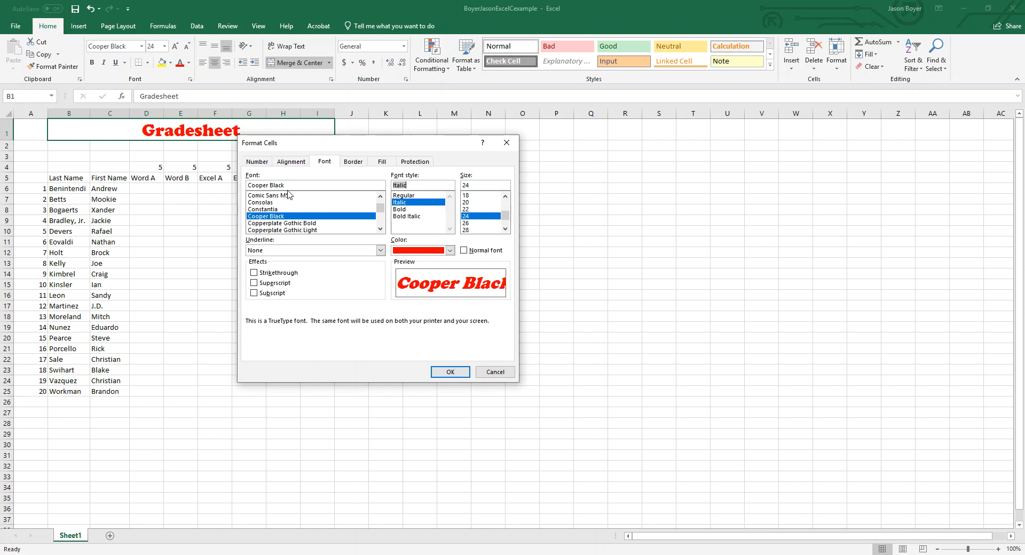
Step: Add an outline border in the dark blue-gray theme color around the Gradesheet title cell
click(353, 162)
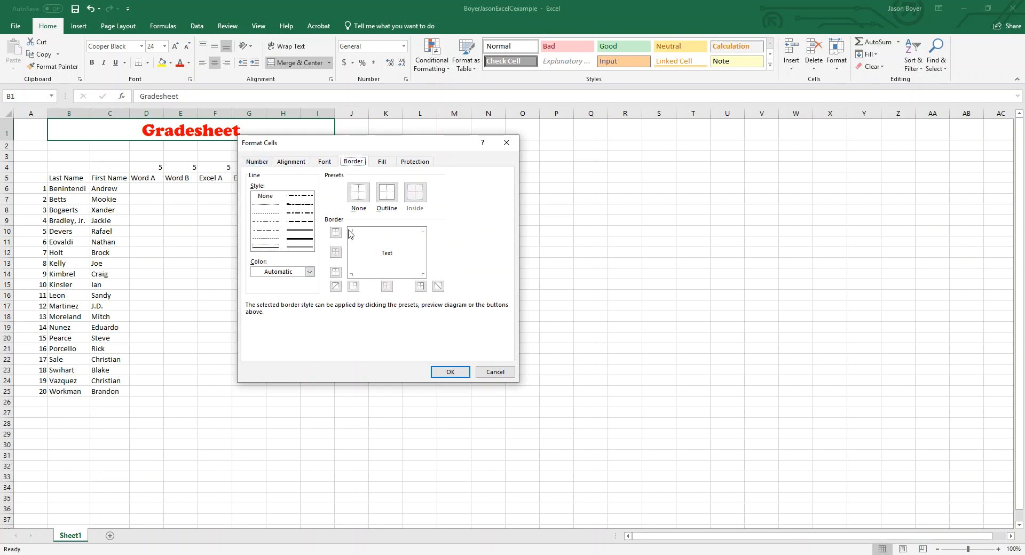
click(309, 273)
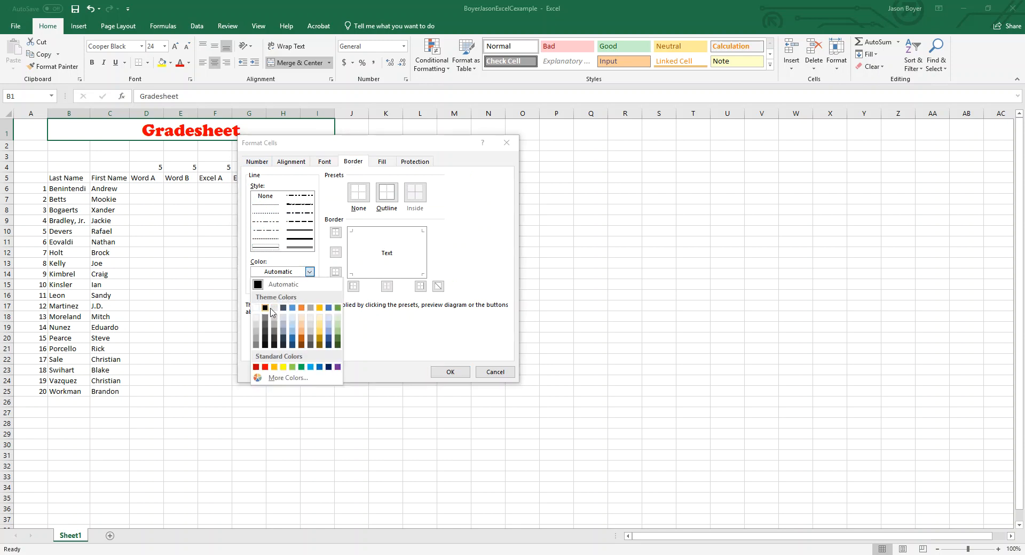
click(284, 308)
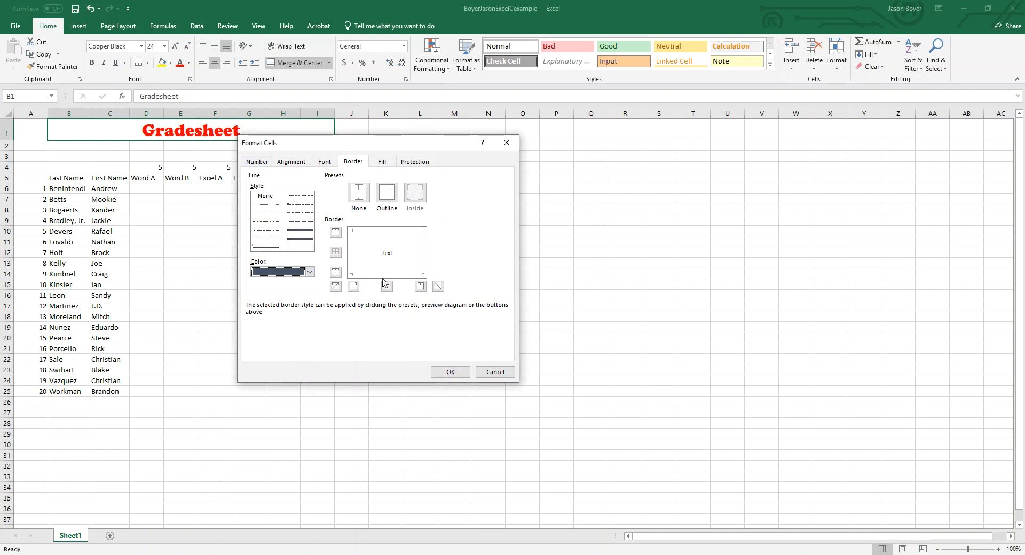
click(387, 193)
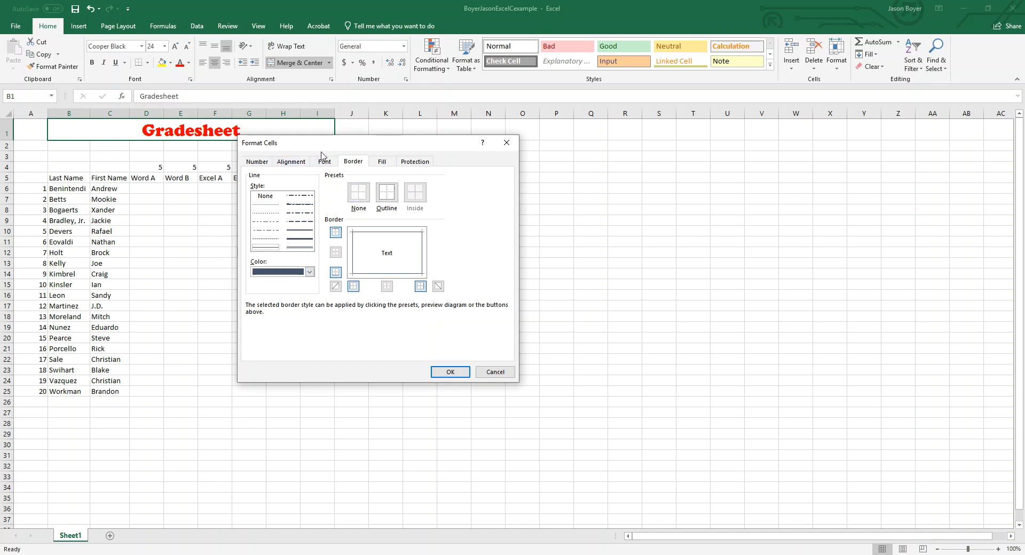
Step: Try a dark blue-gray background and pattern color for the title cell's fill, followed by a green background
click(382, 163)
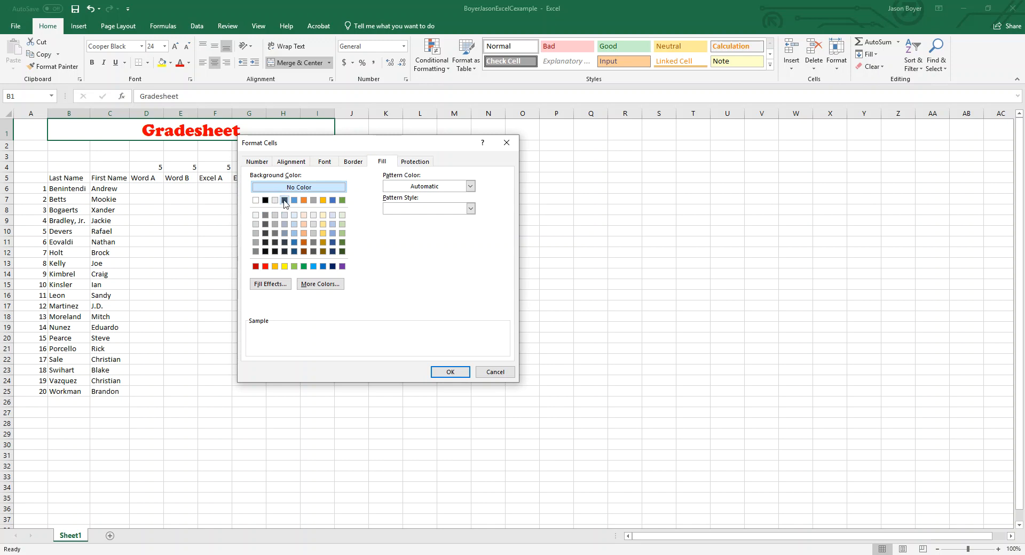
click(284, 201)
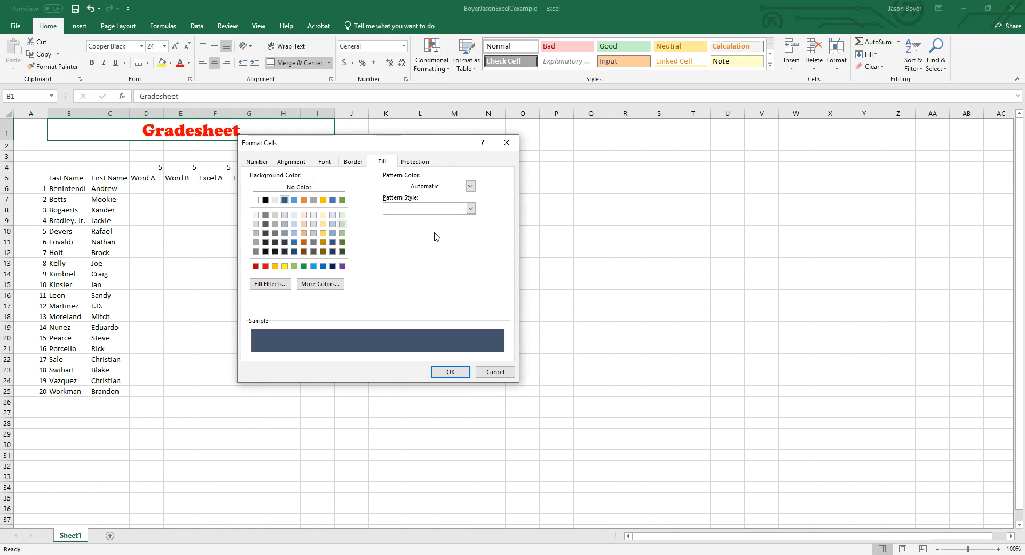
click(470, 186)
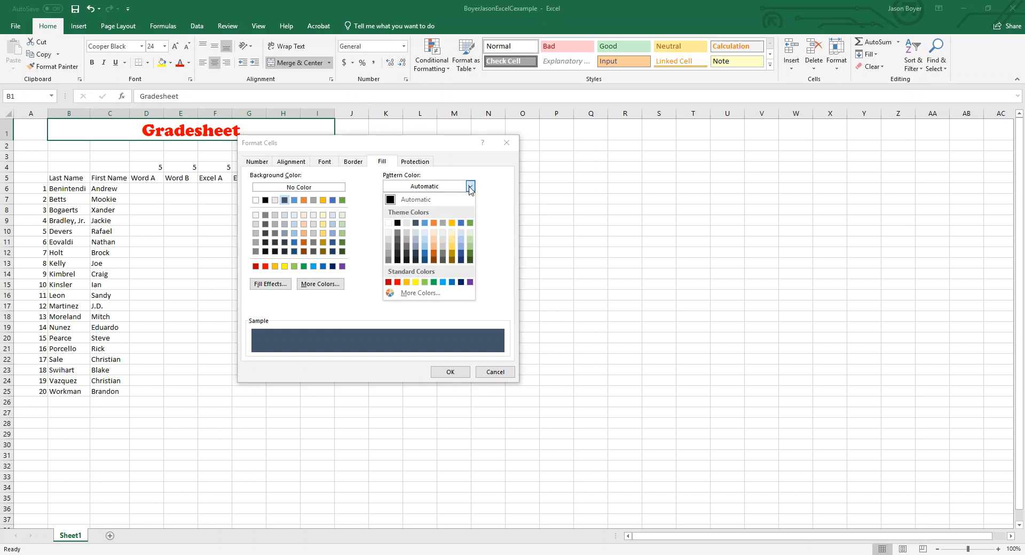
click(415, 223)
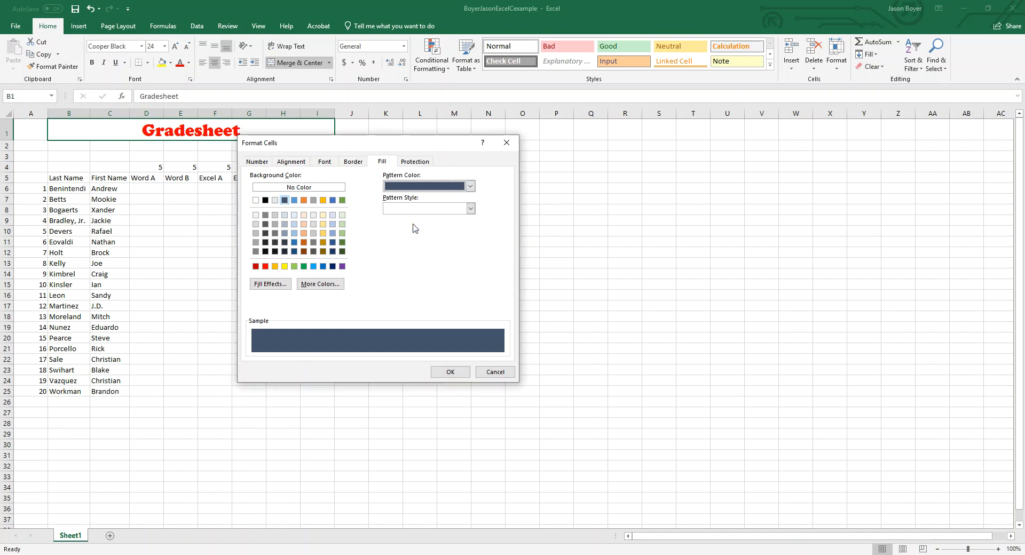
click(470, 209)
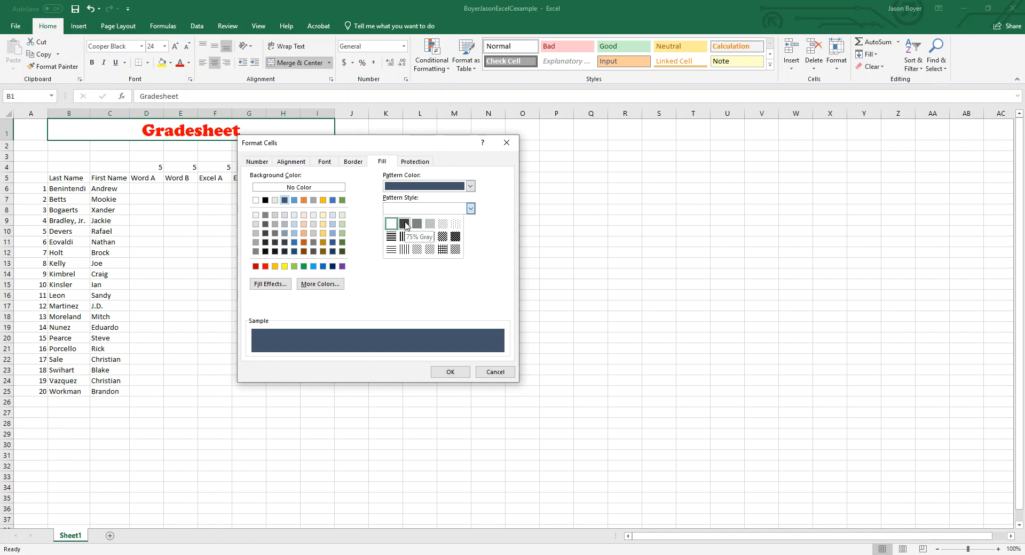
click(374, 258)
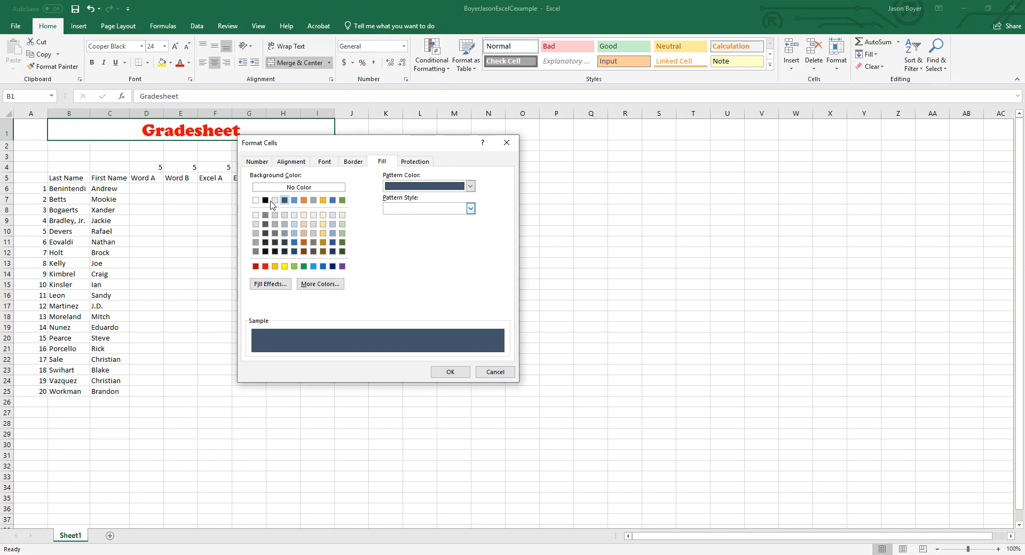
click(342, 201)
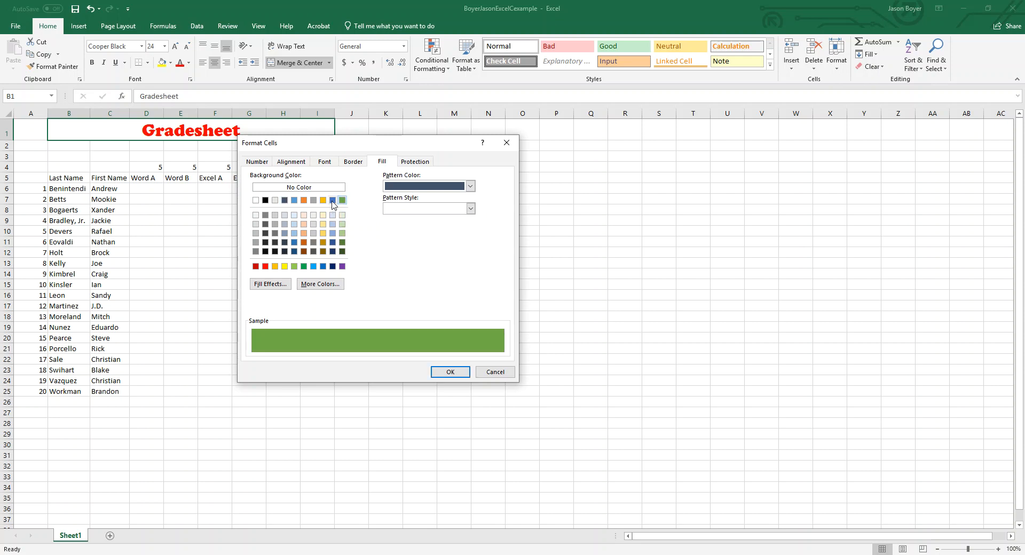
Step: Fill the title cell with the lightest dotted pattern in dark blue and no background color, and apply the formatting
click(469, 186)
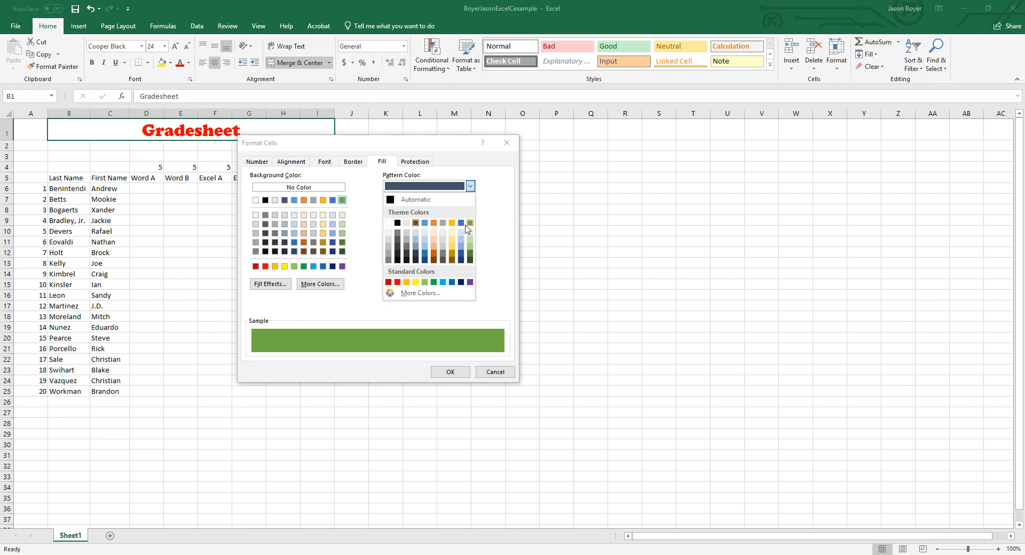
click(461, 256)
click(470, 210)
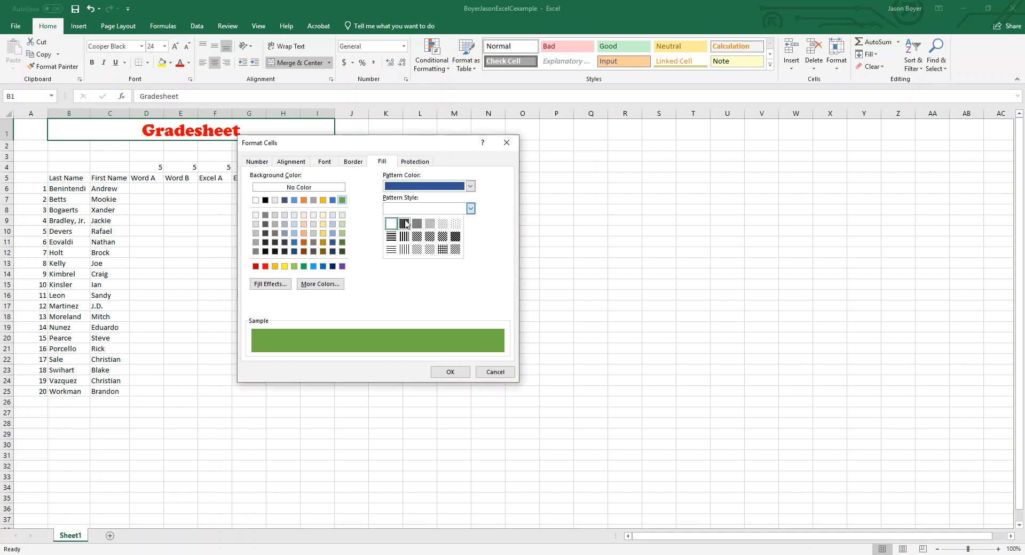
click(442, 224)
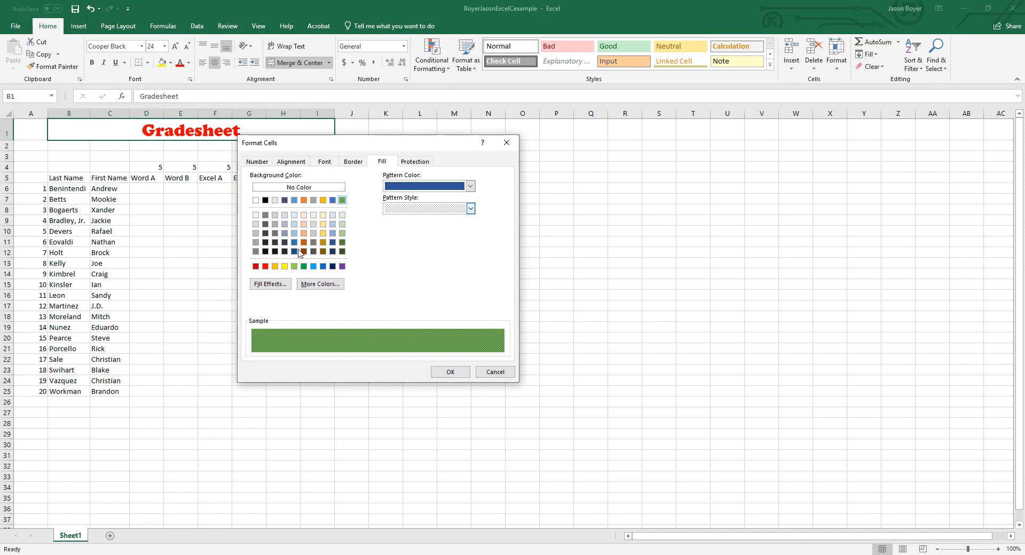
click(278, 191)
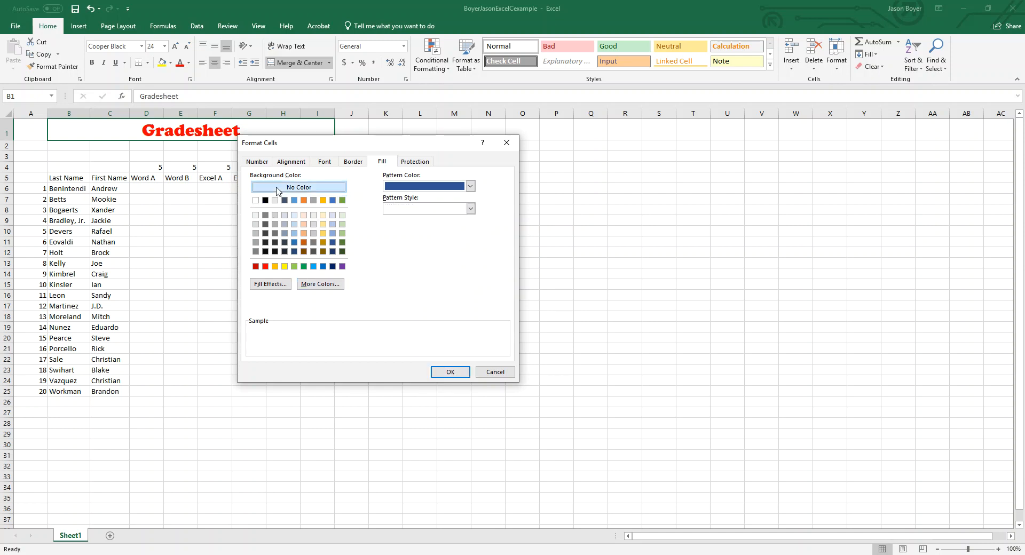
click(470, 209)
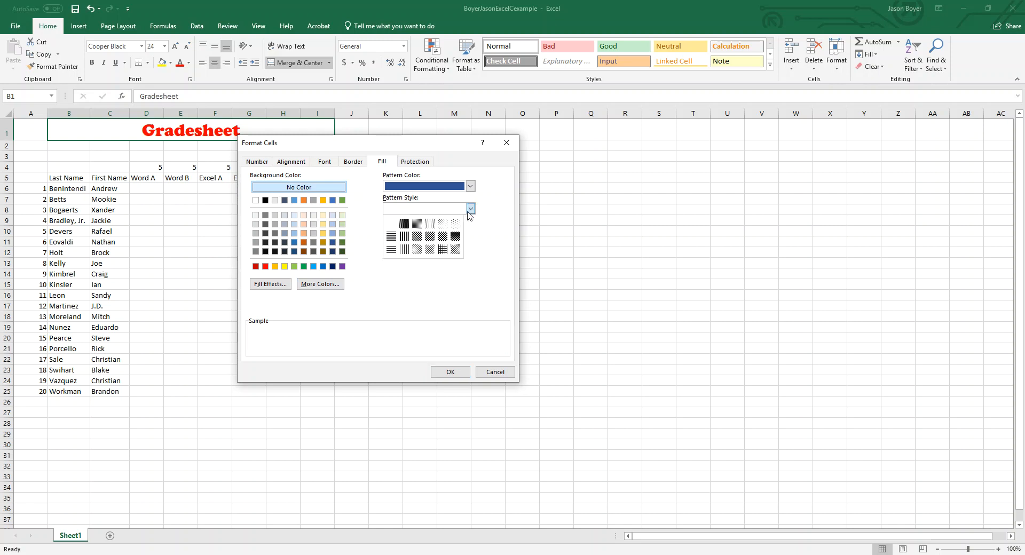
click(455, 224)
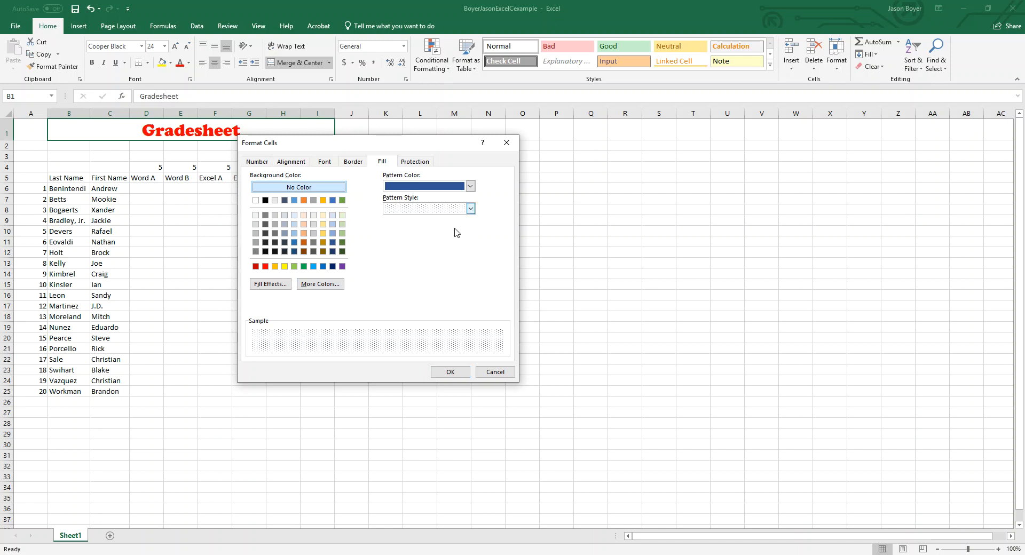
click(448, 372)
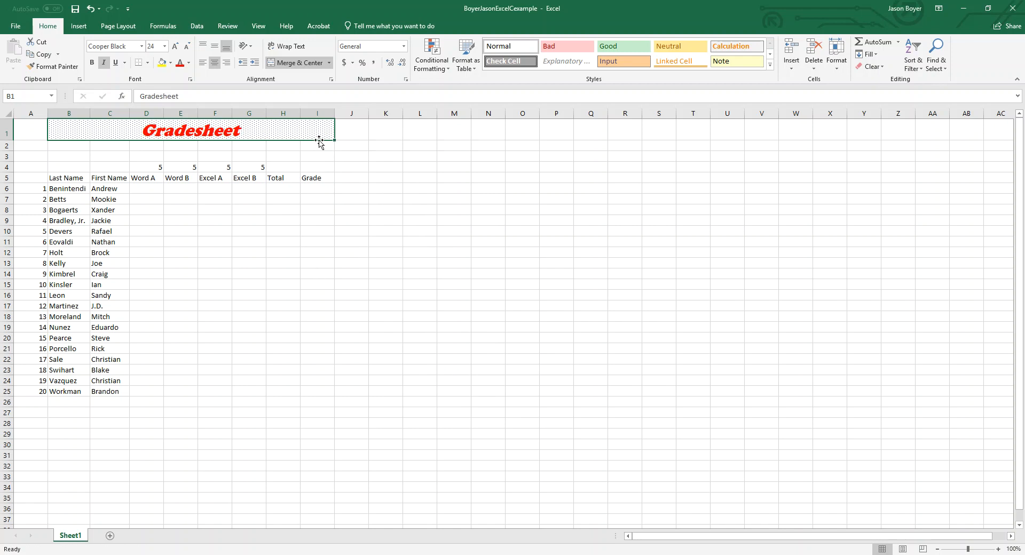
click(324, 156)
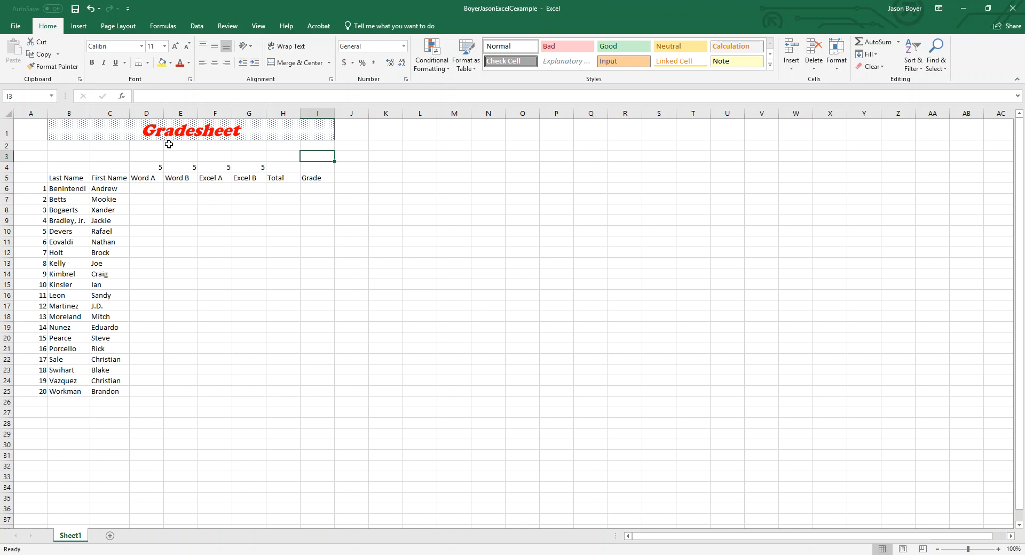
Step: Set the font of the column headings in B5 to I5 to Cooper Black in the cell format settings
drag(52, 178, 328, 178)
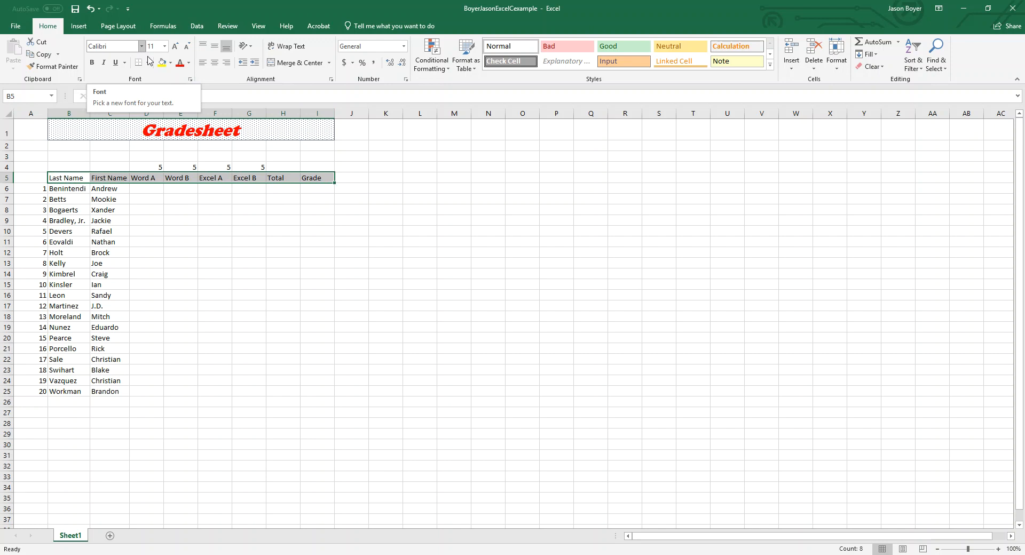
click(190, 79)
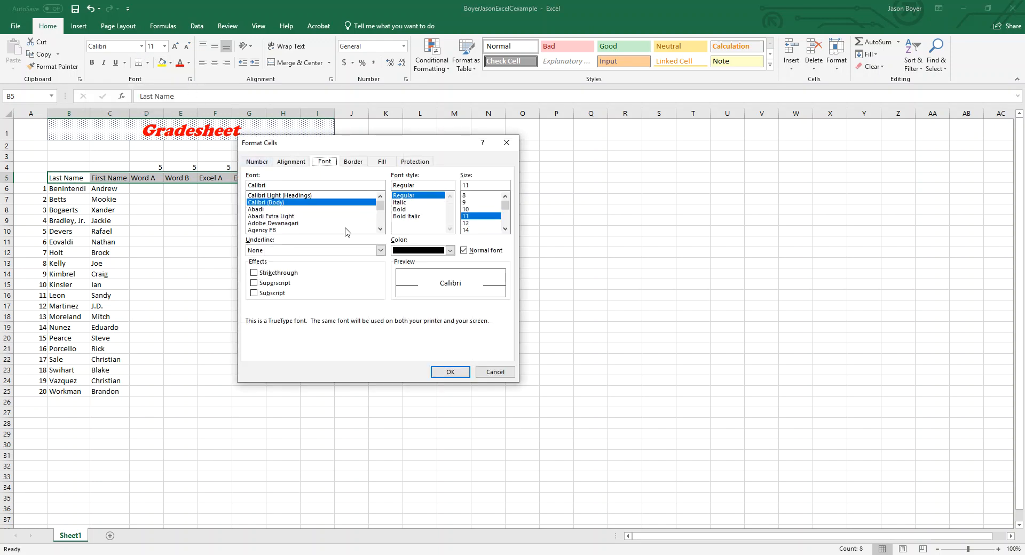
scroll(321, 227, down, 5)
scroll(321, 224, down, 8)
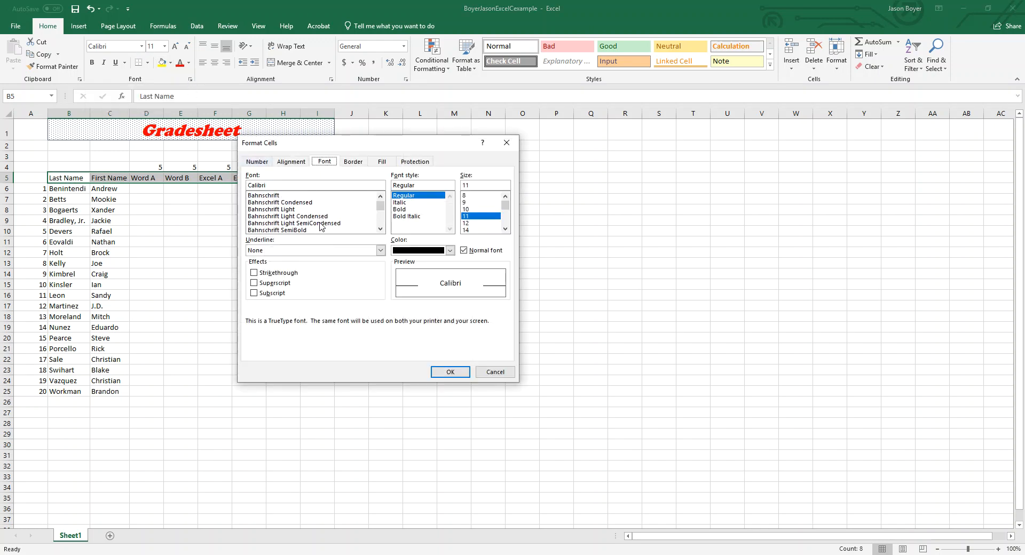
scroll(321, 215, down, 8)
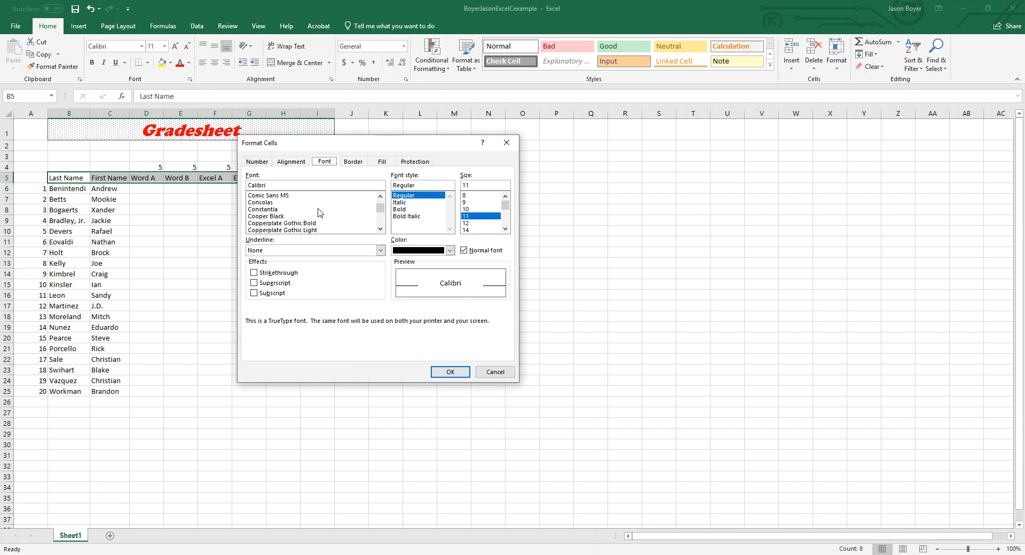
click(267, 216)
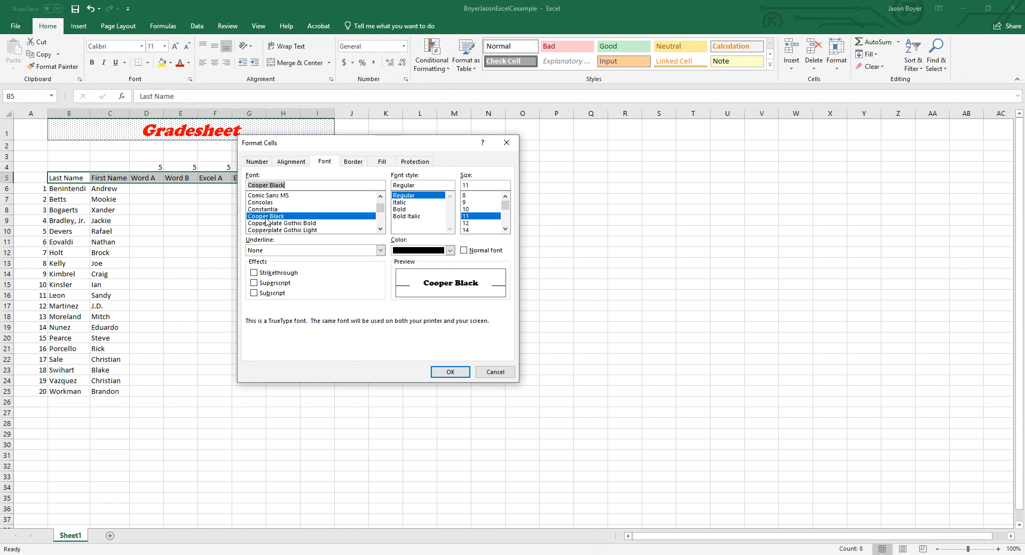
Step: Try the blue theme color for the heading text and settle on dark blue-gray
click(450, 250)
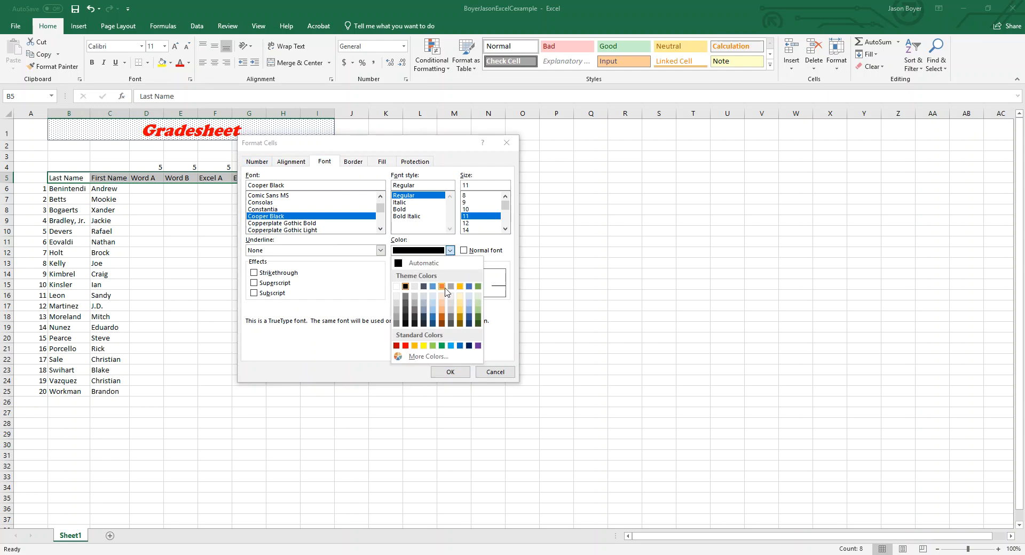
click(468, 287)
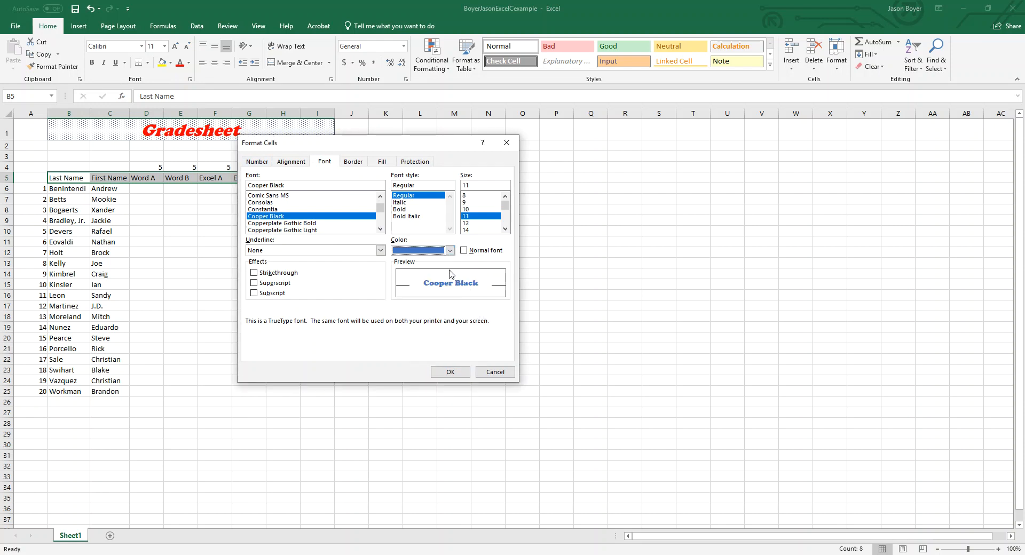
click(450, 250)
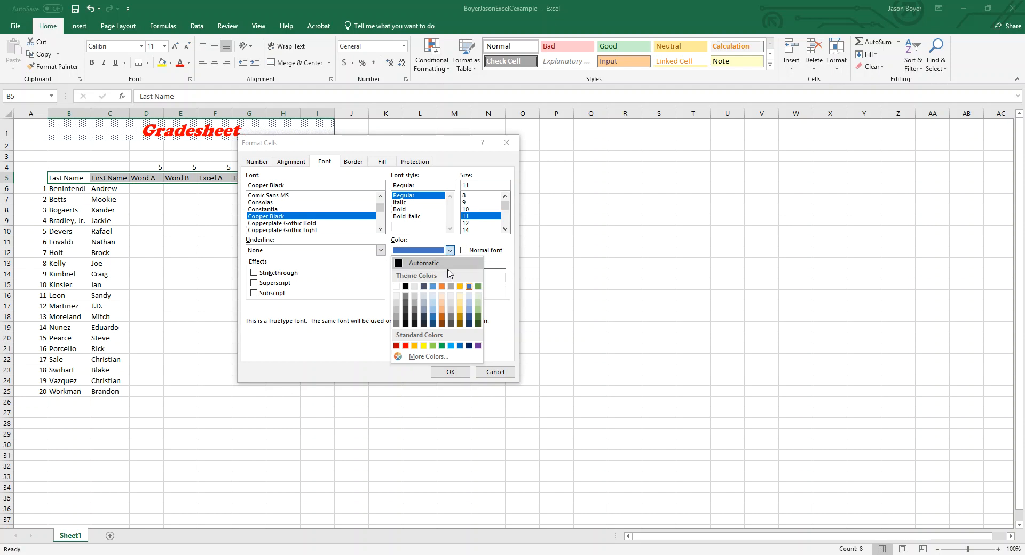
click(424, 287)
click(450, 250)
click(425, 288)
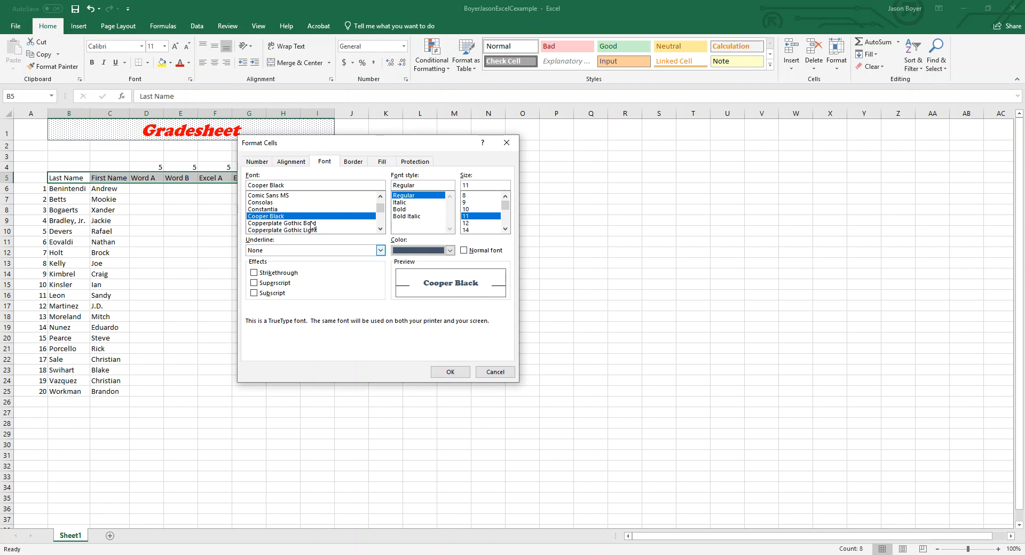
Step: Fill the heading cells with a standard red dotted pattern, using the fourth style in the first row, and apply the formatting
click(382, 162)
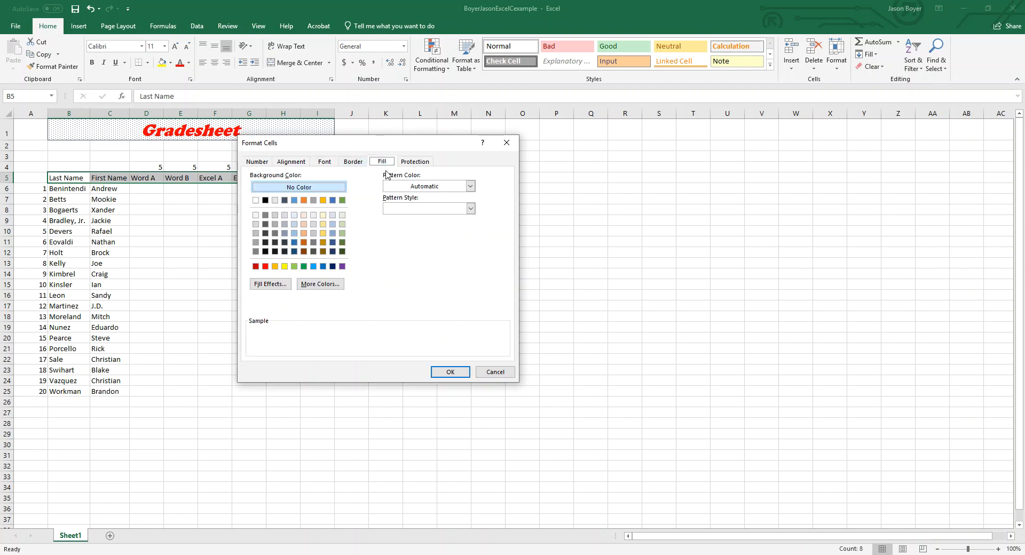
click(471, 186)
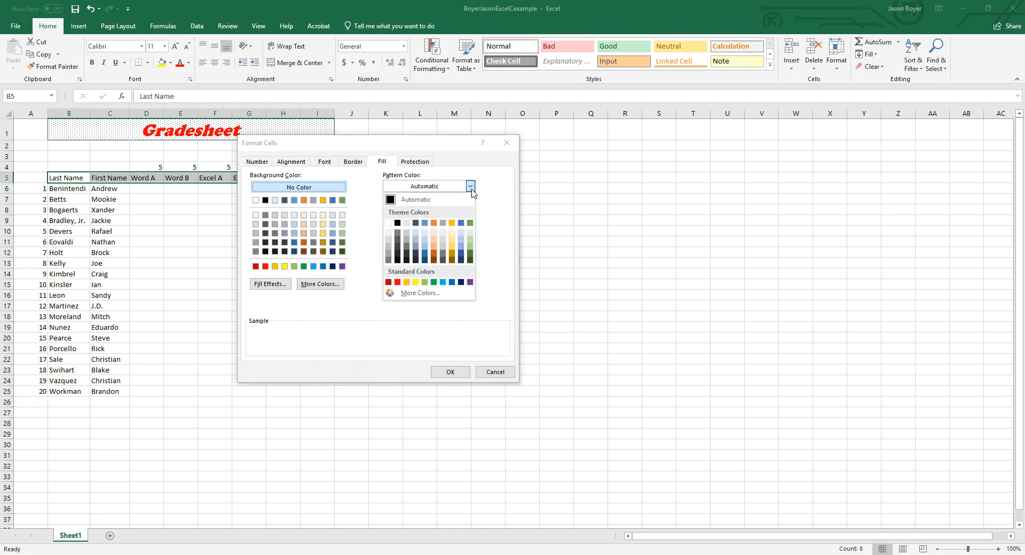
click(398, 282)
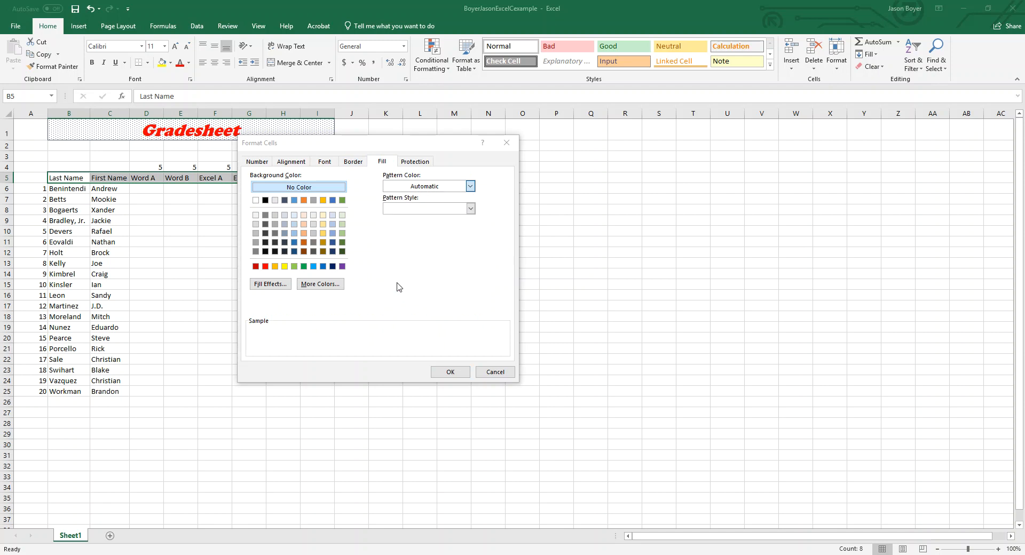
click(471, 208)
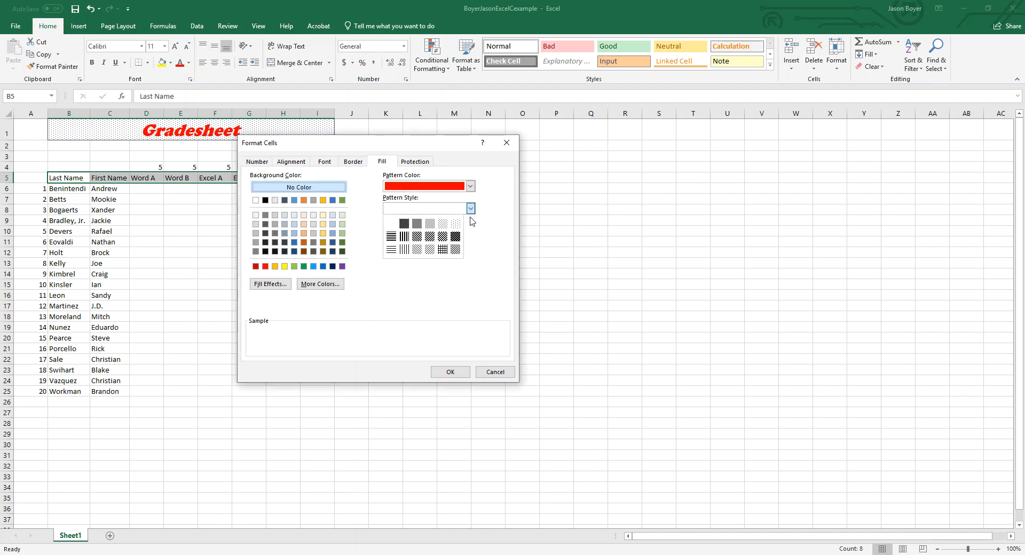
click(432, 229)
click(457, 373)
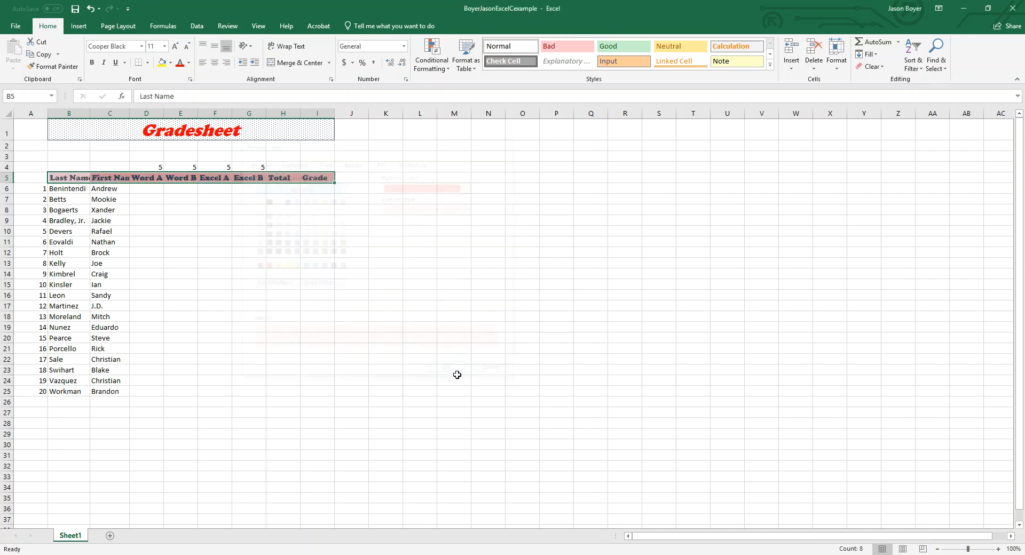
Step: Autofit the widths of columns B and C to the Last Name and First Name headings
double_click(92, 112)
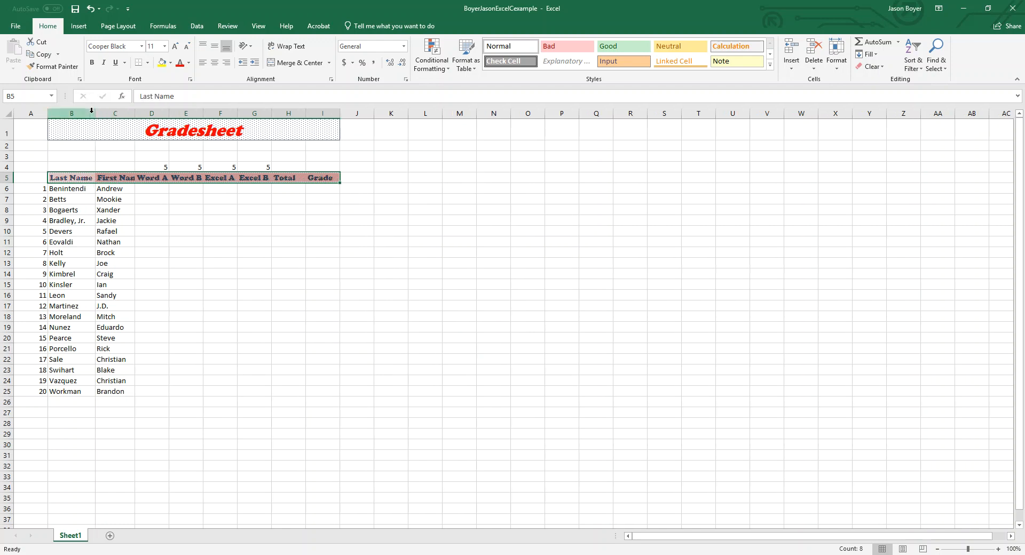
drag(134, 115, 134, 115)
double_click(133, 116)
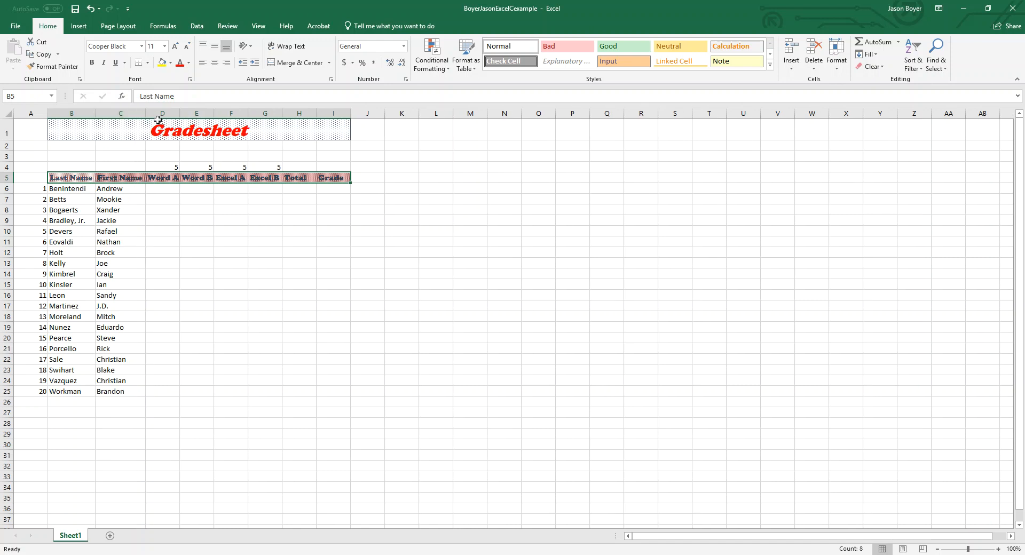
Step: Autofit the widths of the Word A, Word B, Excel A, Total and Grade columns
double_click(180, 115)
double_click(216, 114)
double_click(252, 115)
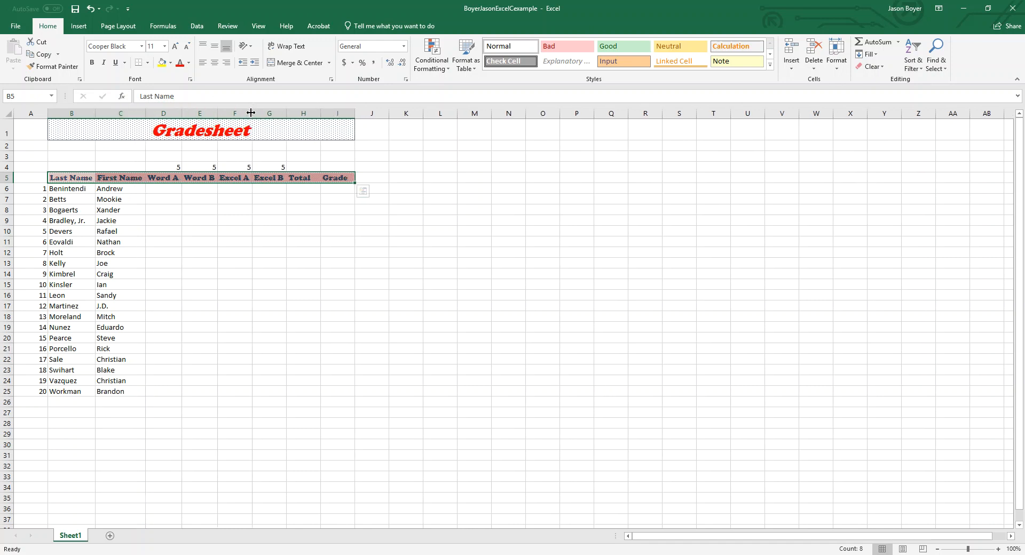
double_click(320, 114)
double_click(347, 113)
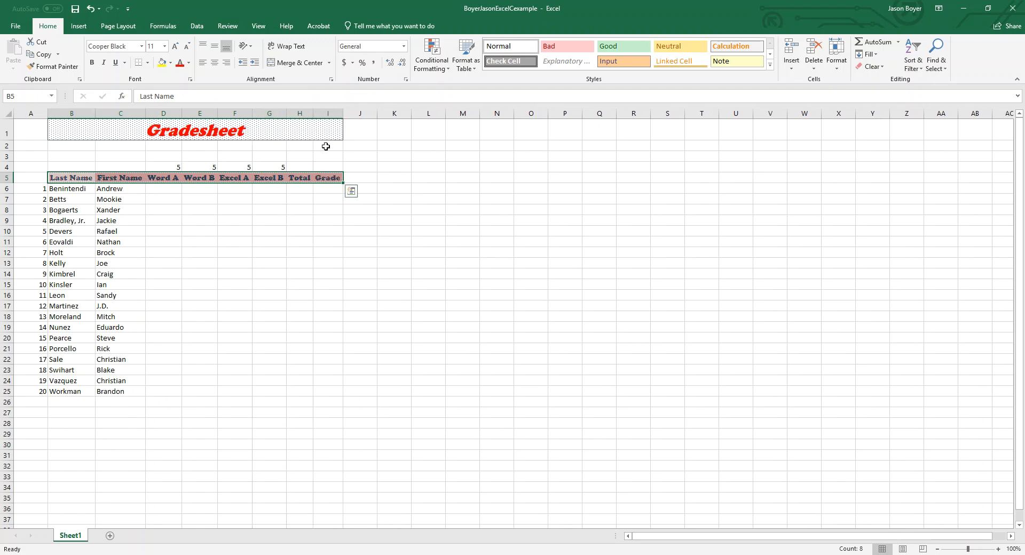
click(288, 275)
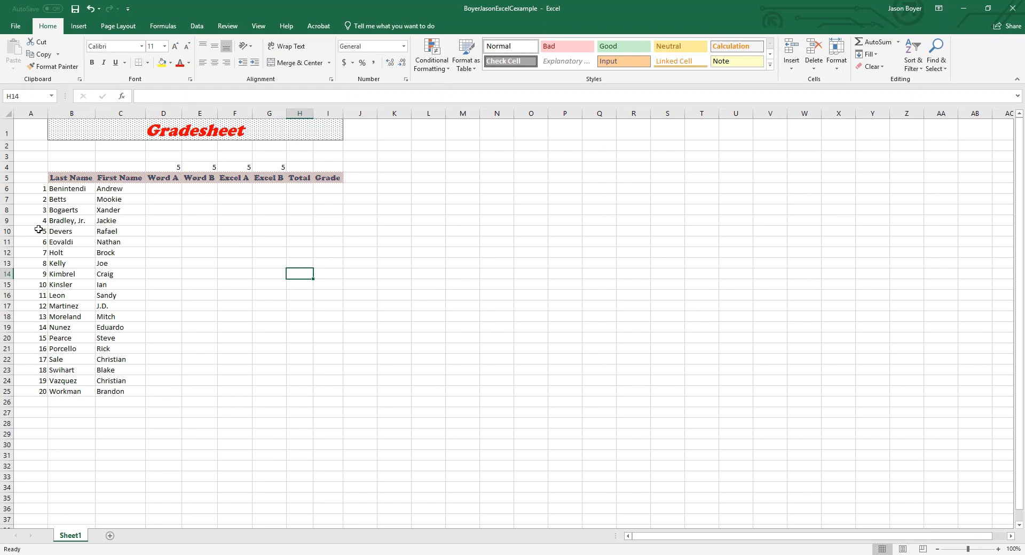
Step: Increase the font size of the column headings in B5 to I5 to 14
click(82, 177)
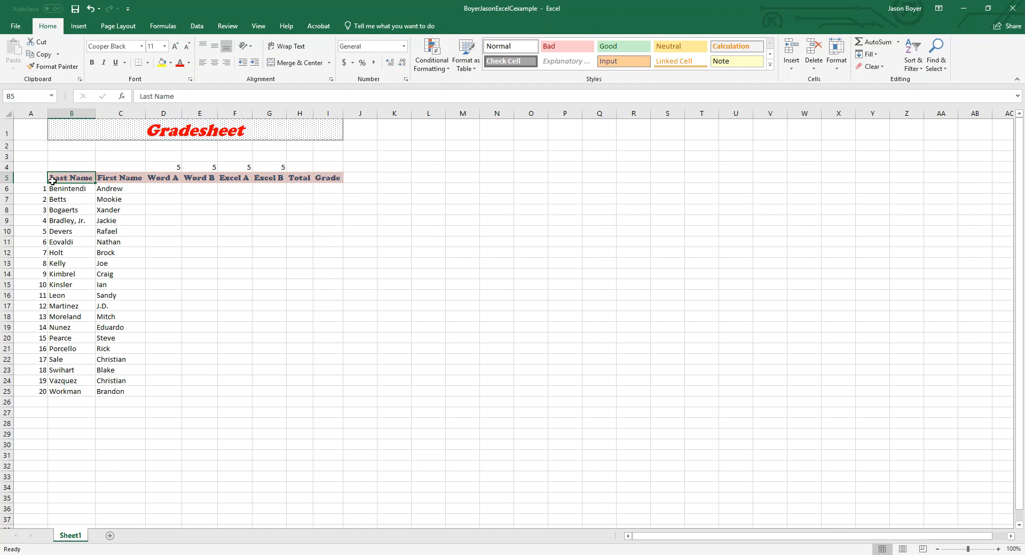
drag(56, 180, 327, 177)
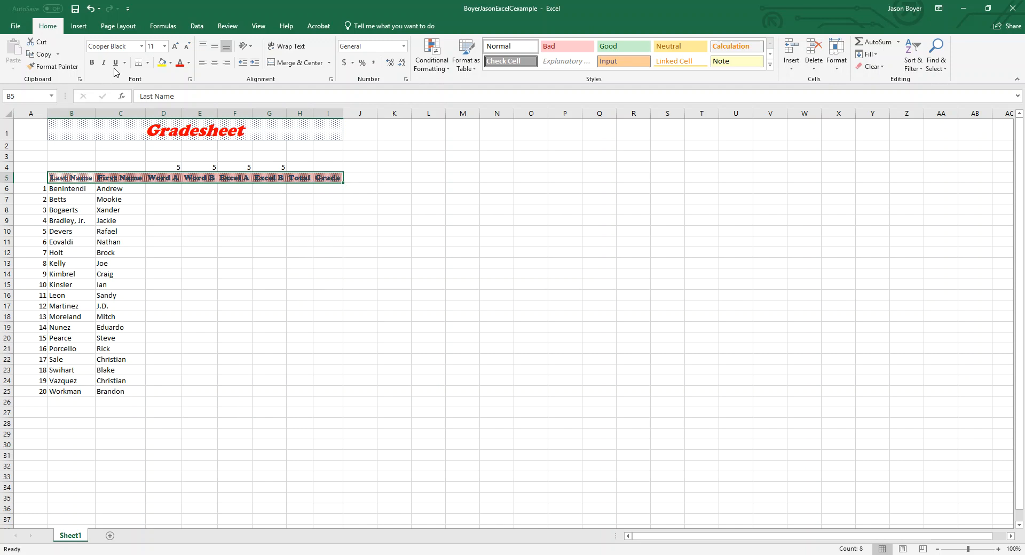
click(176, 46)
click(176, 46)
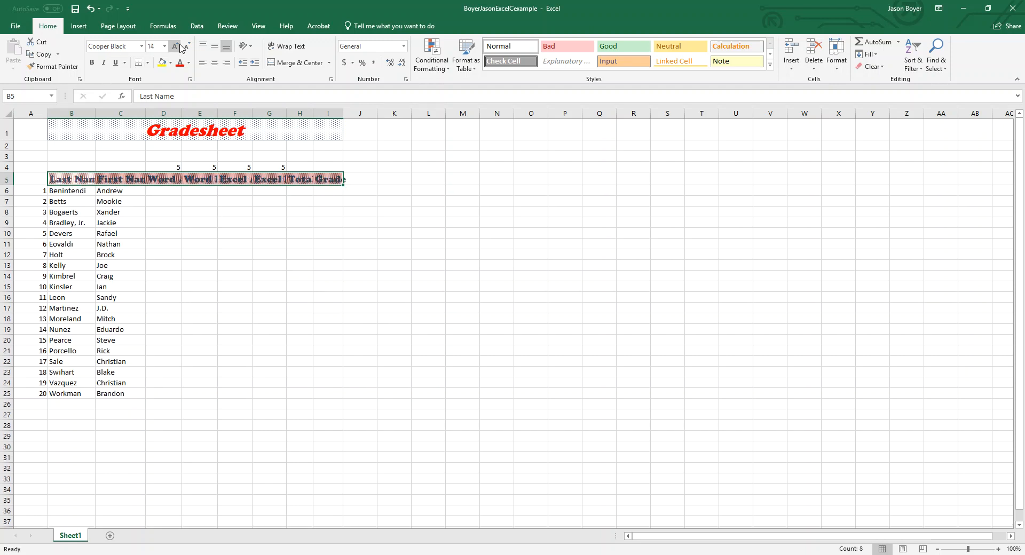
Step: Autofit columns B through I one by one so every enlarged heading fits its column
double_click(95, 113)
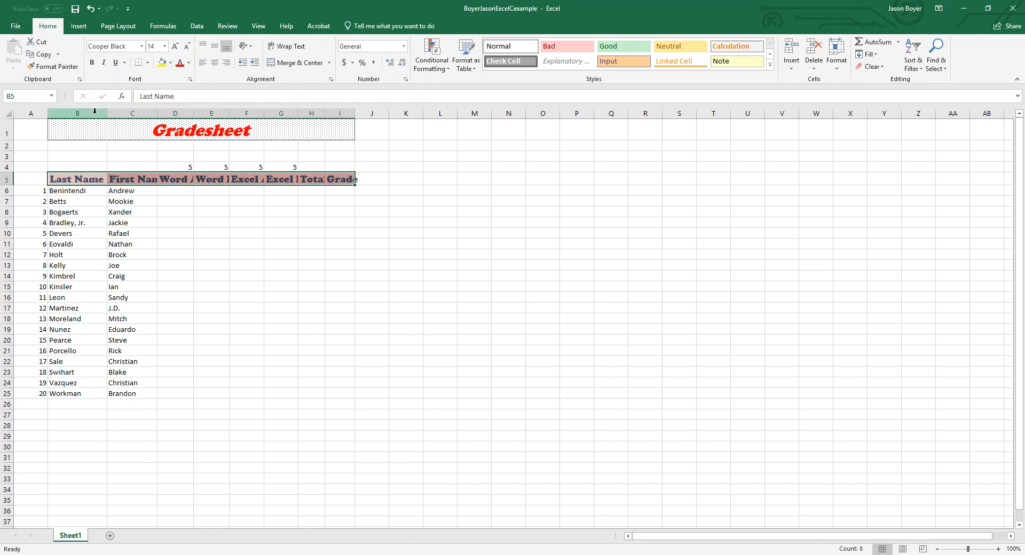
double_click(157, 113)
double_click(205, 113)
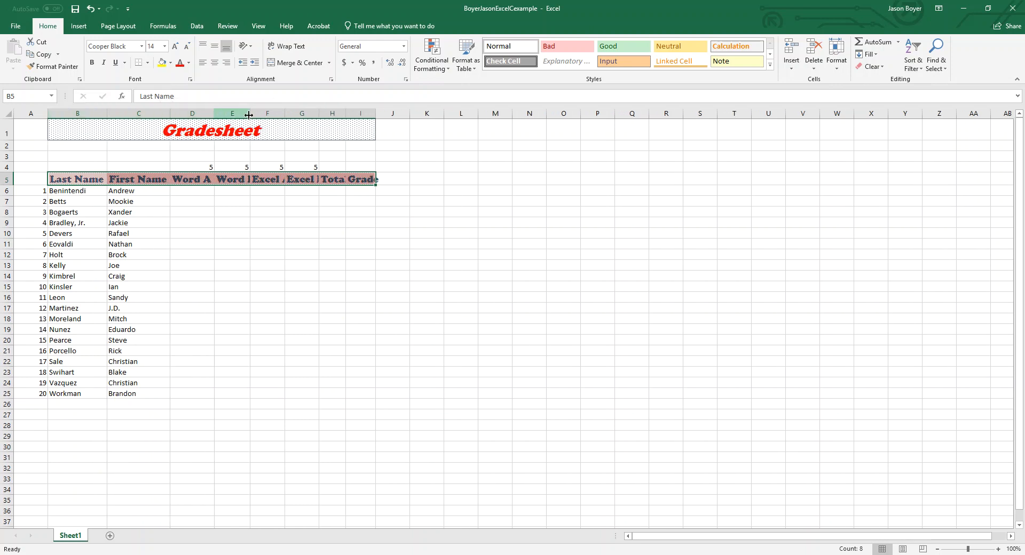
click(252, 113)
click(252, 113)
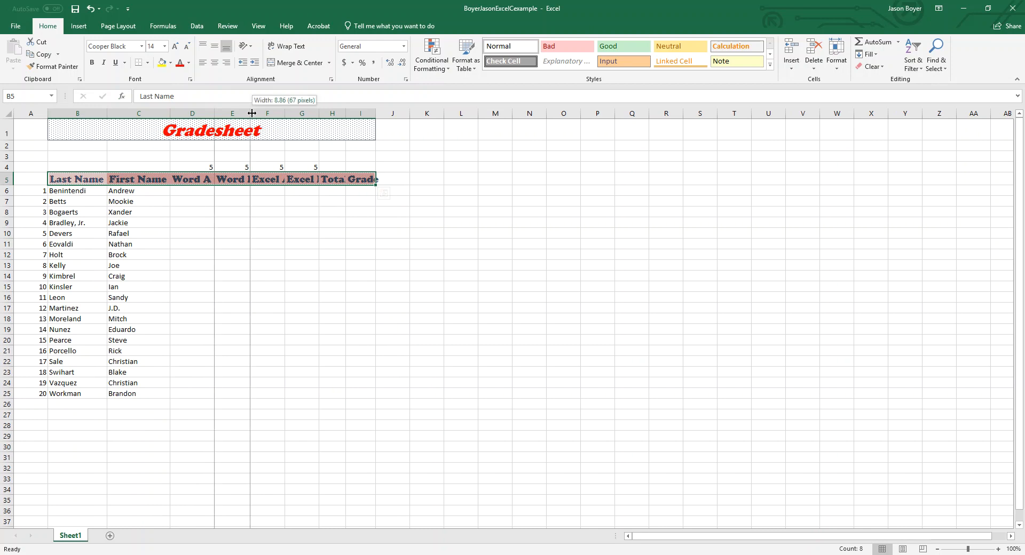
double_click(251, 114)
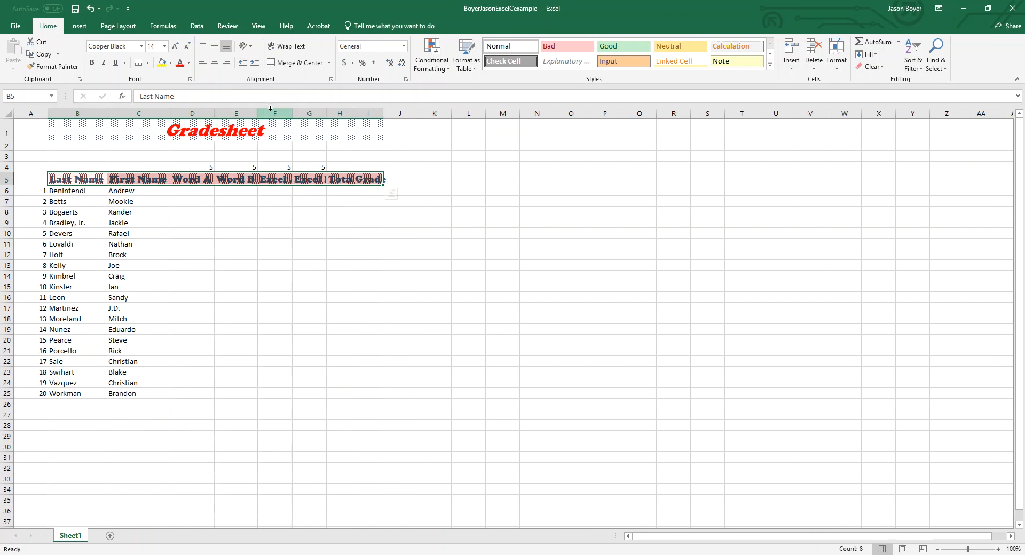
double_click(292, 114)
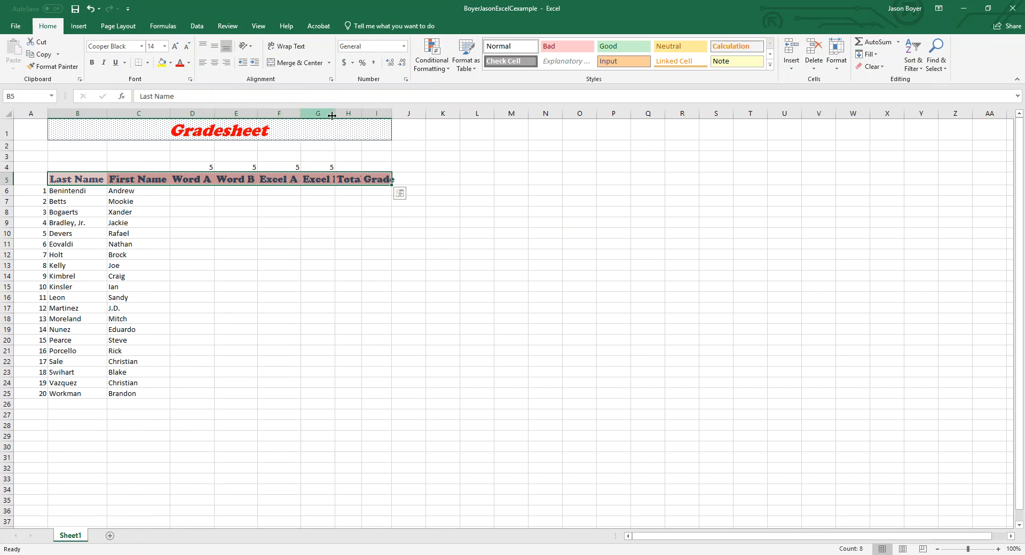
double_click(334, 113)
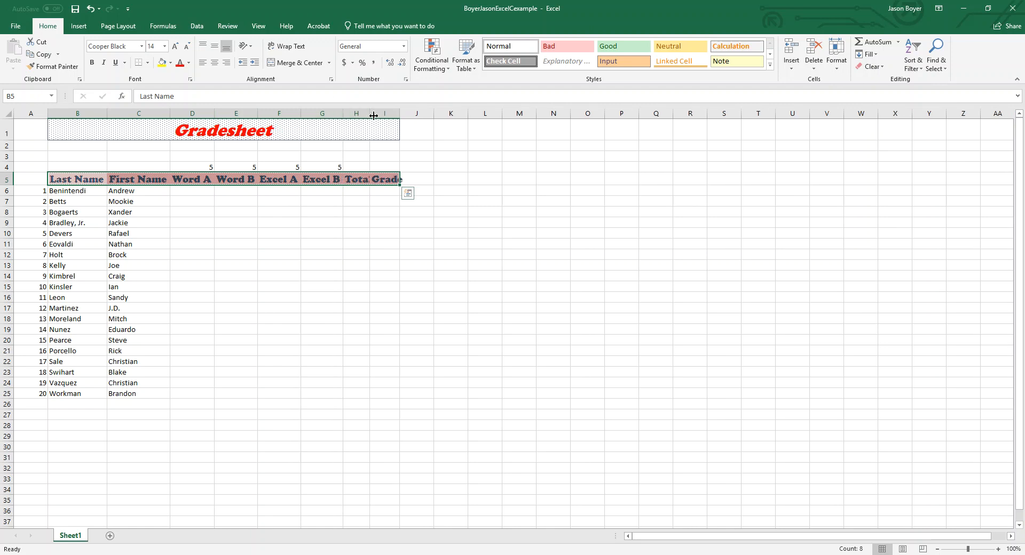
double_click(370, 113)
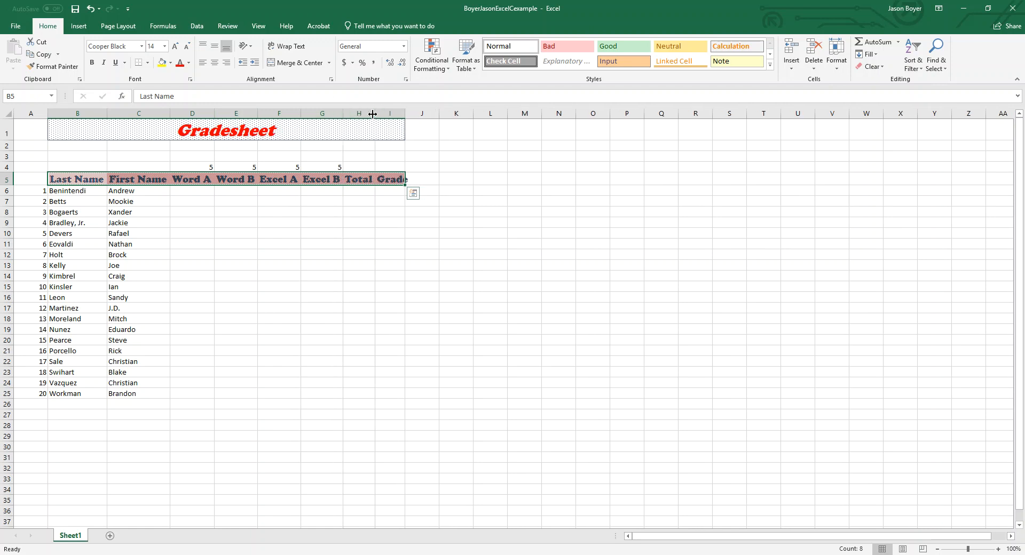
double_click(405, 113)
click(365, 240)
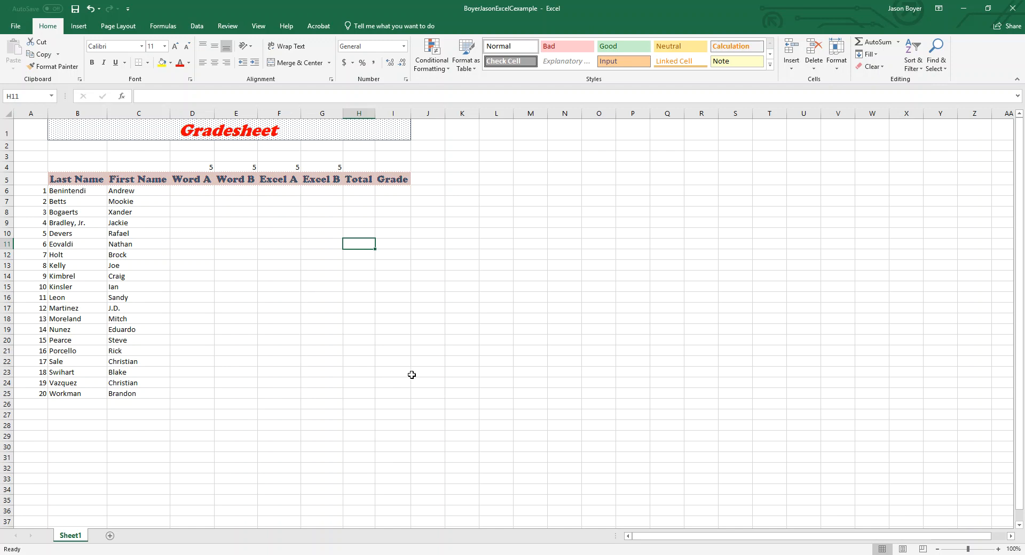
click(188, 193)
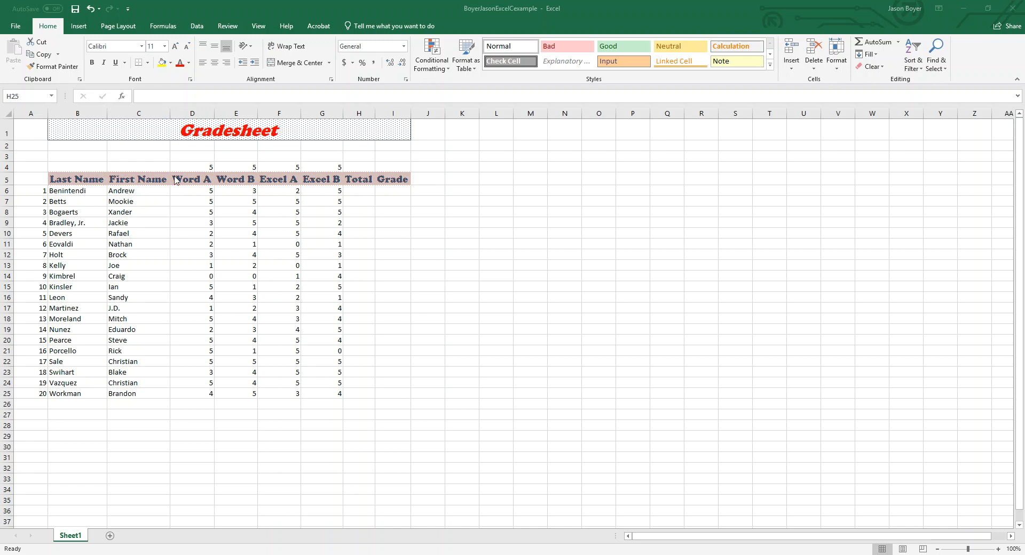
click(195, 191)
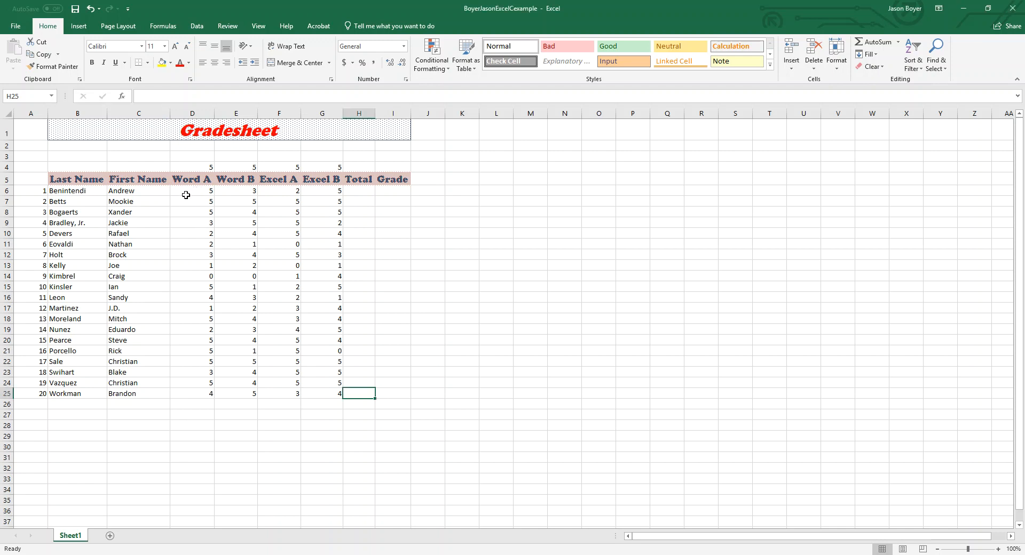
click(185, 193)
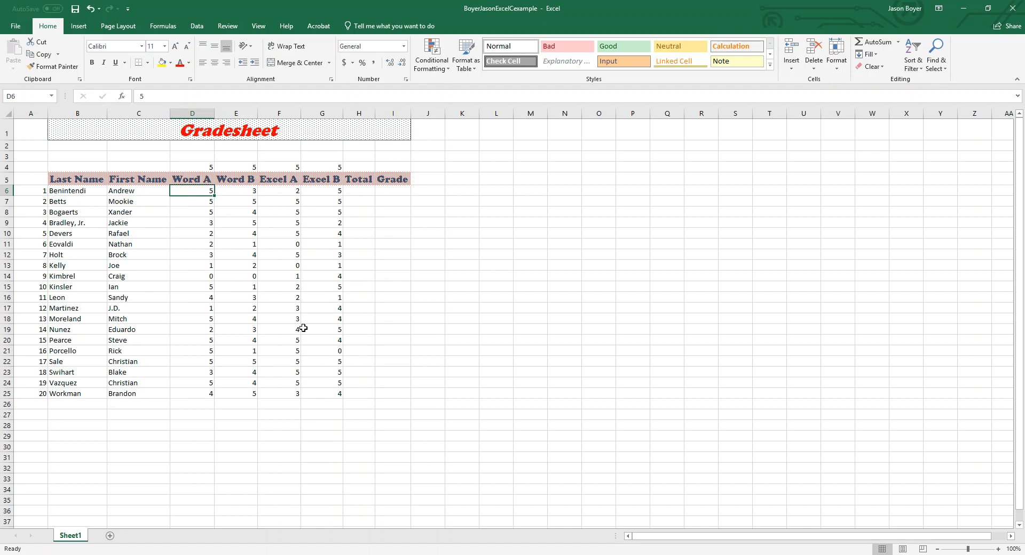
click(355, 191)
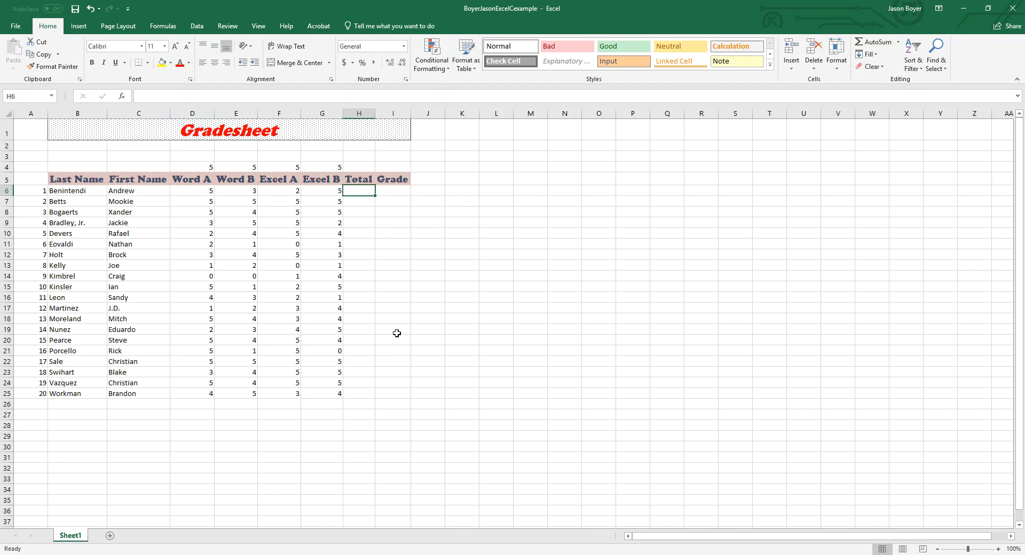
Step: Add up the maximum points above the Total heading by entering =SUM(D4:G4) in H4
click(358, 169)
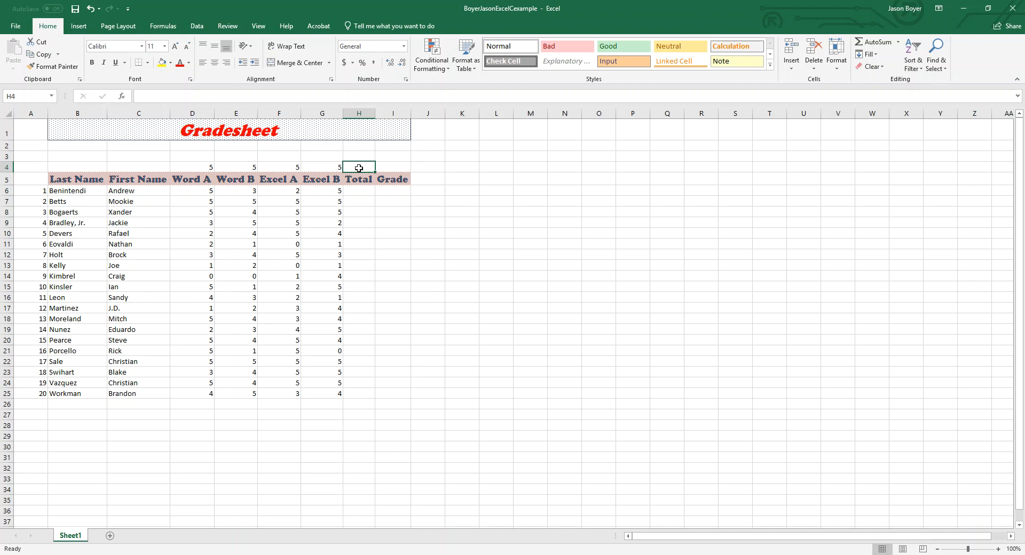
text(=)
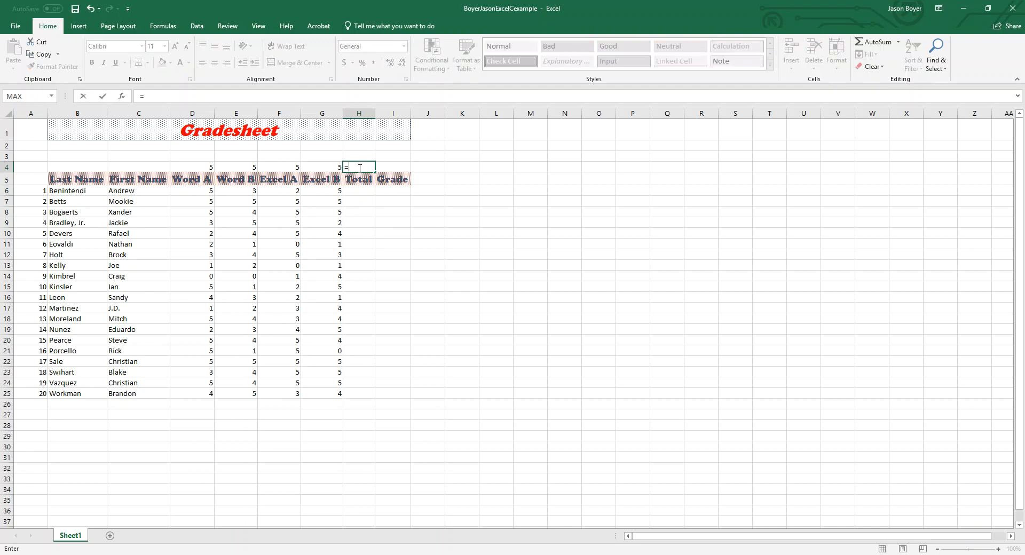
text(sum()
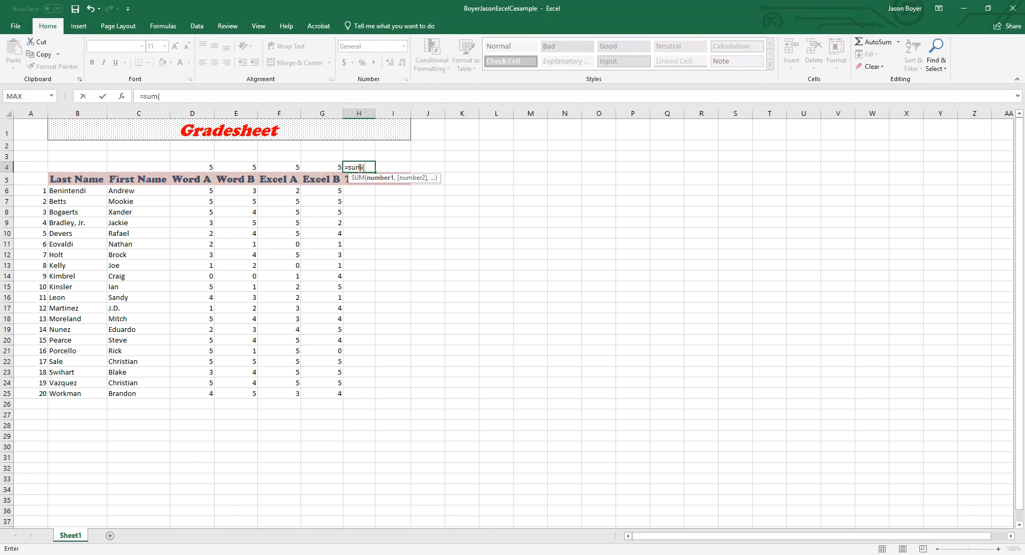
drag(203, 168, 323, 169)
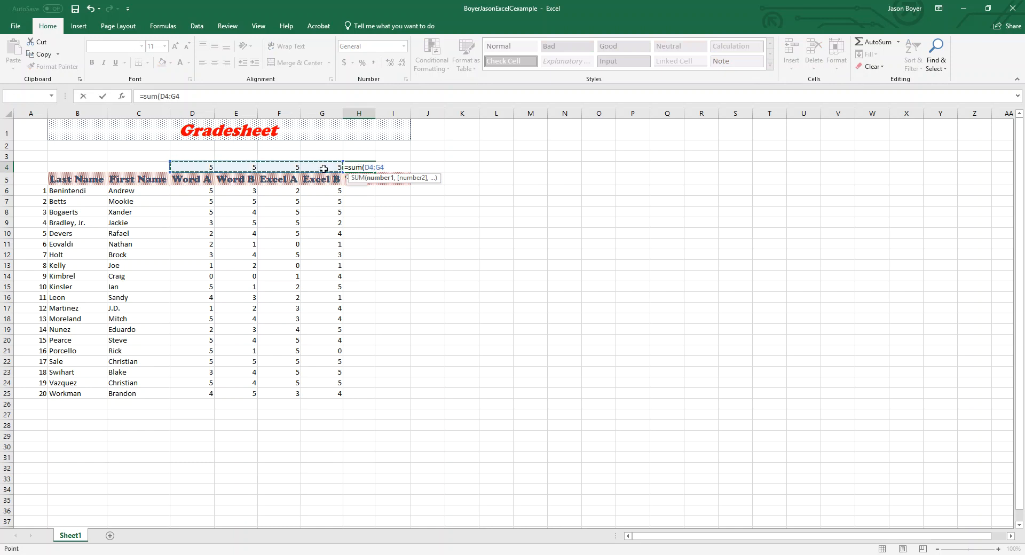
key(Return)
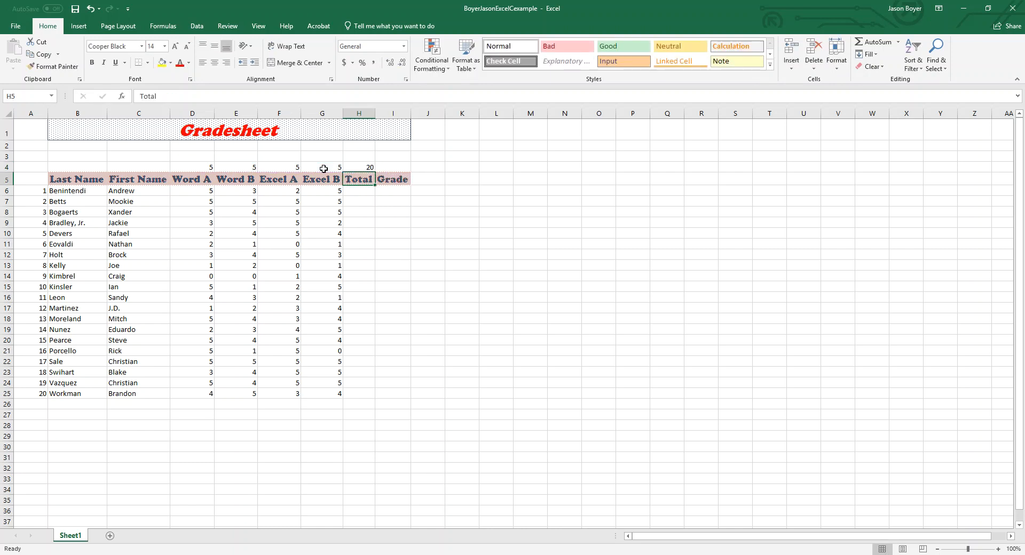
click(364, 169)
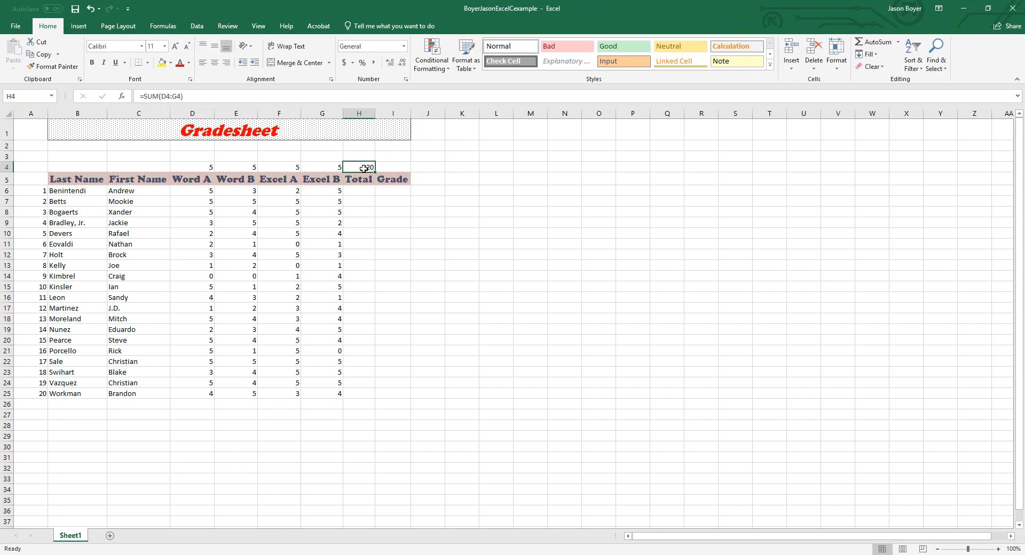
Step: Copy the SUM formula from H4 to H6 and fill it down to H25 for all students
click(361, 191)
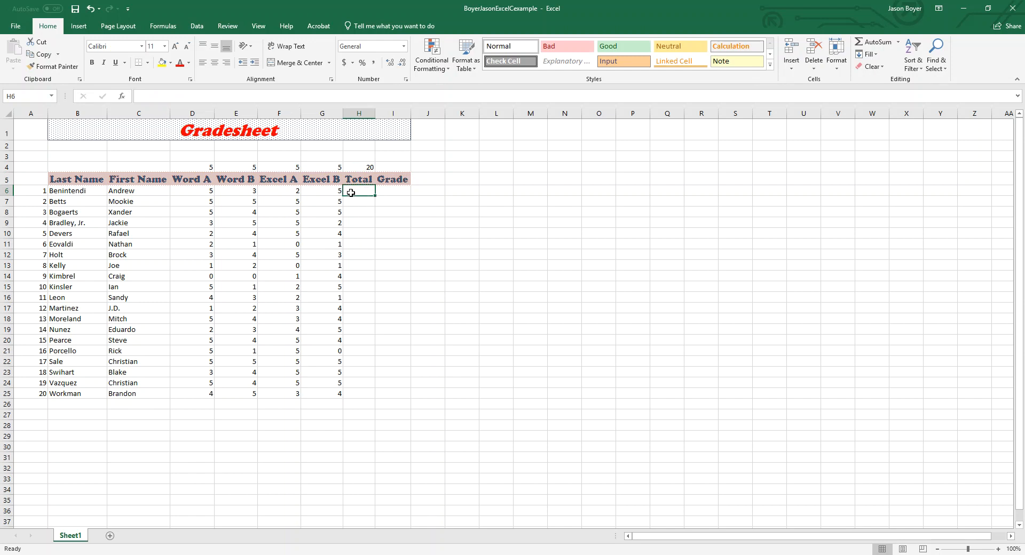
click(358, 166)
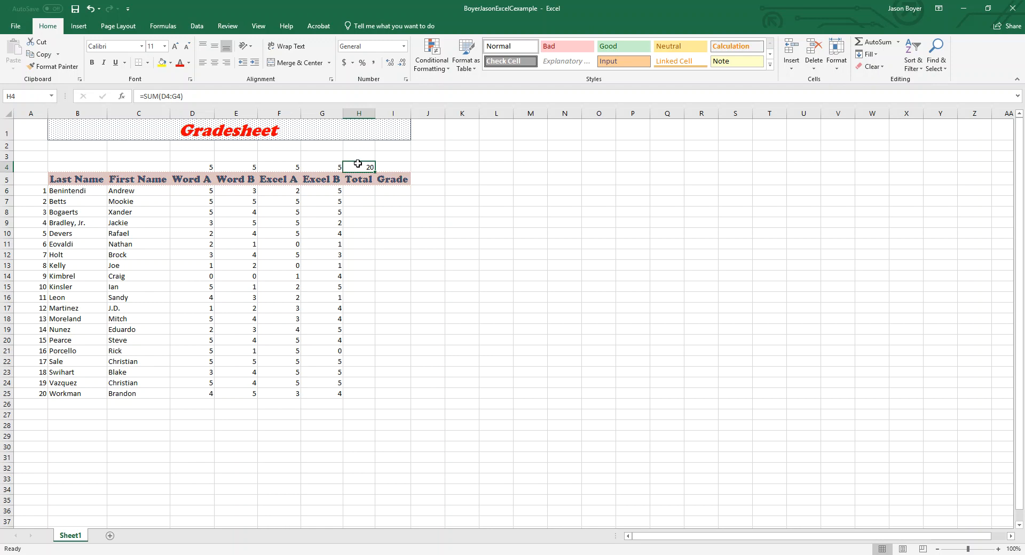
key(ctrl+c)
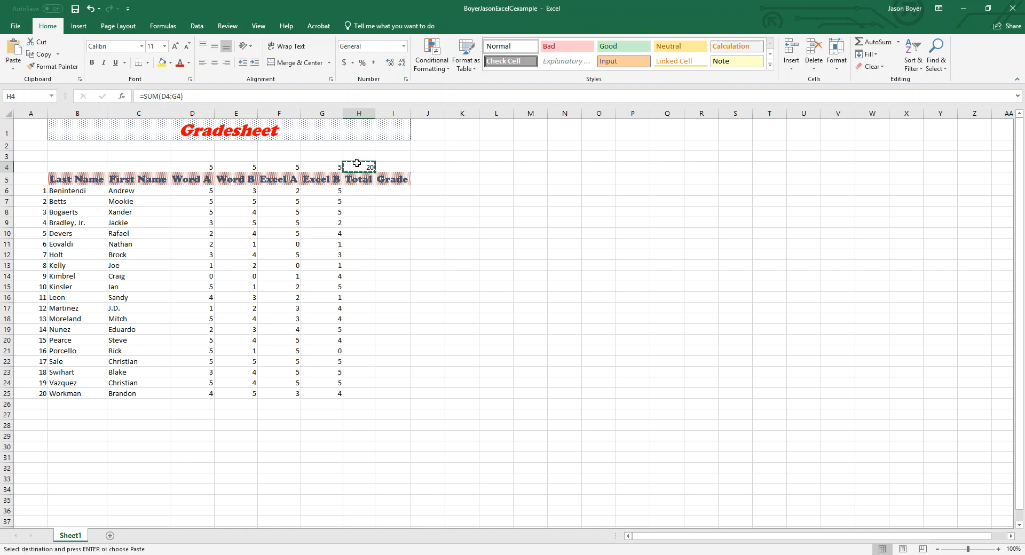
click(355, 192)
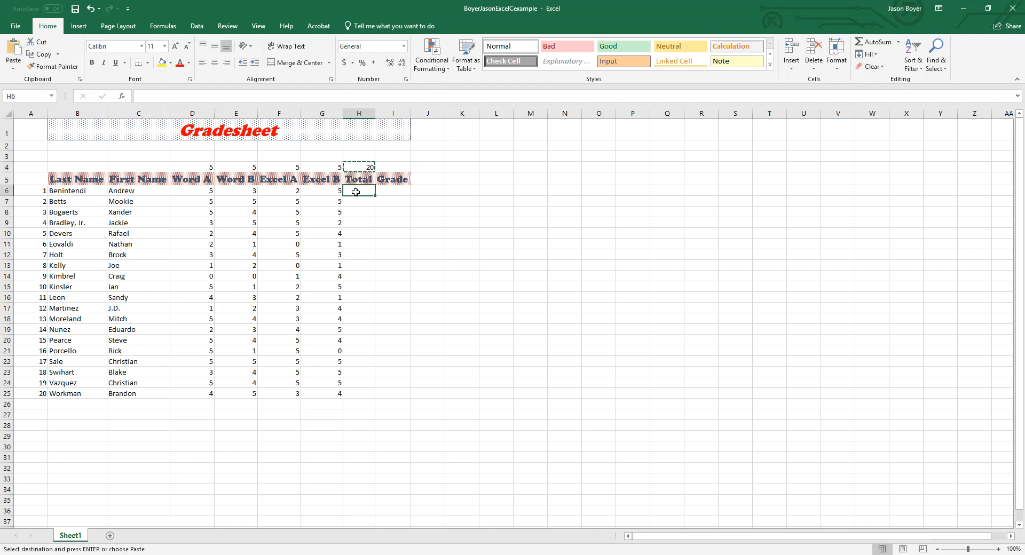
key(ctrl+v)
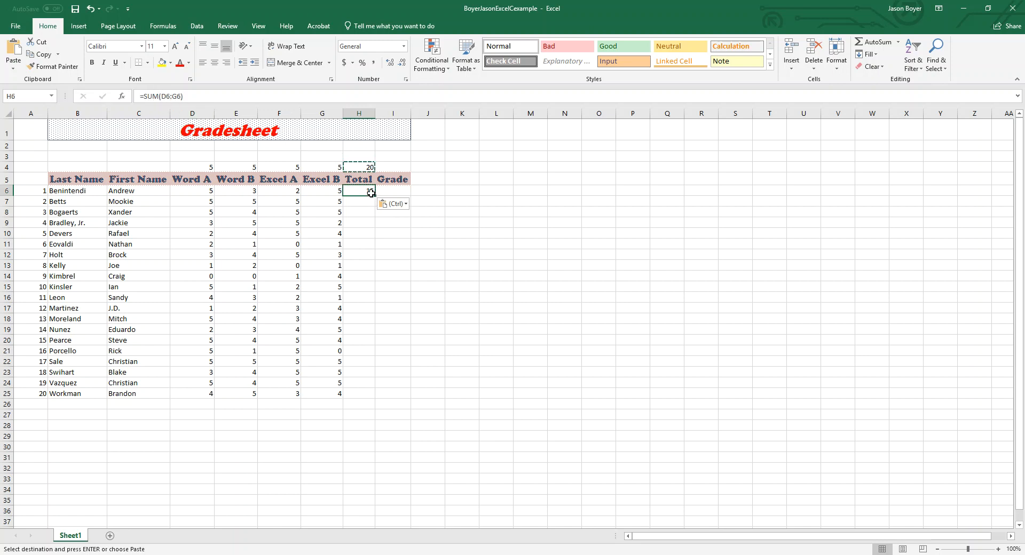
drag(375, 195, 376, 401)
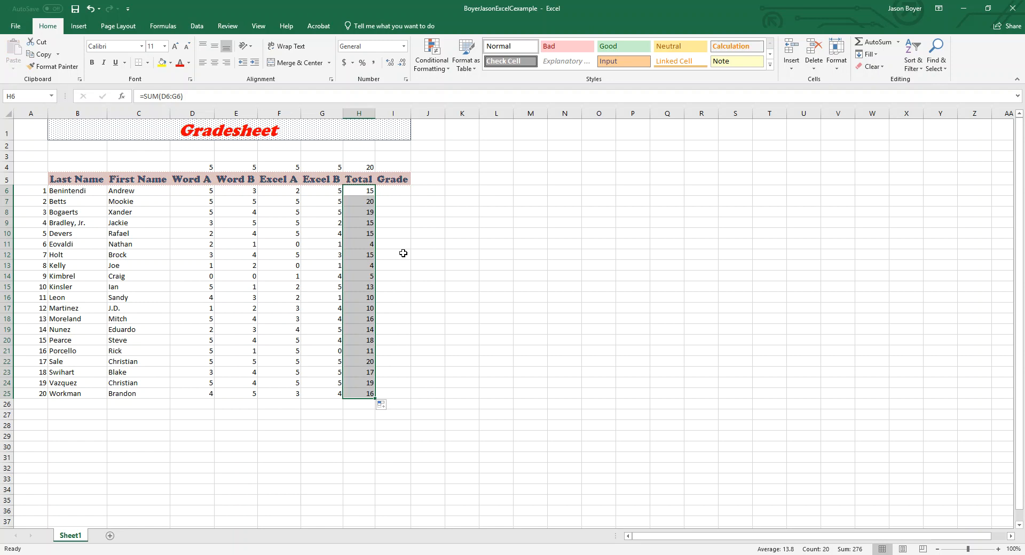
Step: Calculate the first student's grade in I6 by entering =H6/H4, dividing the total by the maximum points
click(399, 188)
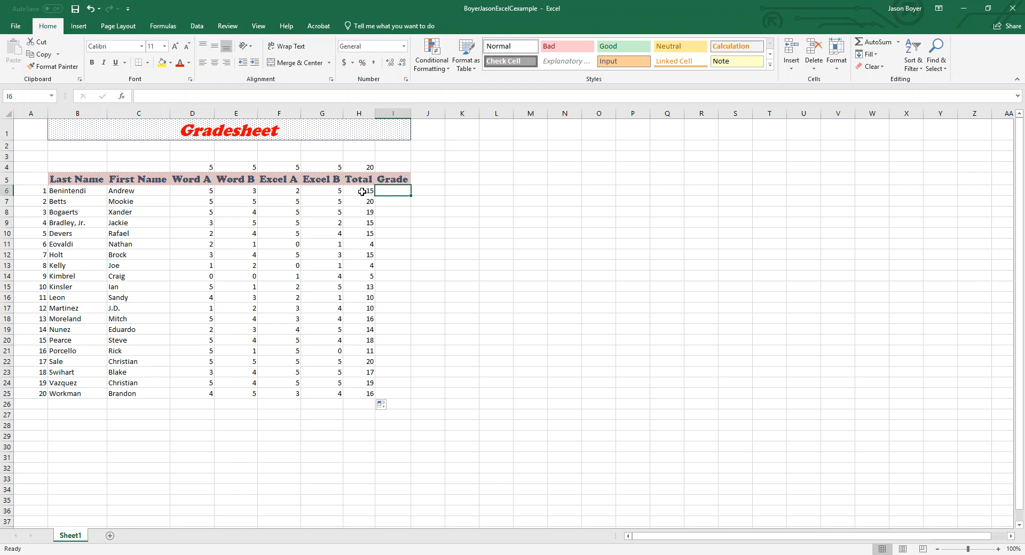
click(361, 192)
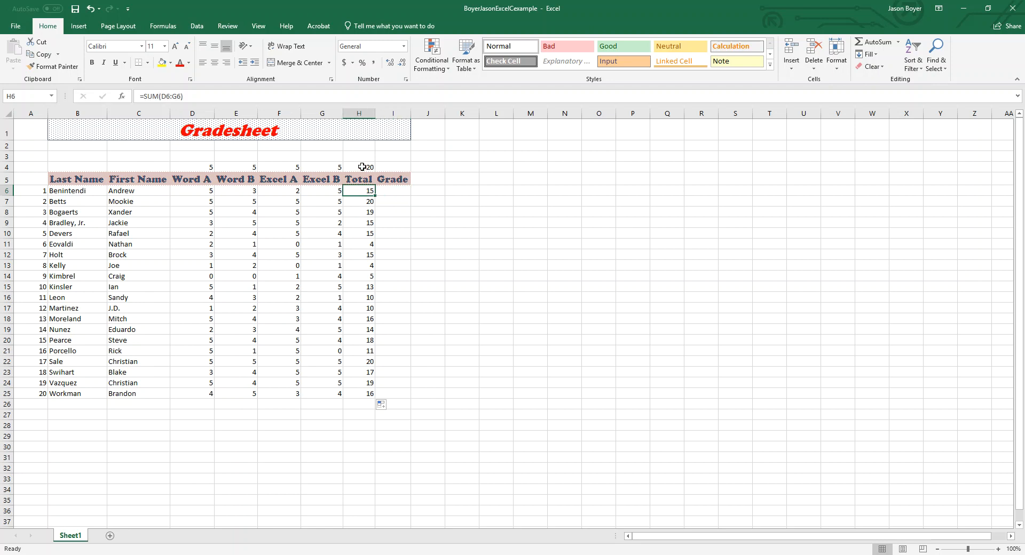
click(361, 168)
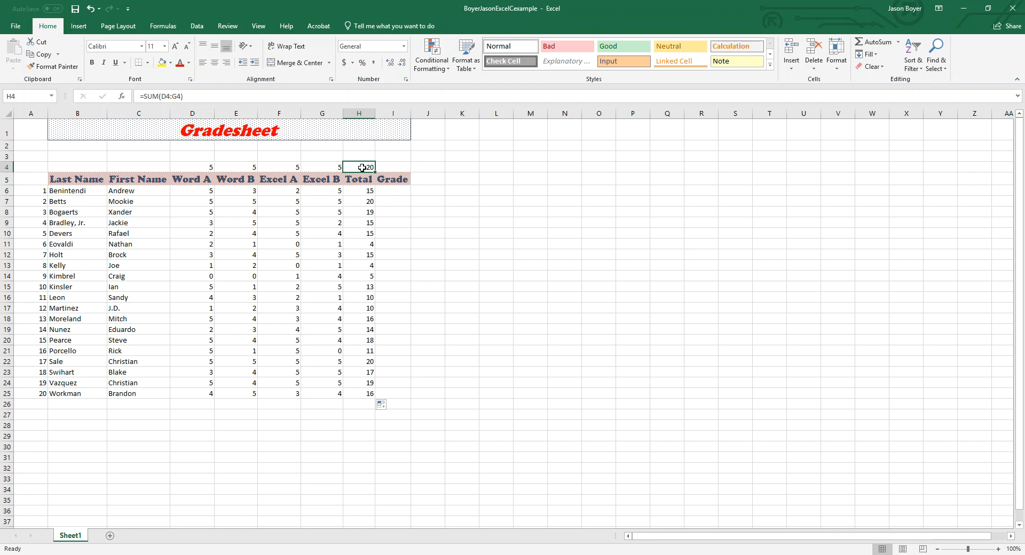
click(391, 189)
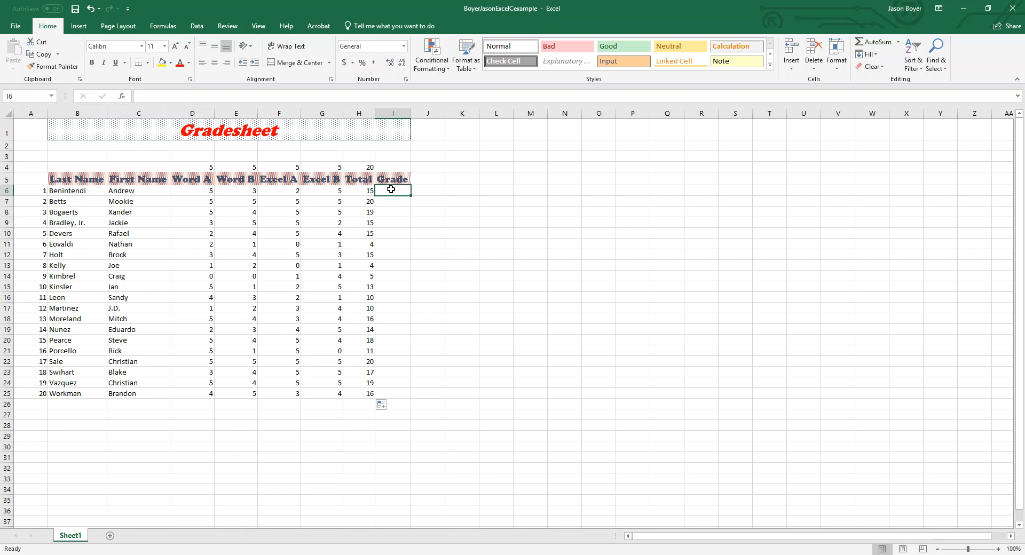
text(=)
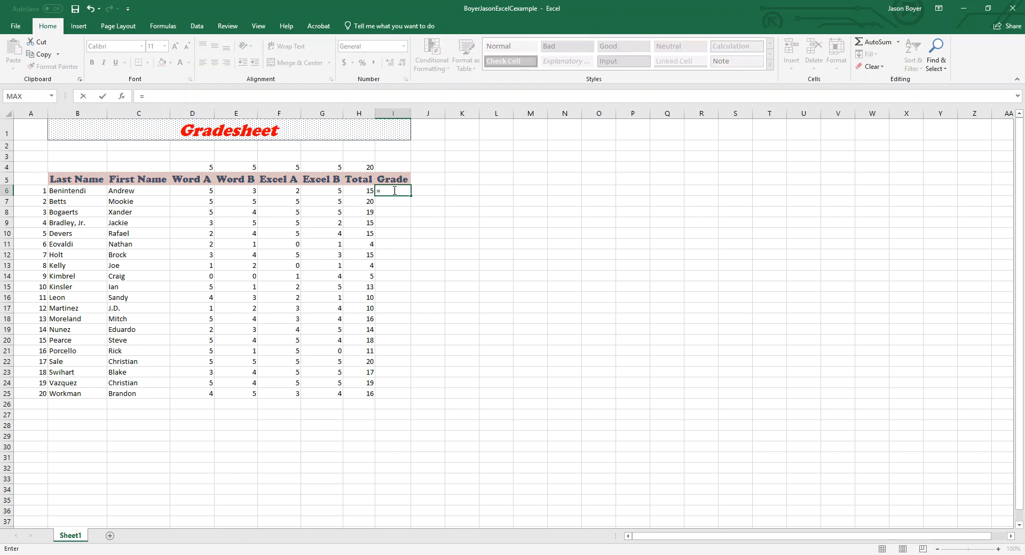
click(361, 190)
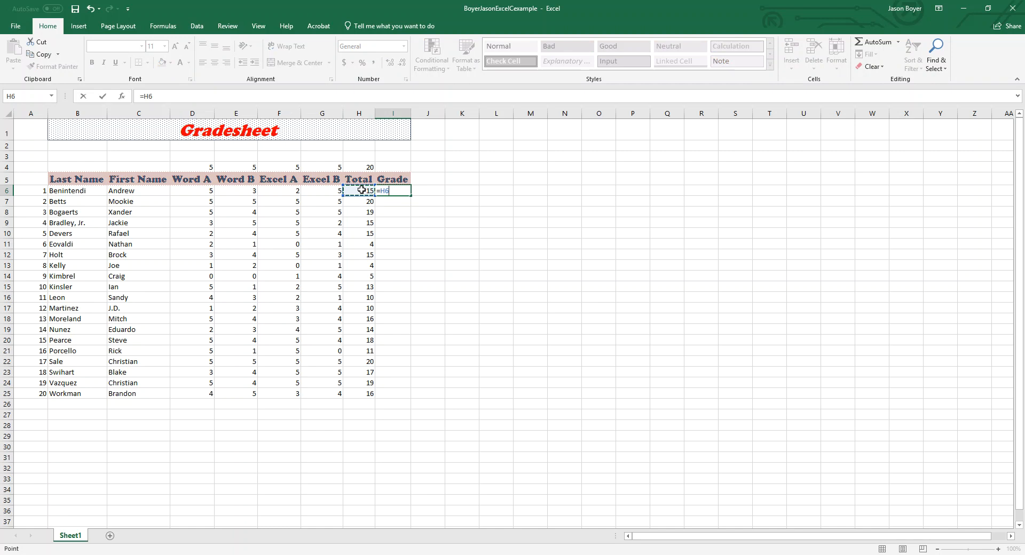
text(/)
click(358, 166)
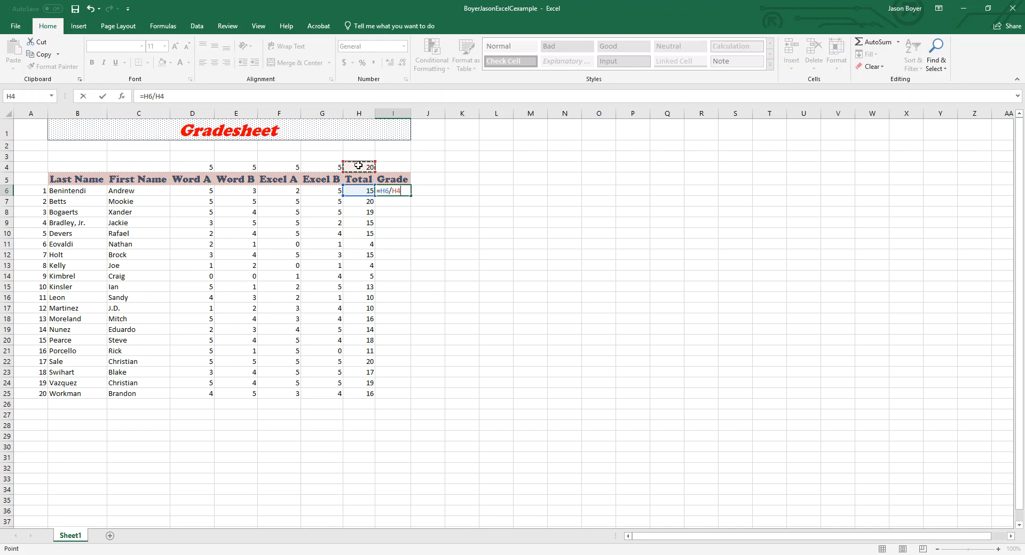
key(Return)
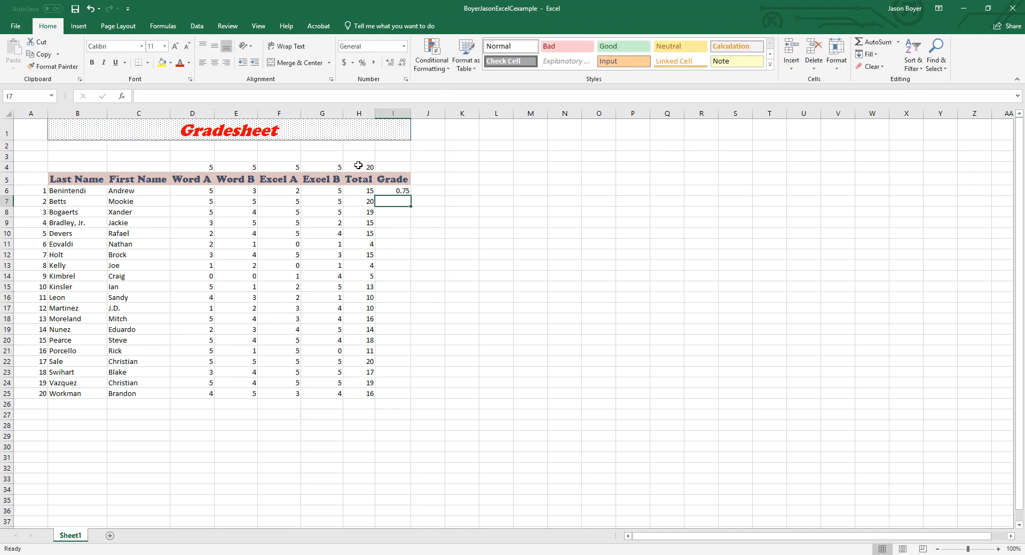
Step: Fill the grade formula from I6 down to I25 and check the copied formulas in I22 and I7
click(403, 190)
drag(405, 197, 408, 244)
click(399, 194)
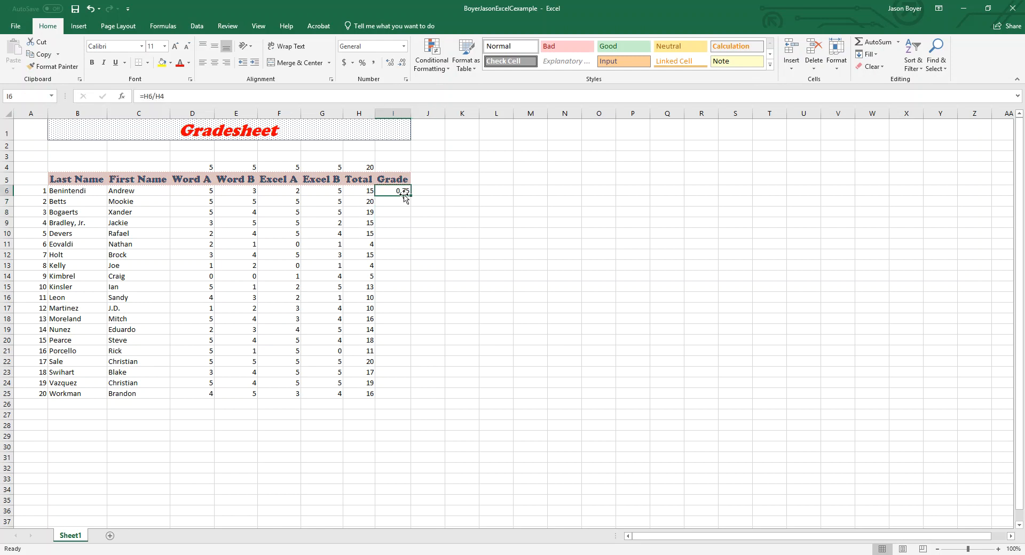
drag(410, 196, 413, 398)
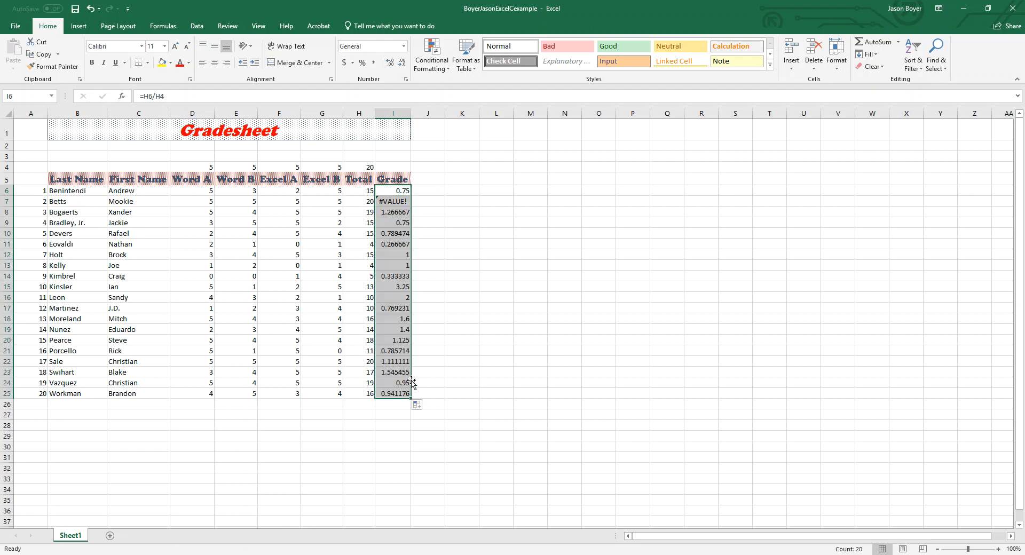
click(392, 362)
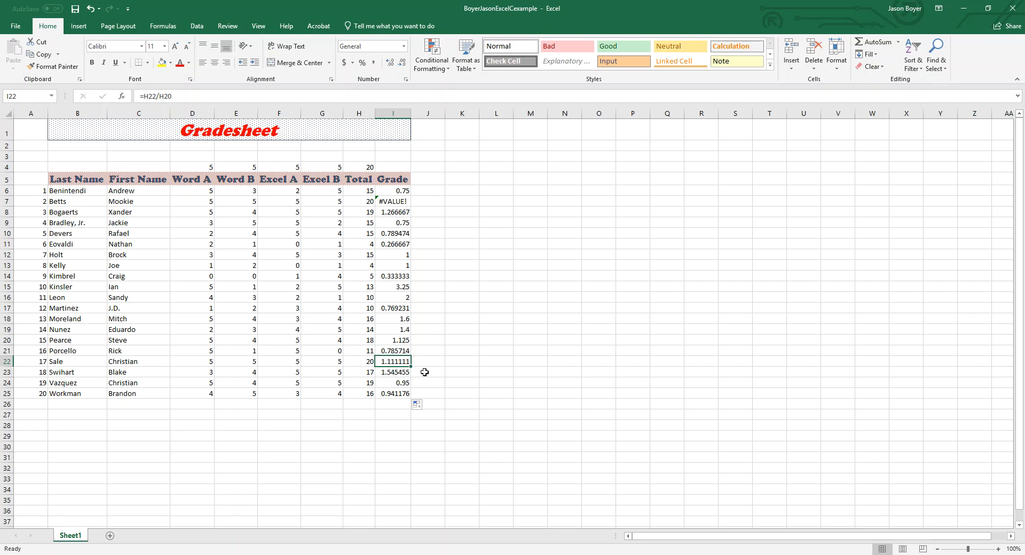
click(398, 201)
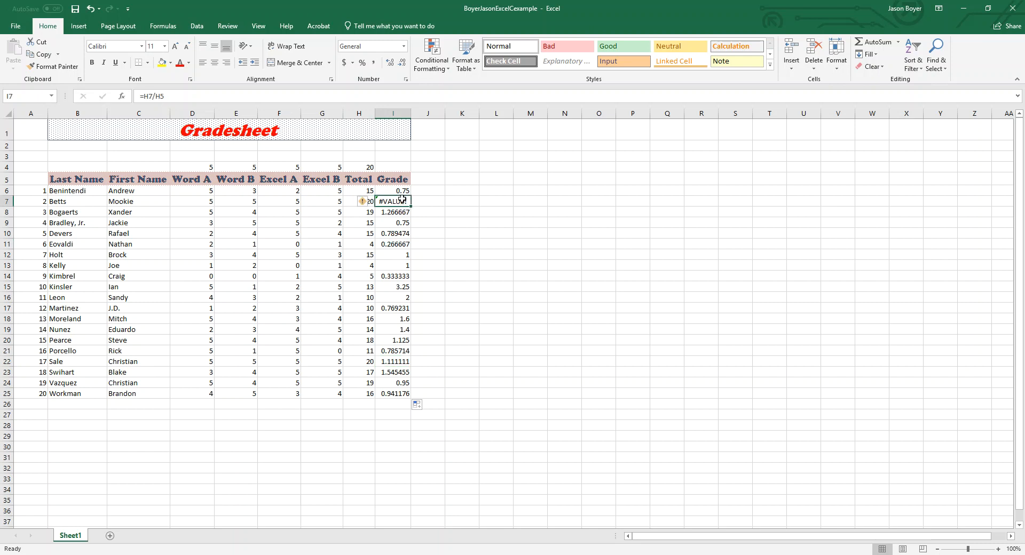
Step: Make the H4 reference in I6 absolute so the formula reads =H6/$H$4, and fill it down to I25
click(402, 192)
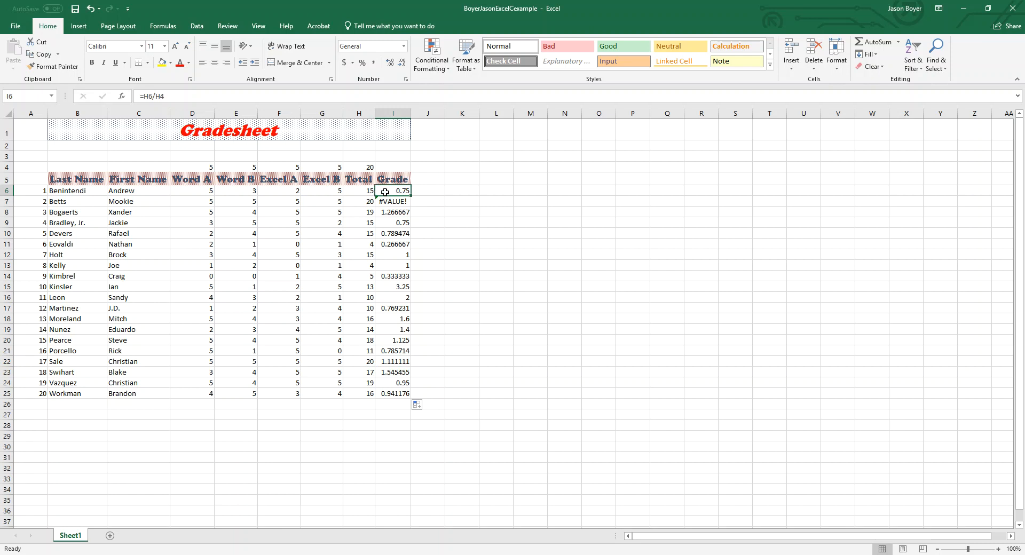
click(159, 97)
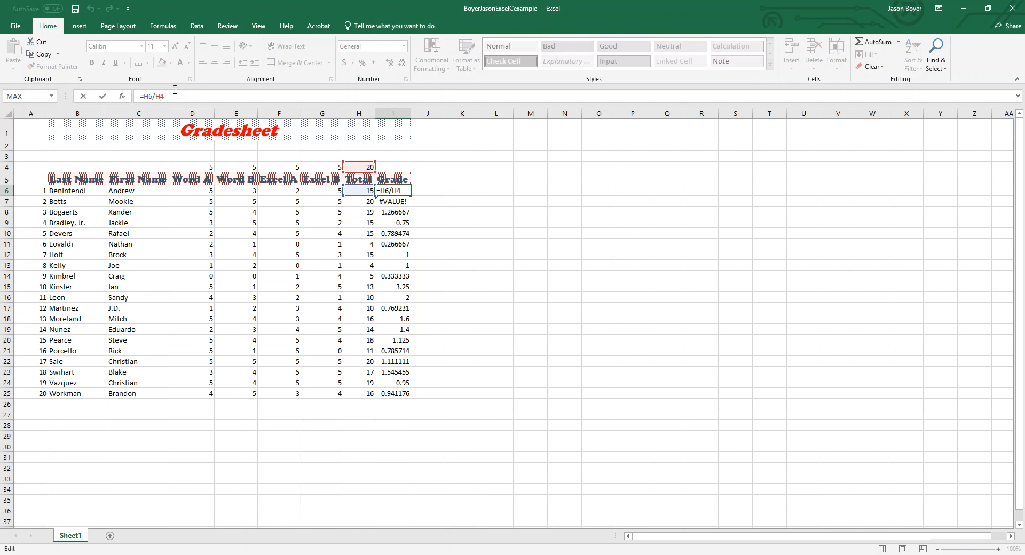
key(F4)
key(Return)
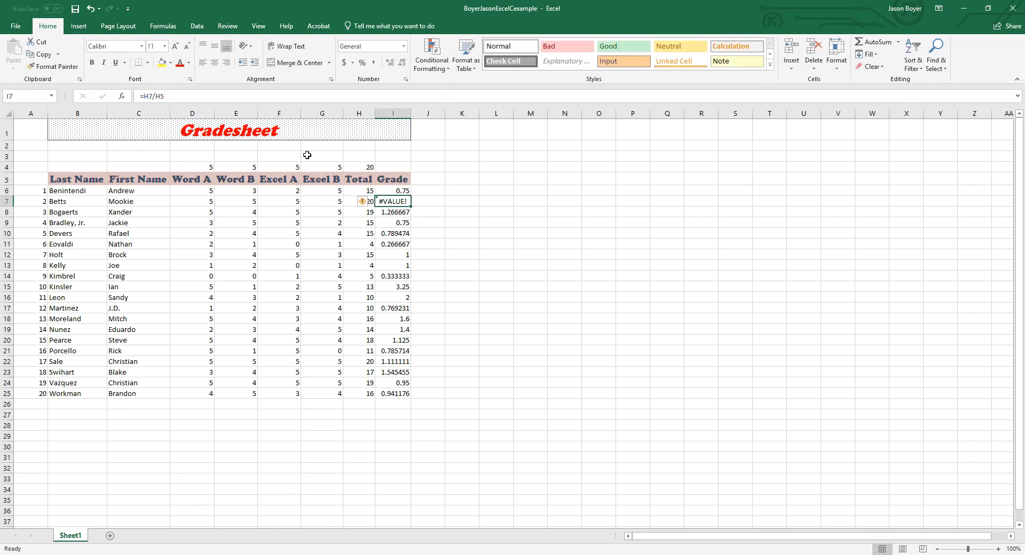
click(396, 191)
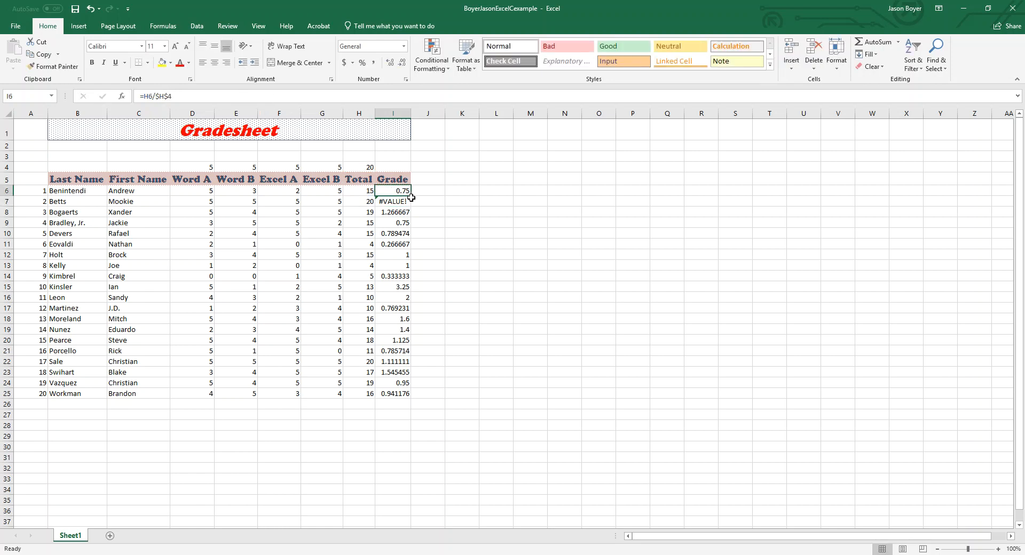
drag(410, 196, 409, 397)
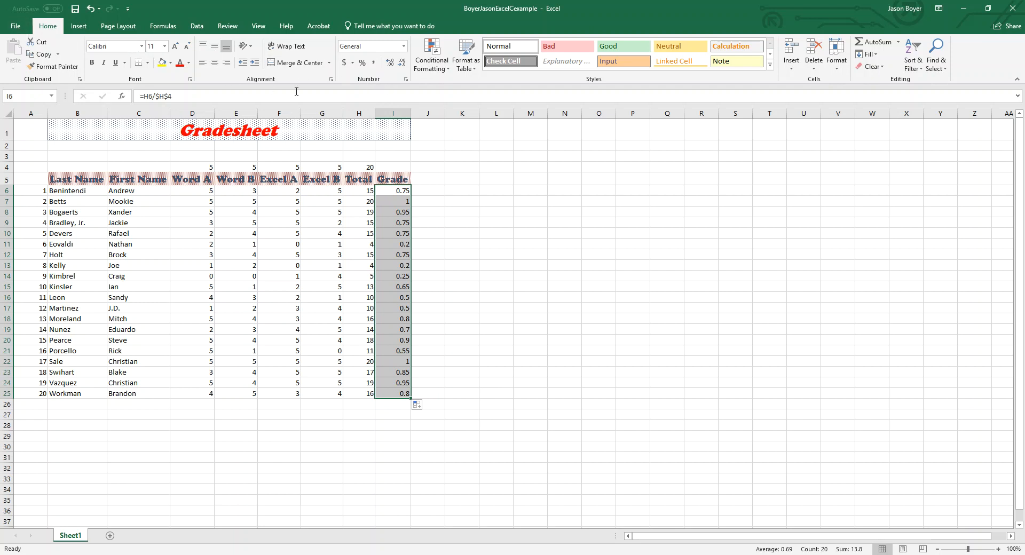
Step: Format the grades in I6 to I25 as percentages
click(365, 65)
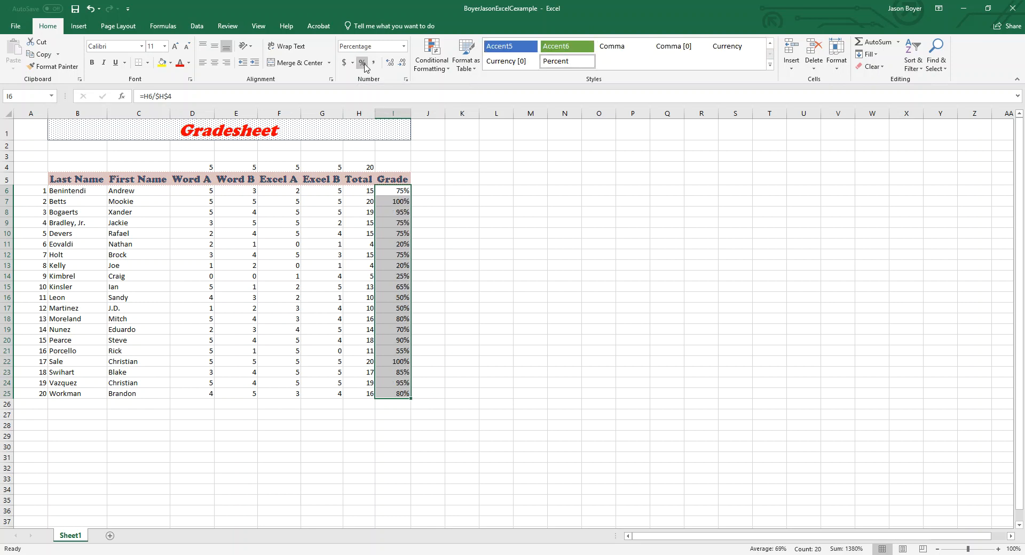
click(428, 408)
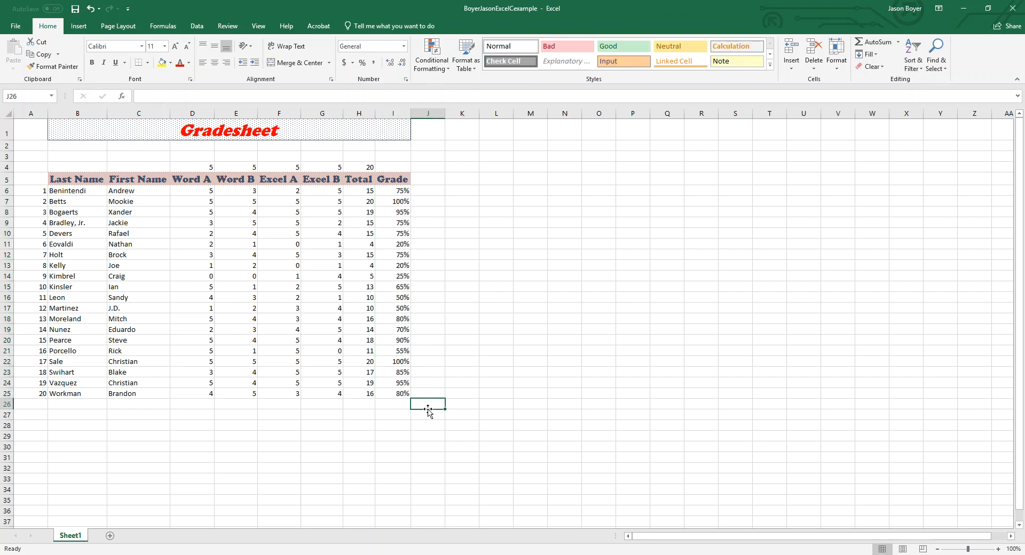
drag(393, 190, 404, 394)
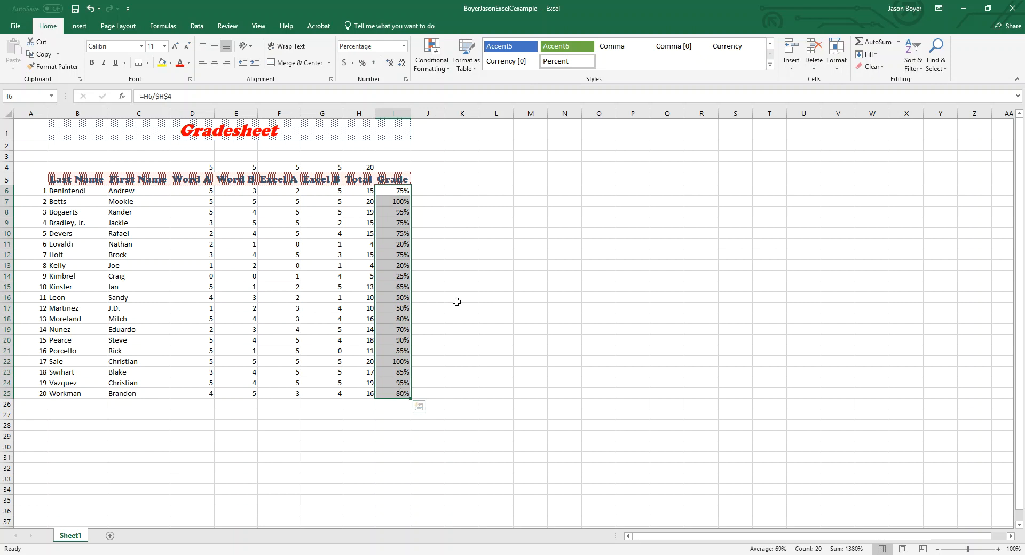
click(424, 380)
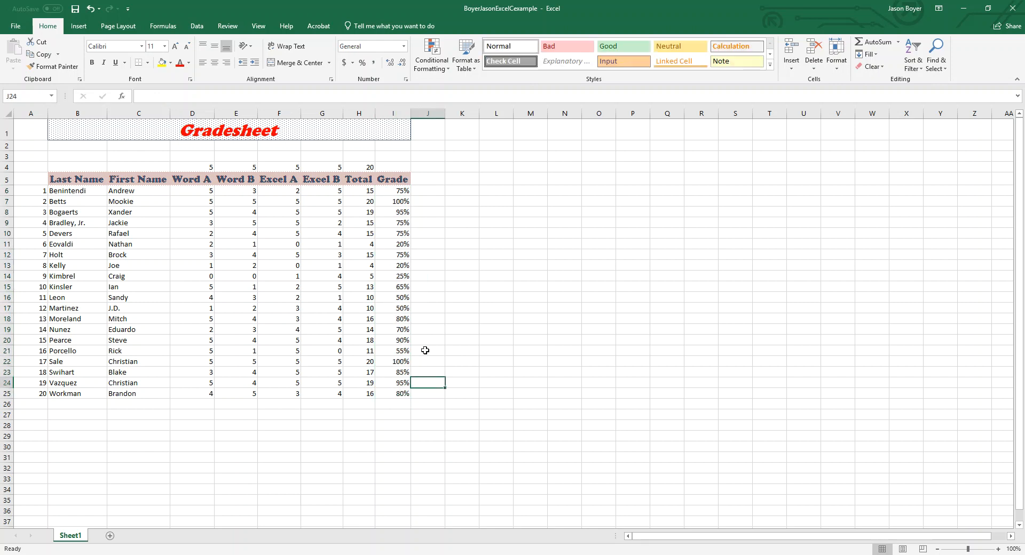
Step: Check the grade formulas in I6, I7, I8, I11 and I13 for the absolute reference to the maximum points
click(395, 191)
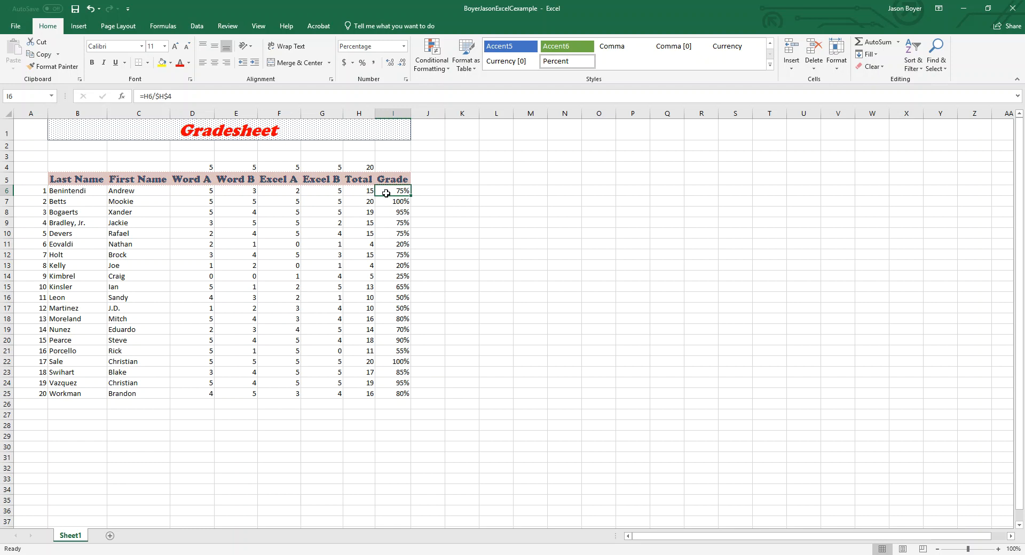
click(385, 199)
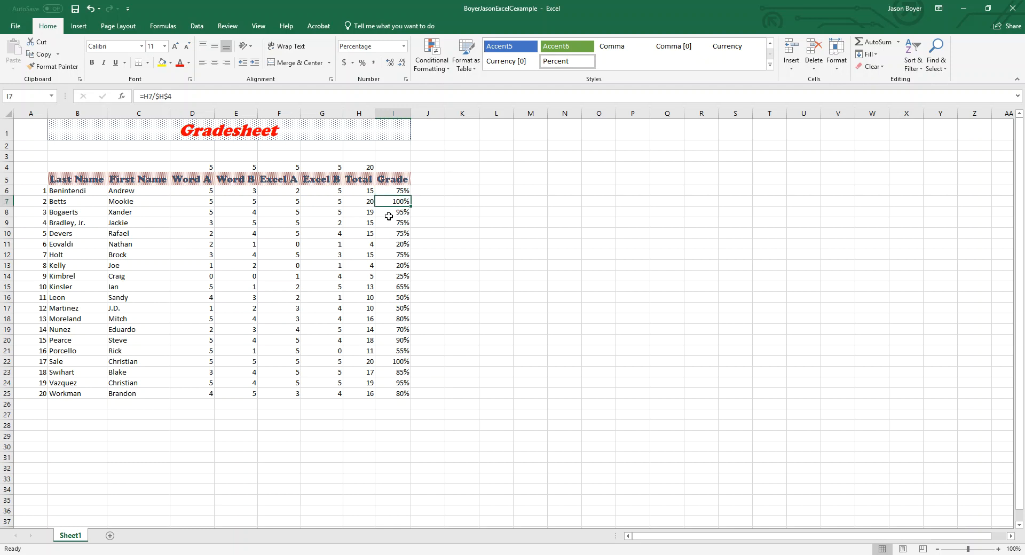
click(389, 215)
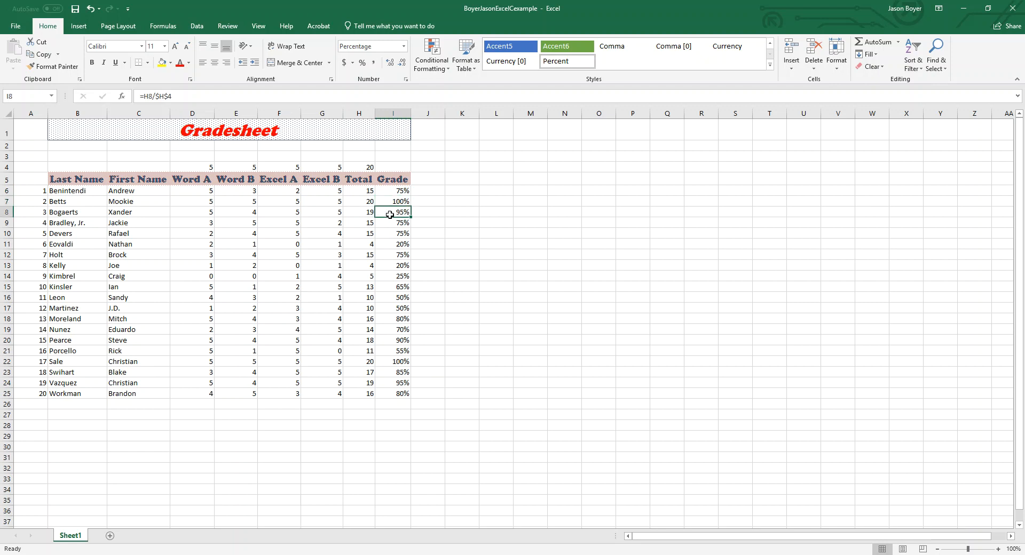
click(391, 245)
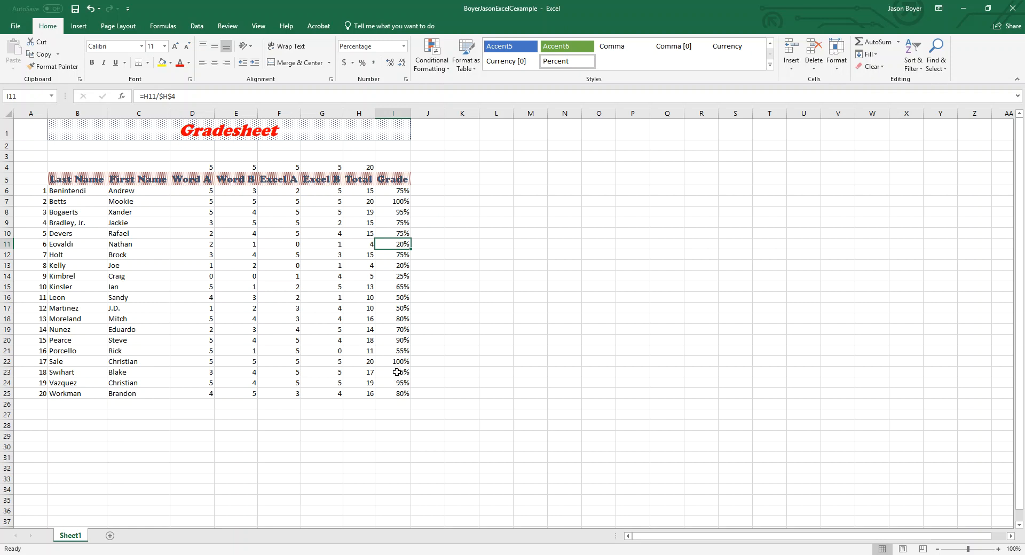
click(393, 265)
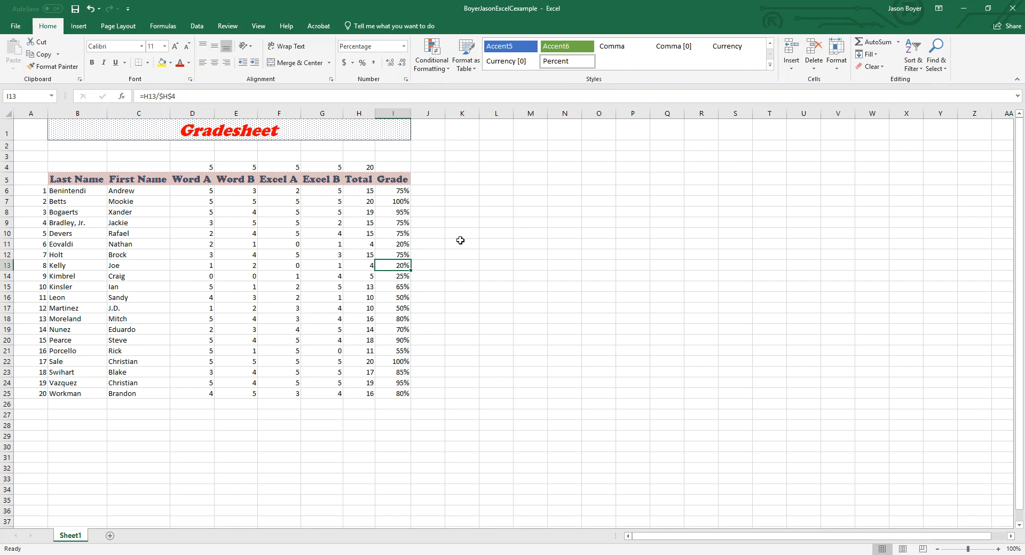
Step: Add a Less Than highlight rule to the grades in I6 to I25, formatting values below 60% with Light Red Fill with Dark Red Text
click(389, 192)
drag(390, 192, 385, 393)
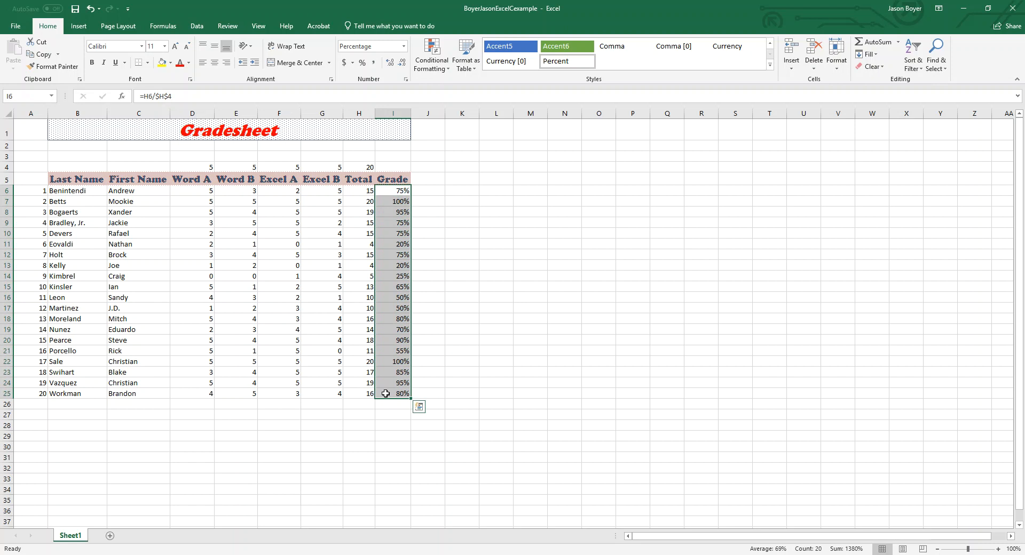
click(449, 72)
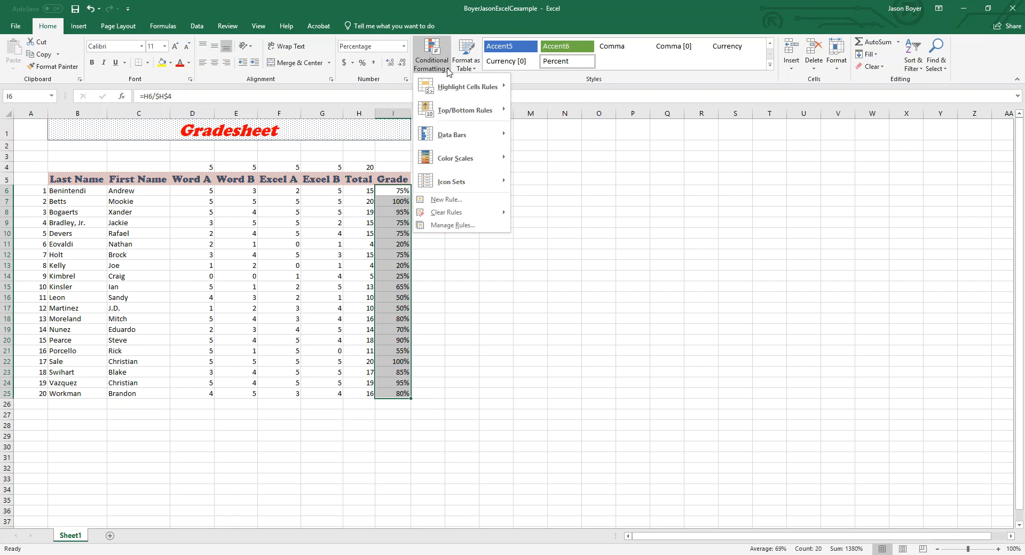
mouse_move(453, 86)
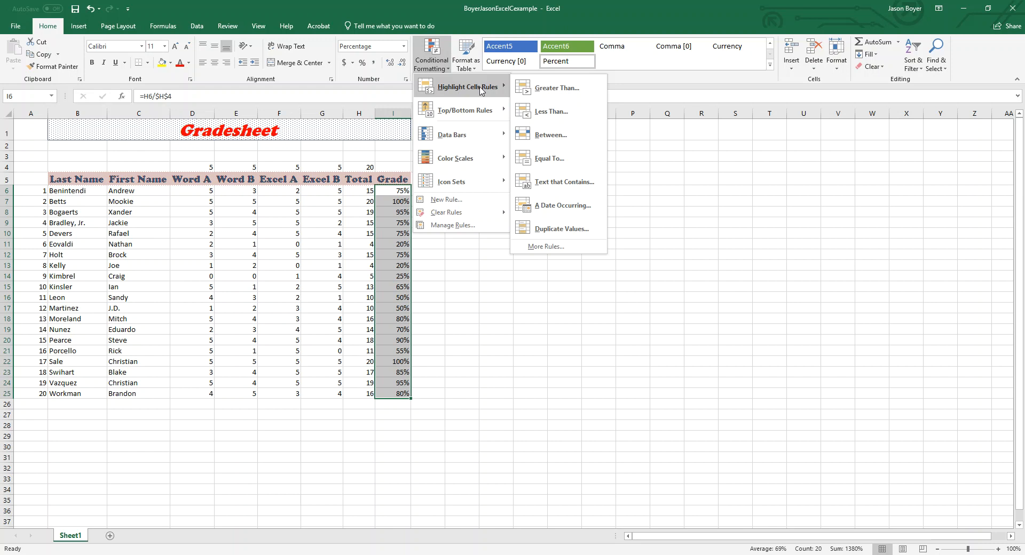
click(527, 113)
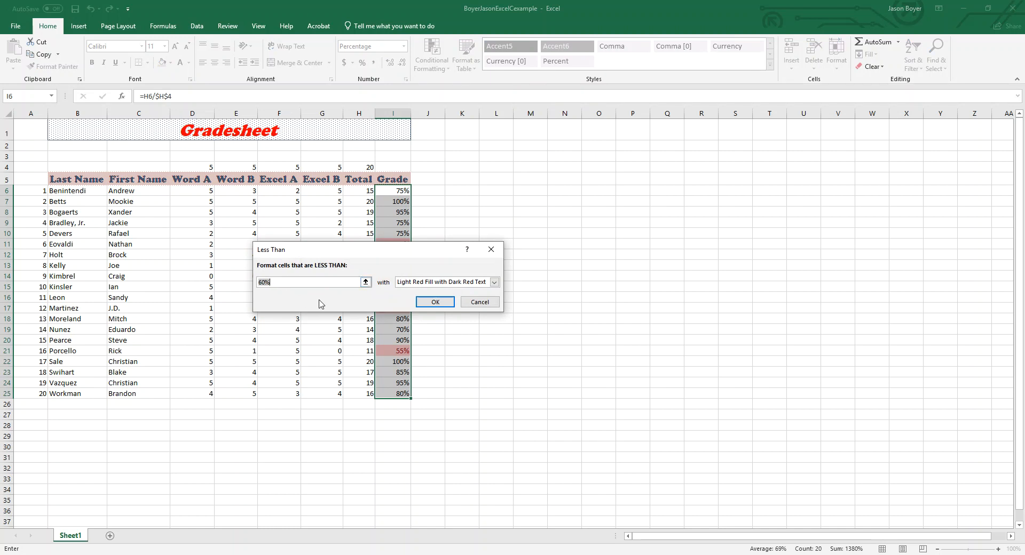
click(494, 282)
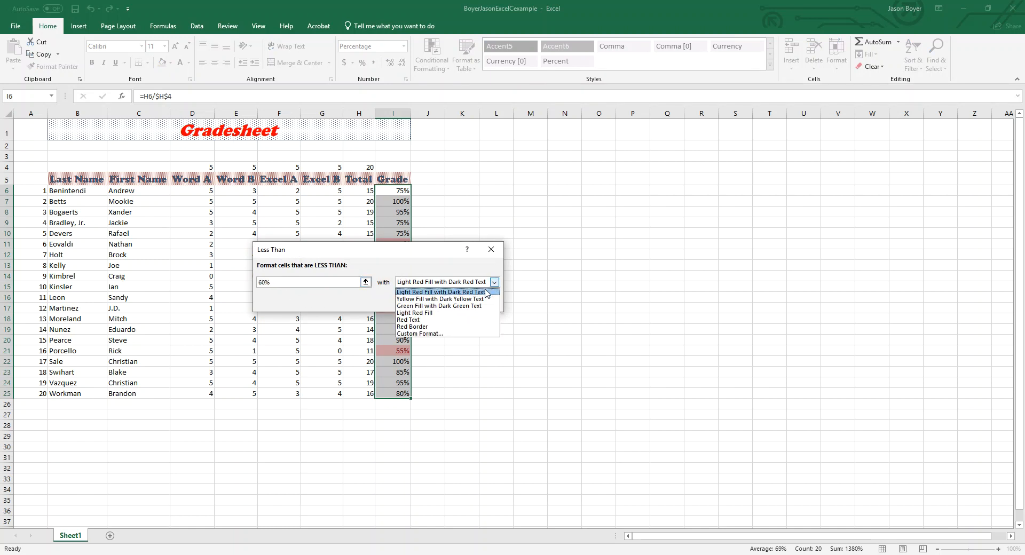
click(459, 292)
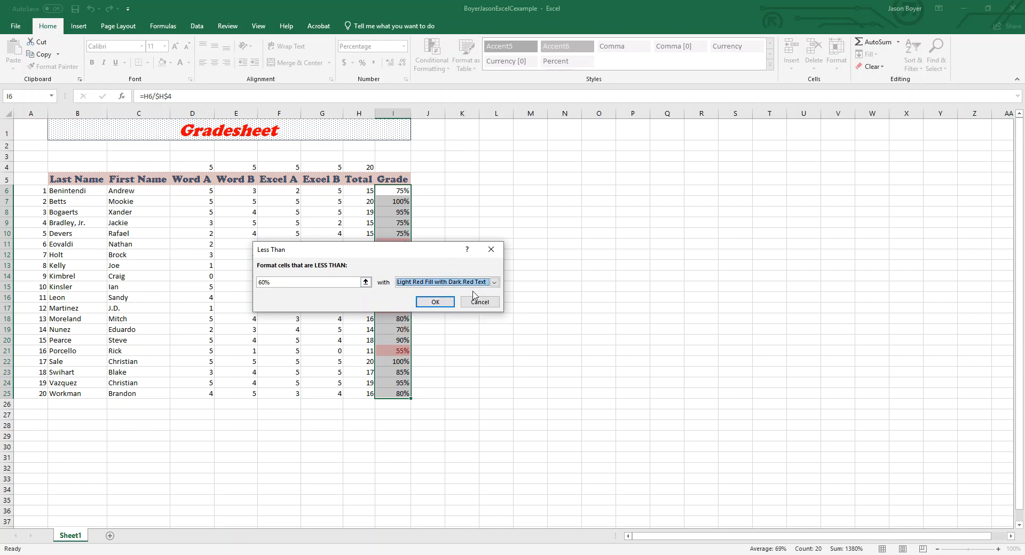
click(444, 304)
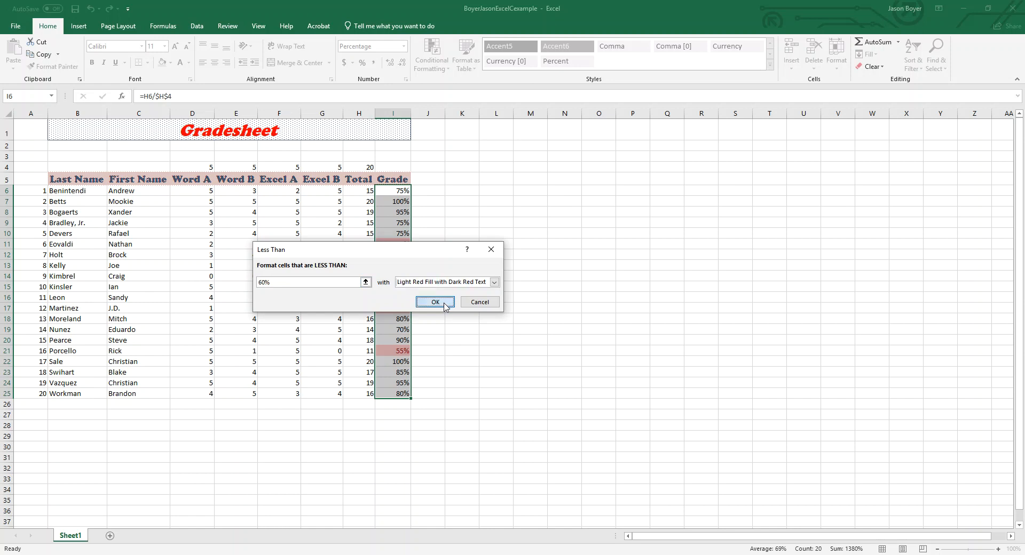
click(444, 373)
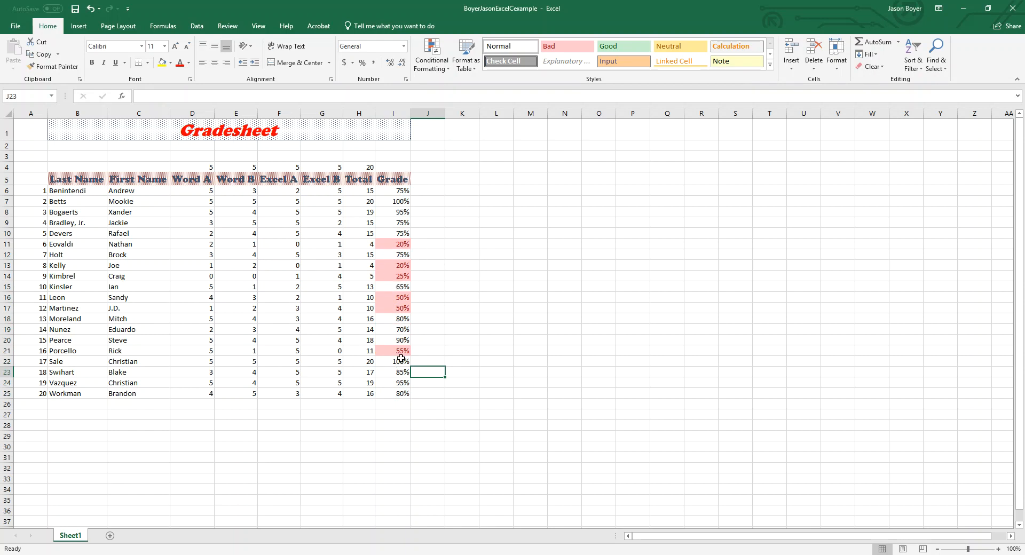
Step: Edit the existing conditional formatting rule on grades I6 to I25 so it formats cell values less than 0.7
drag(399, 192, 401, 395)
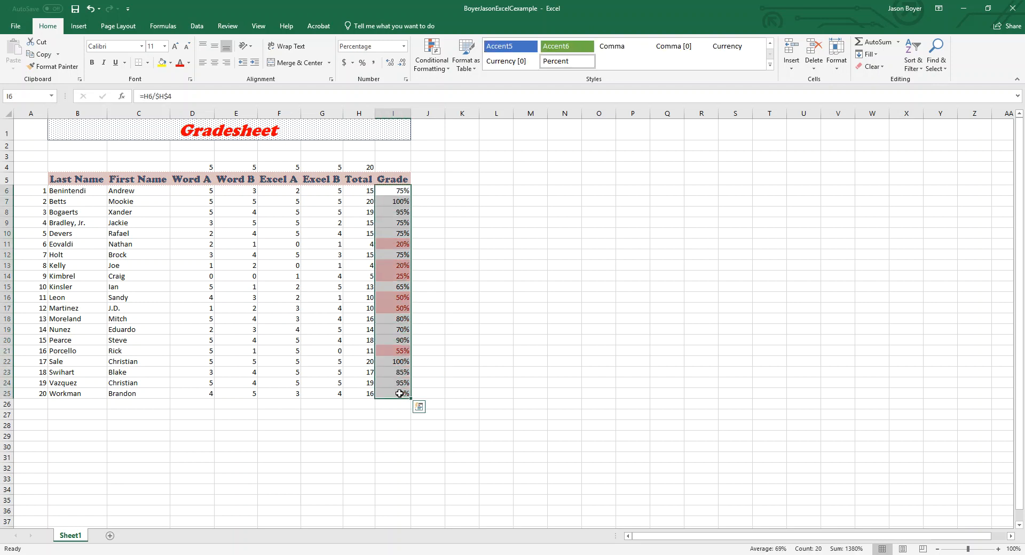
click(447, 70)
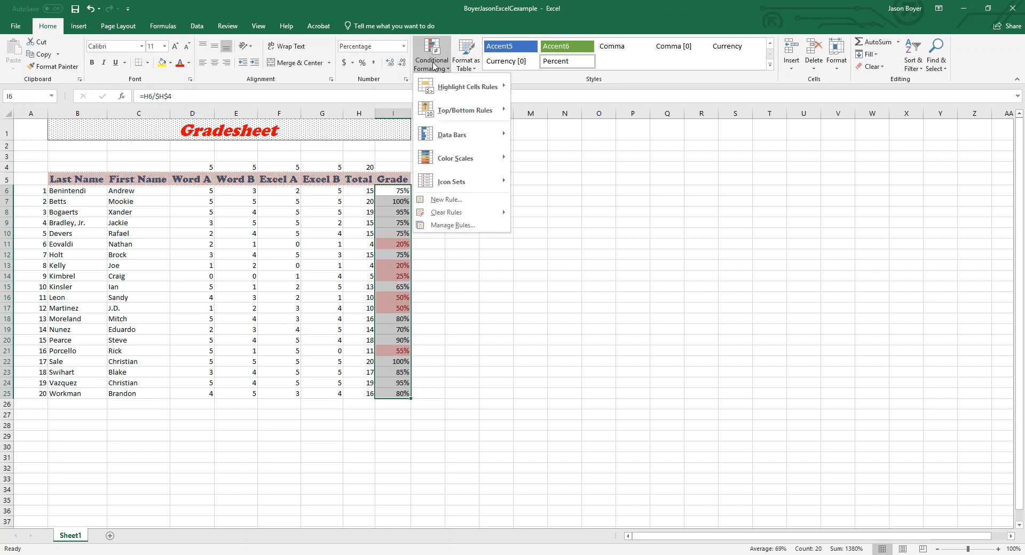
click(453, 225)
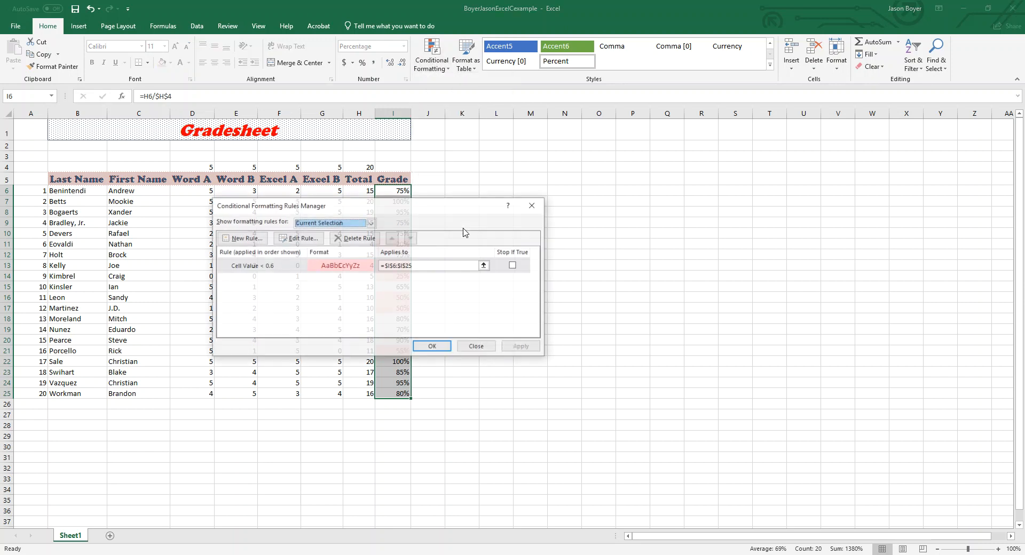
click(256, 268)
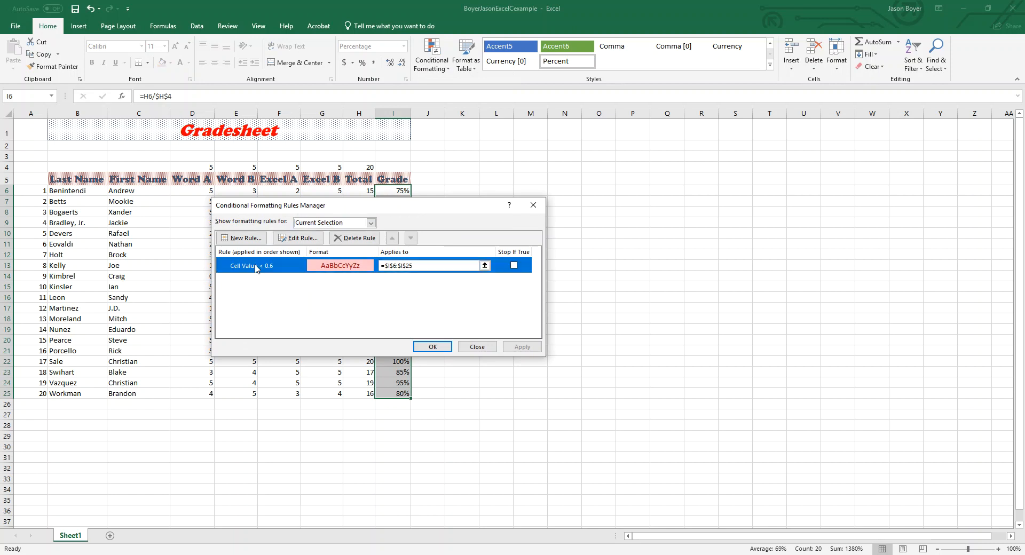
click(299, 238)
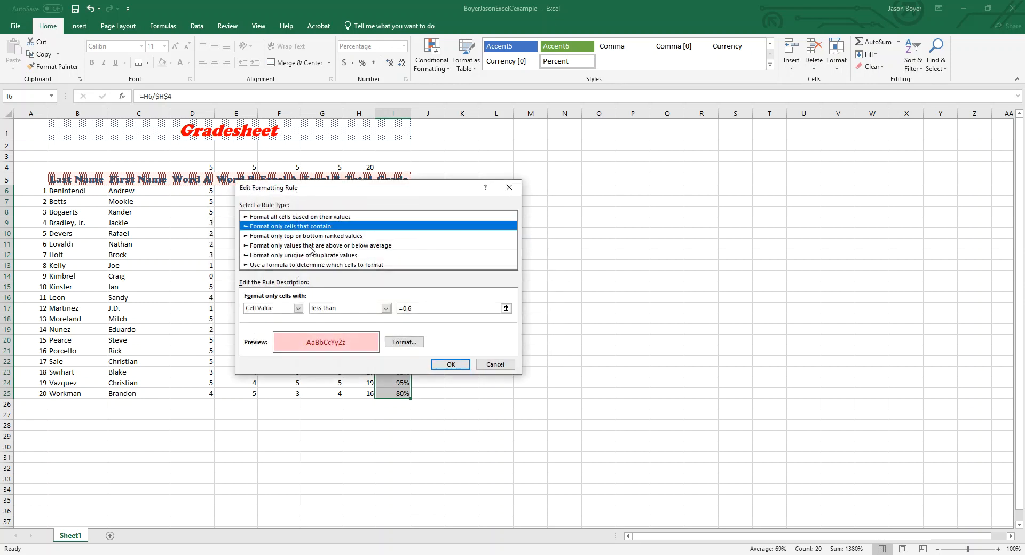
click(418, 309)
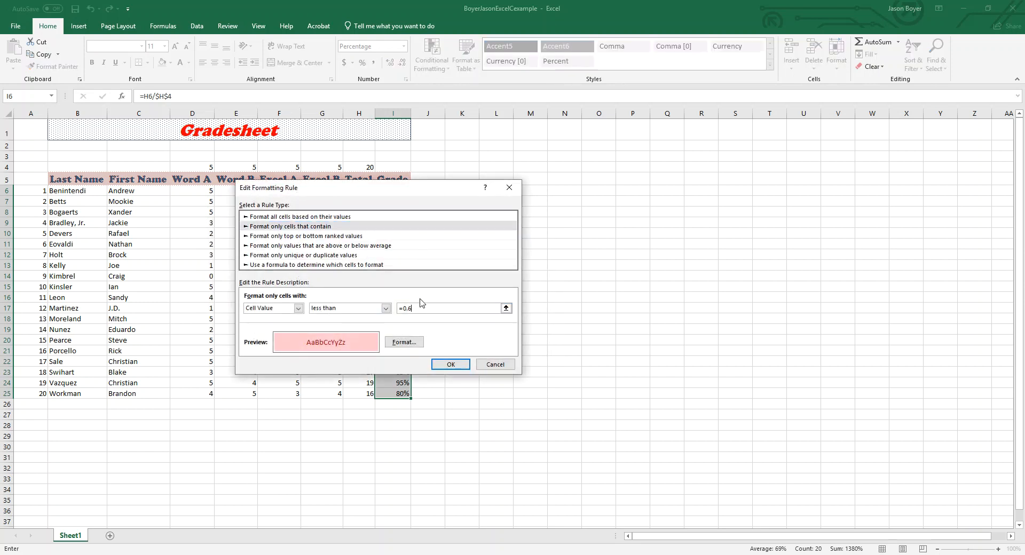
key(BackSpace)
text(7)
click(461, 364)
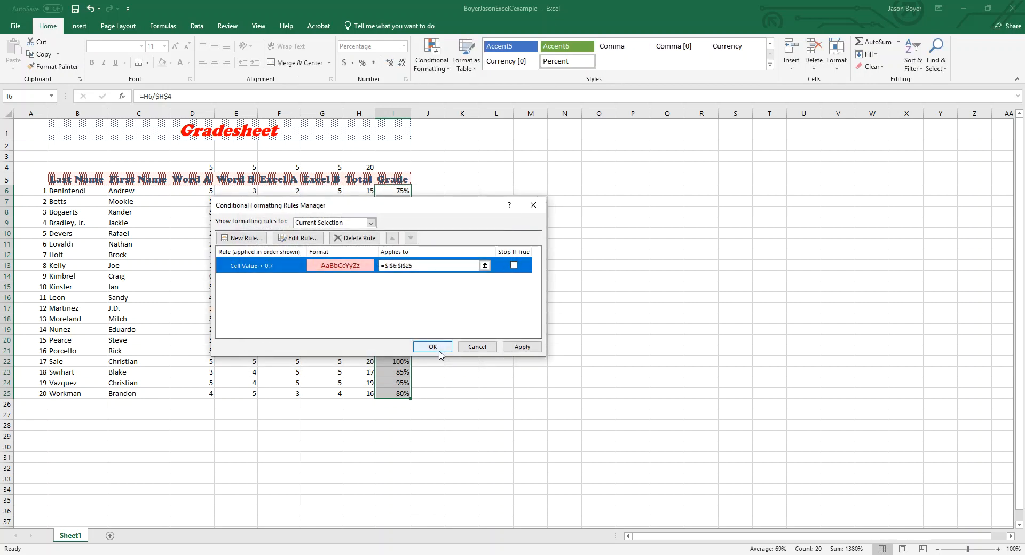
click(433, 347)
click(438, 371)
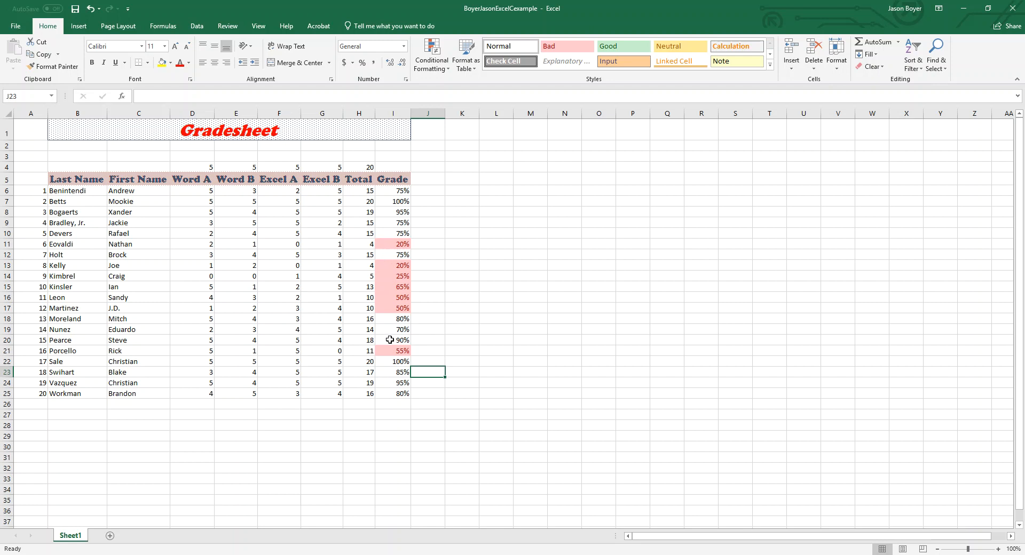
drag(401, 193, 401, 394)
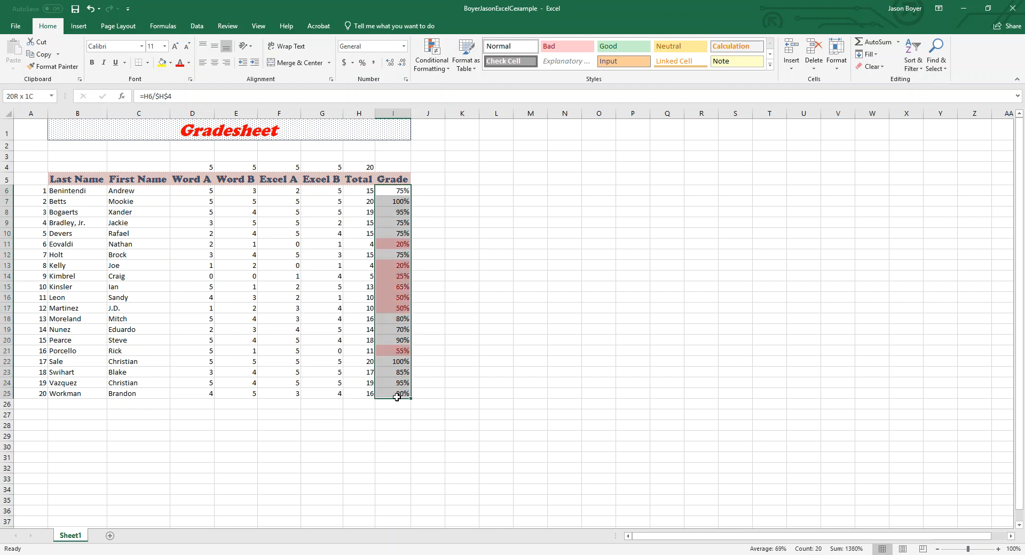
click(429, 70)
mouse_move(498, 93)
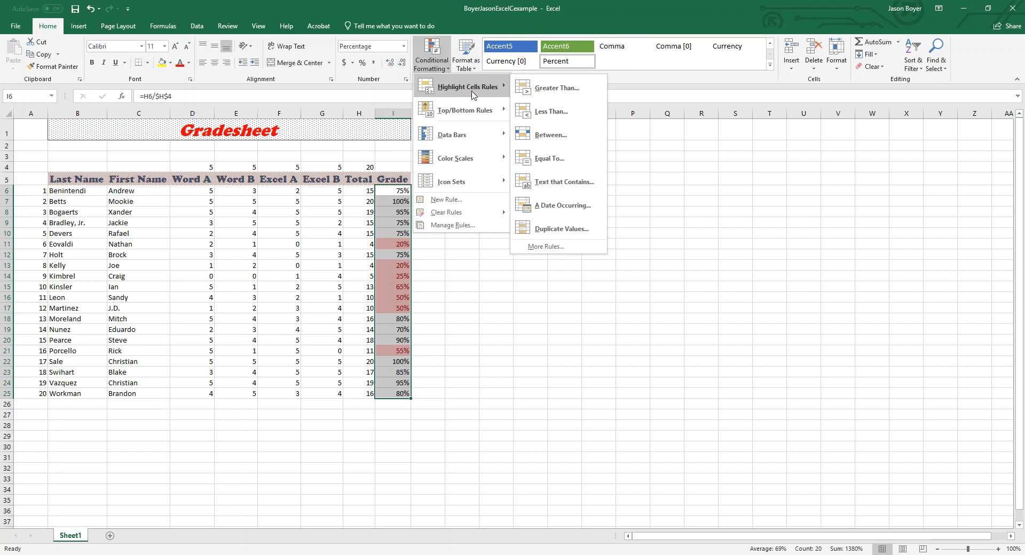
click(555, 88)
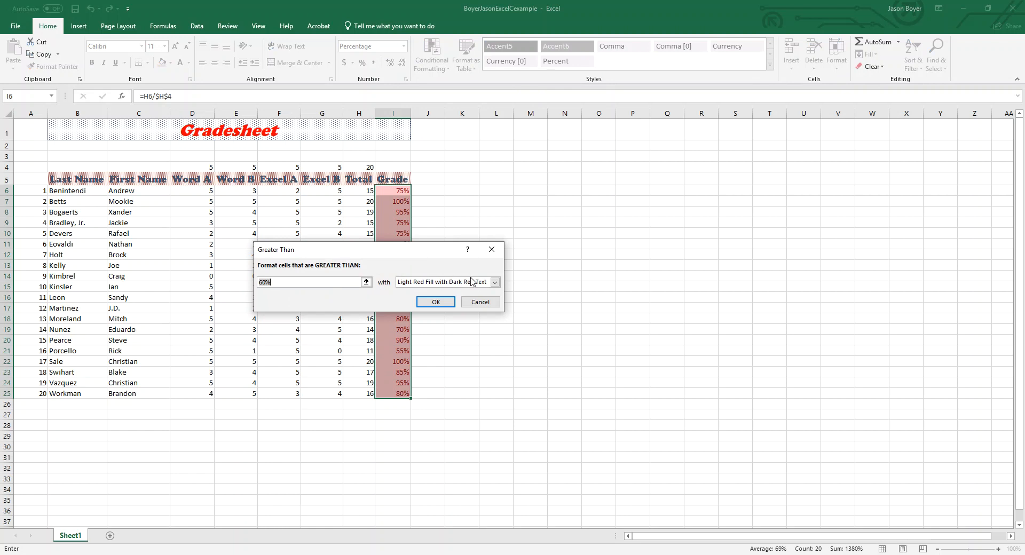
click(274, 282)
drag(273, 281, 246, 279)
text(89)
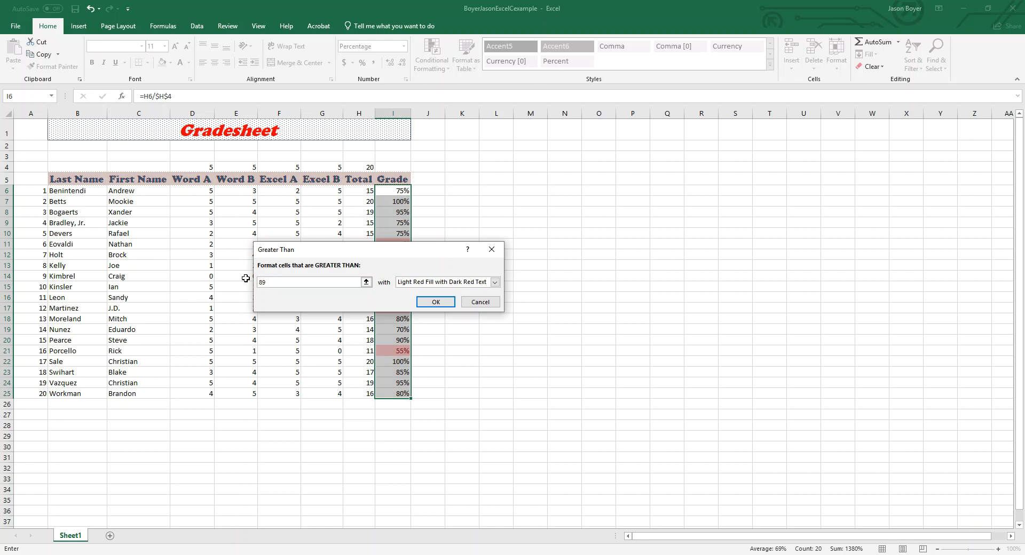
click(480, 303)
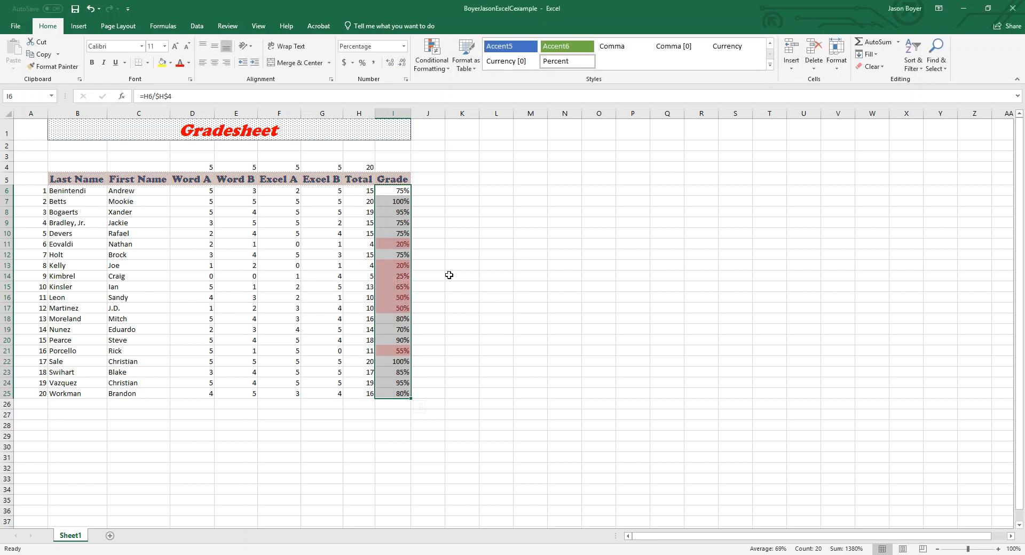
Step: Add a Greater Than highlight rule to grades I6 to I25, formatting values above 89% with Green Fill with Dark Green Text
click(445, 67)
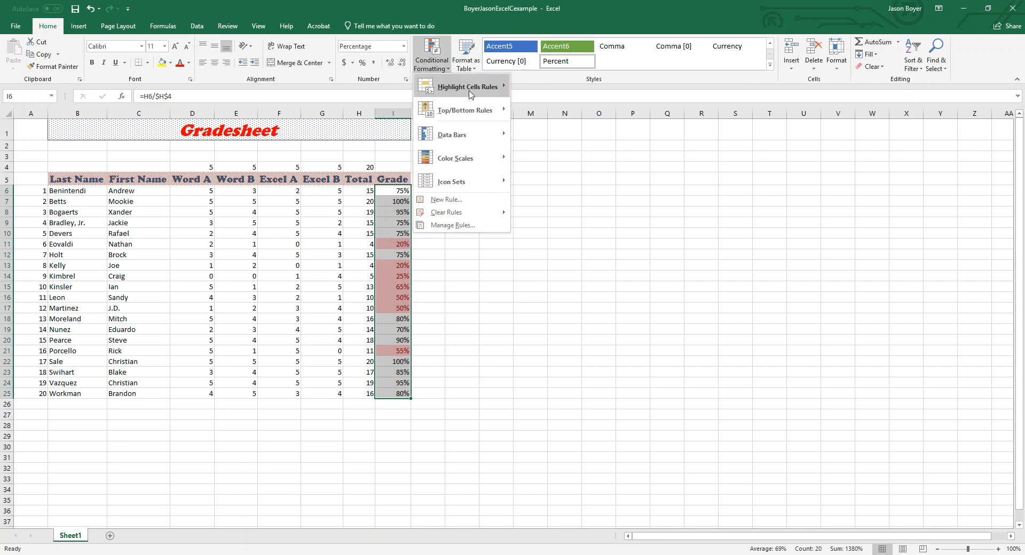
mouse_move(471, 93)
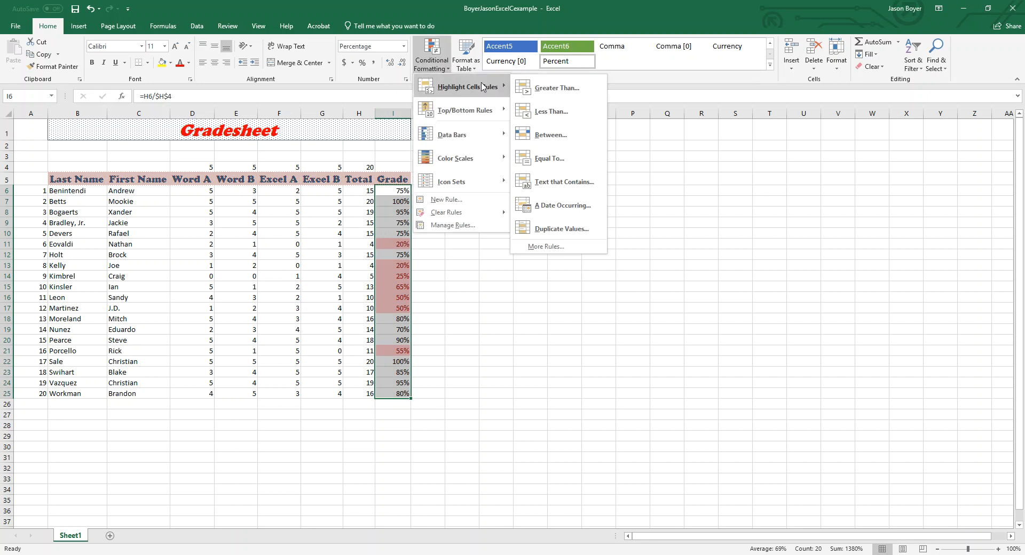
click(540, 92)
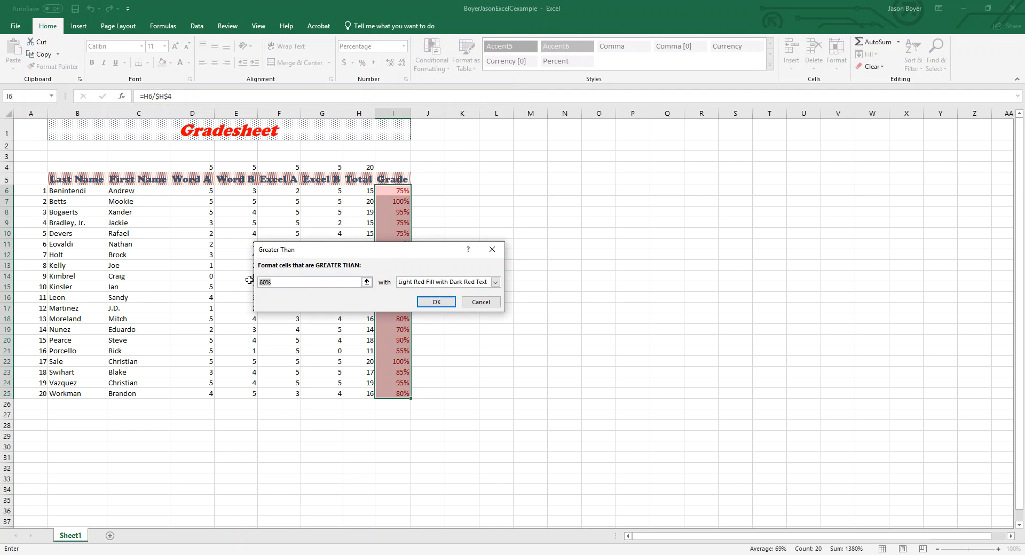
text(89%)
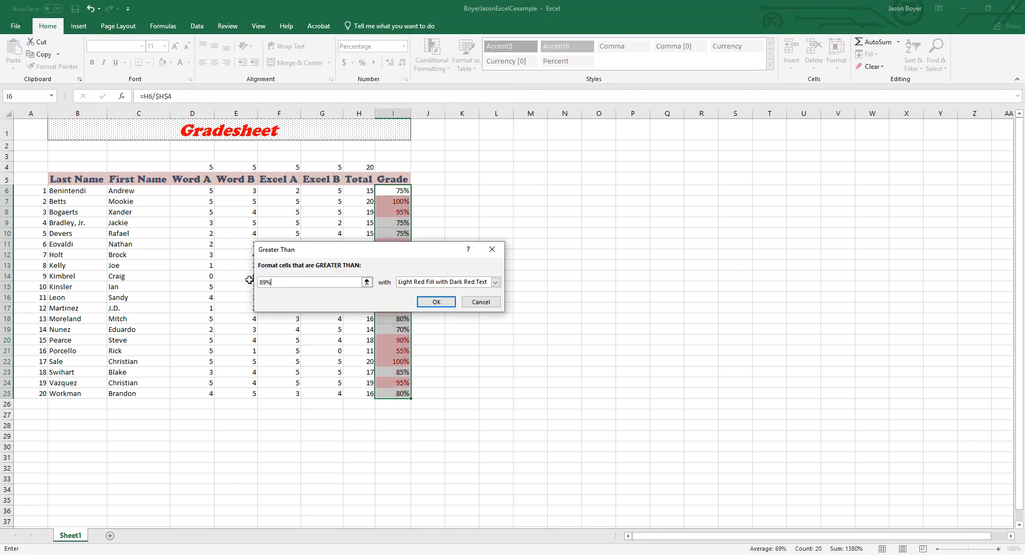
click(495, 282)
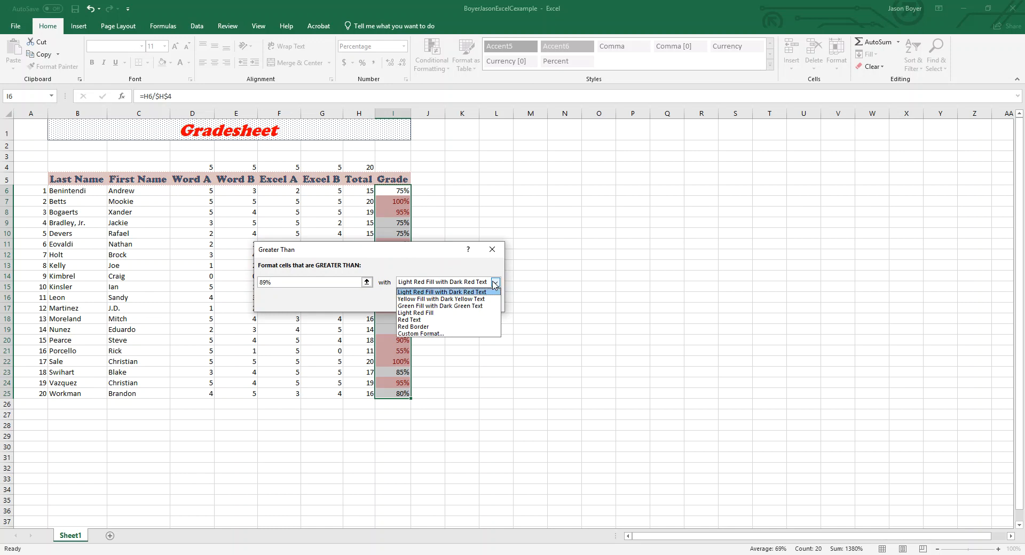
click(477, 306)
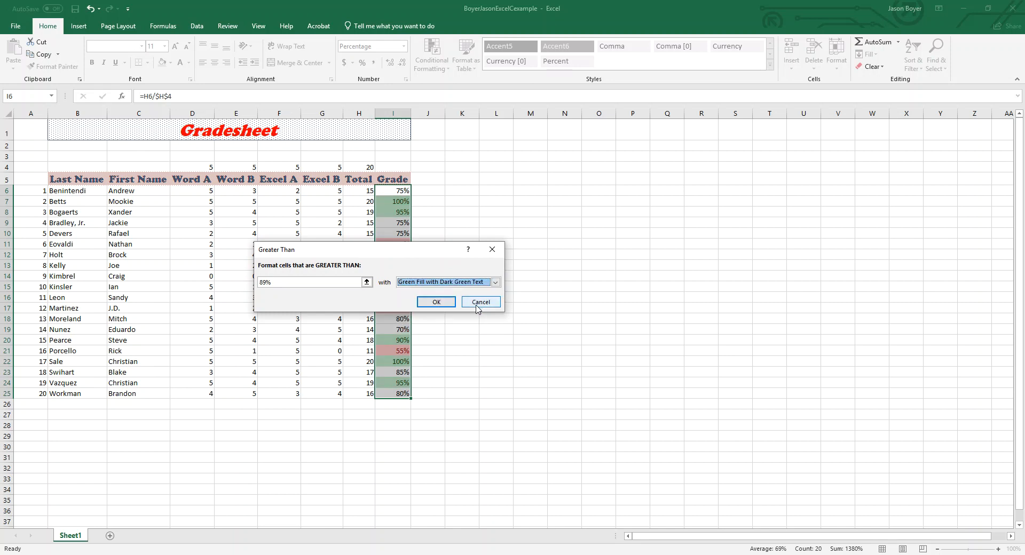
click(436, 302)
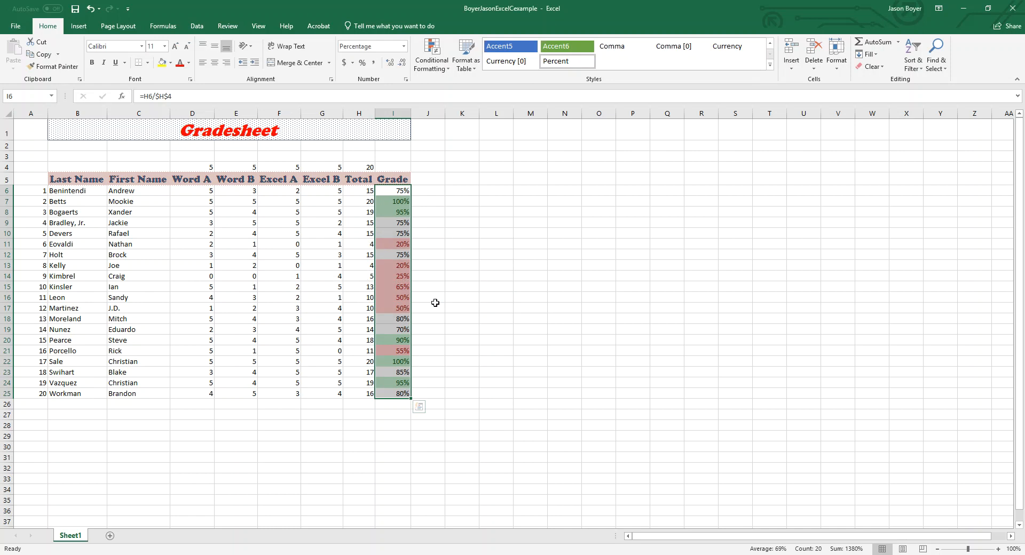
click(451, 330)
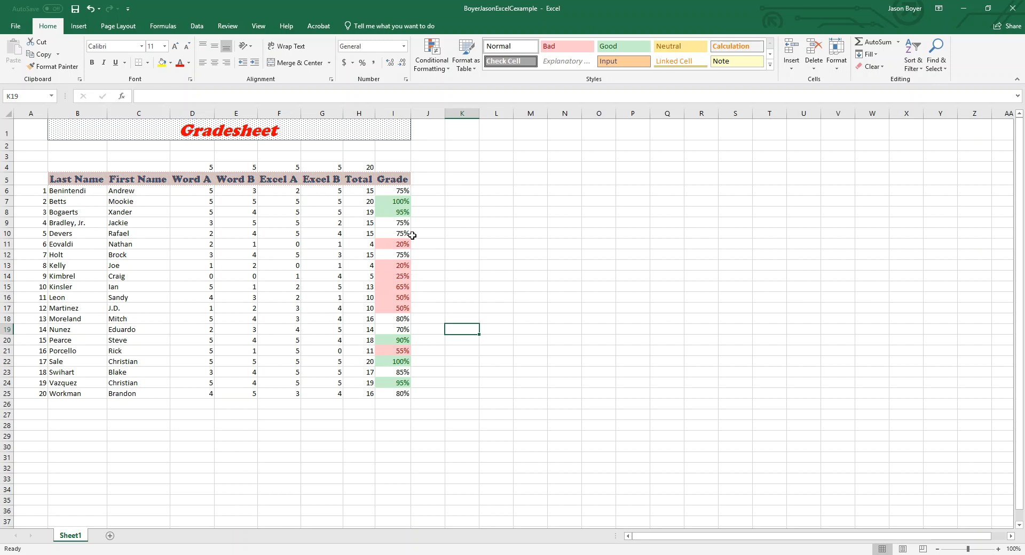
Step: Add blue gradient-fill data bars to the grades in I6 to I25
drag(395, 190, 397, 395)
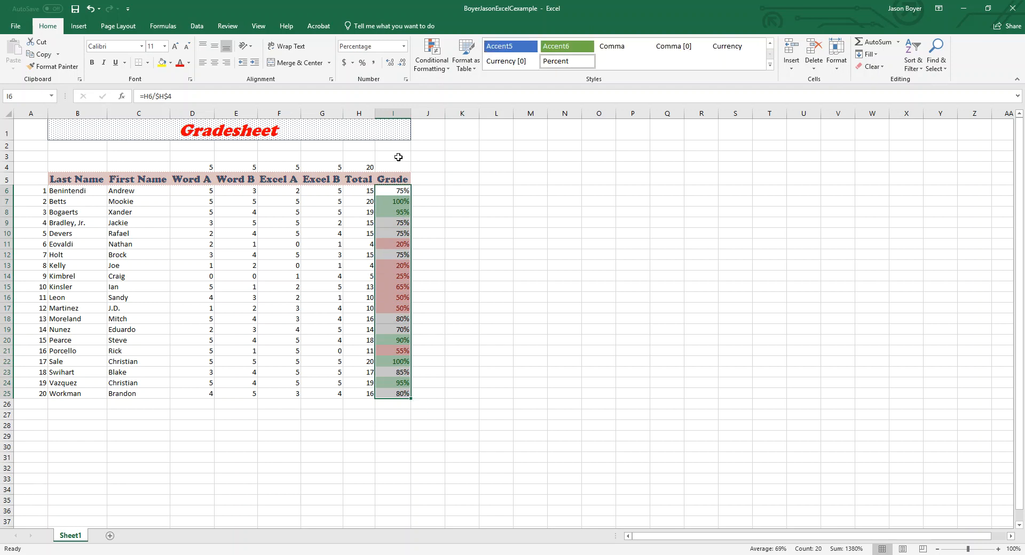
click(445, 73)
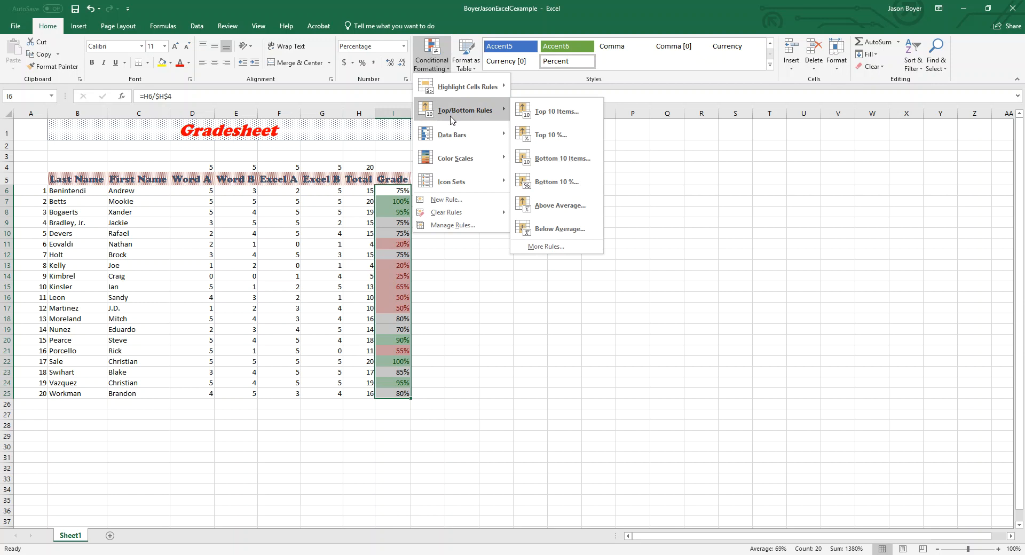
mouse_move(480, 144)
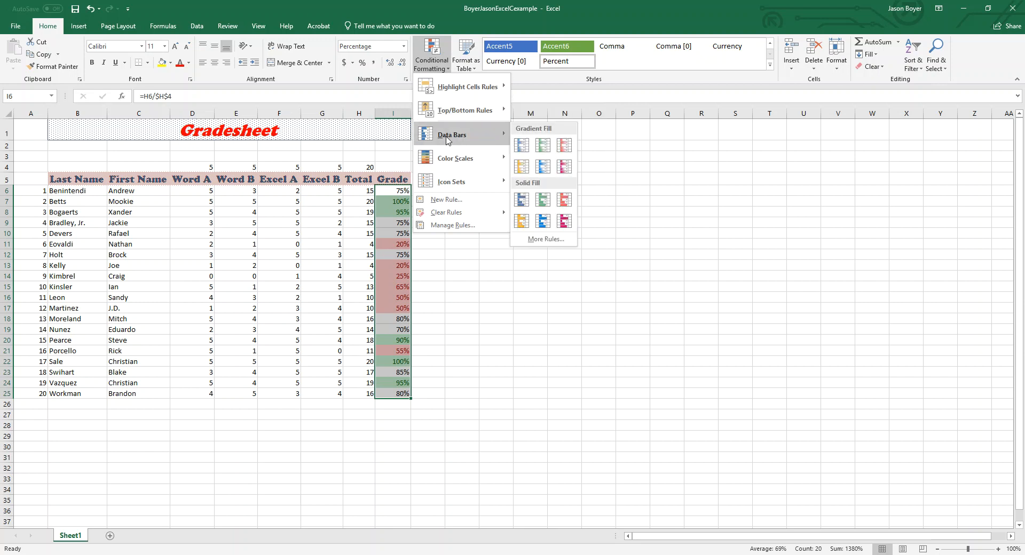
click(522, 149)
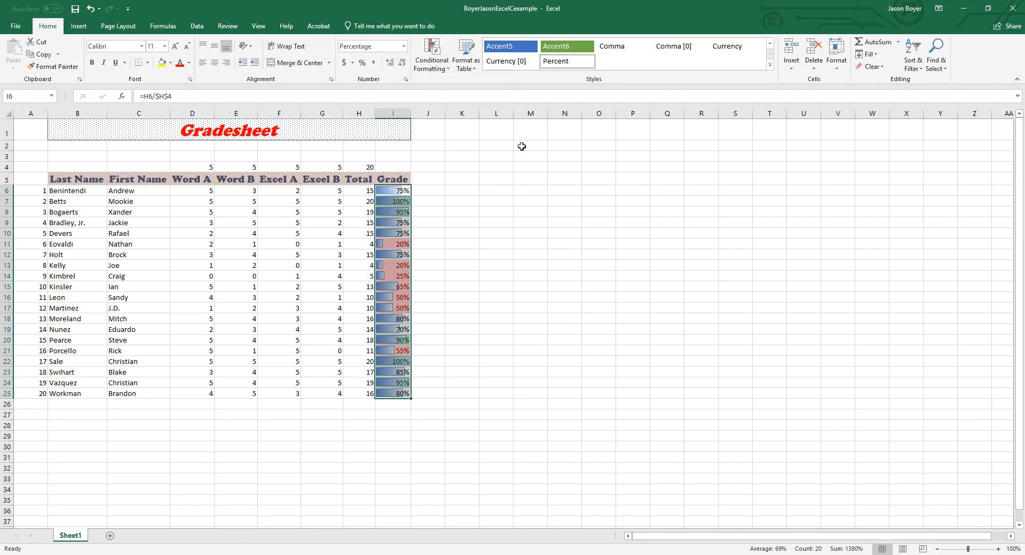
click(456, 265)
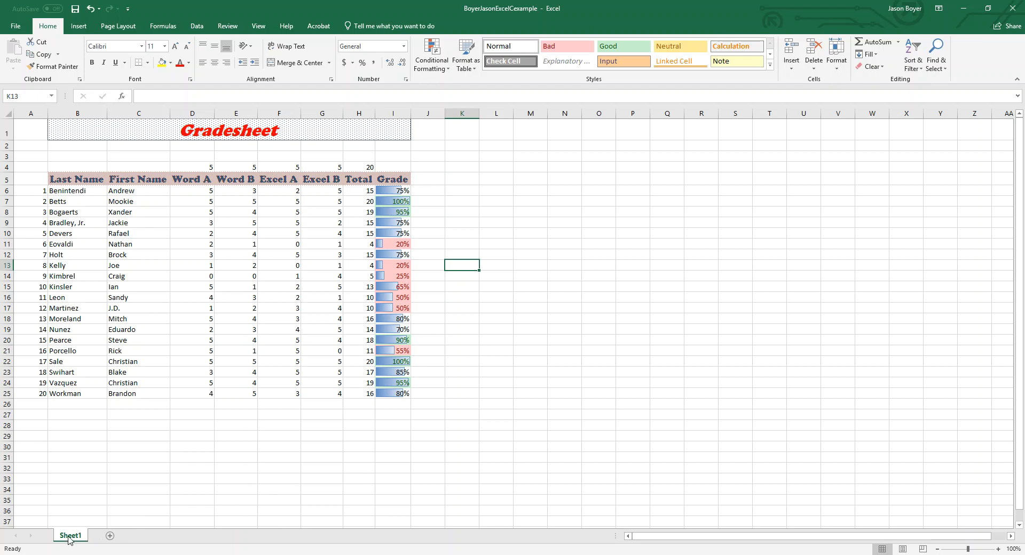
Step: Rename the worksheet Sheet1 as Gradesheet
right_click(72, 537)
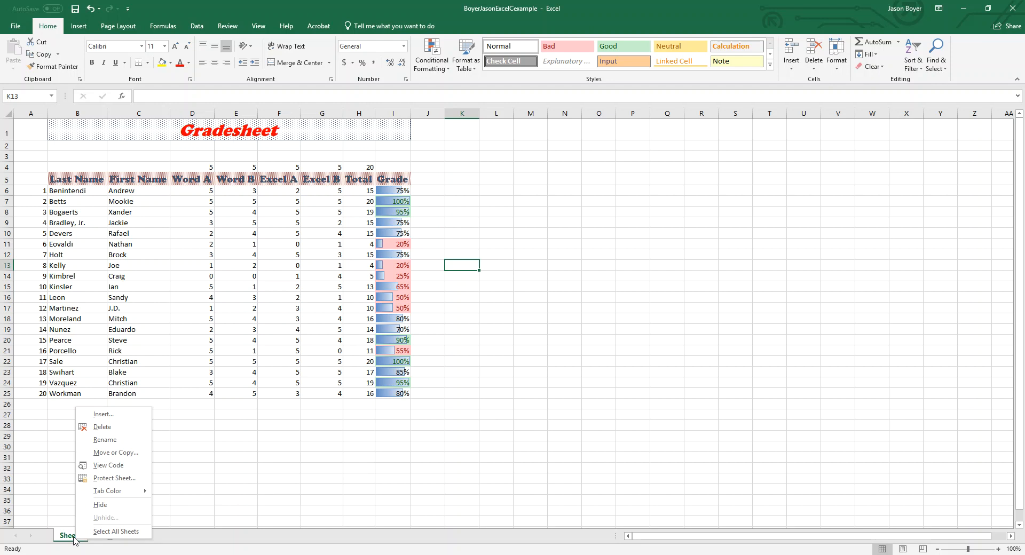
click(103, 440)
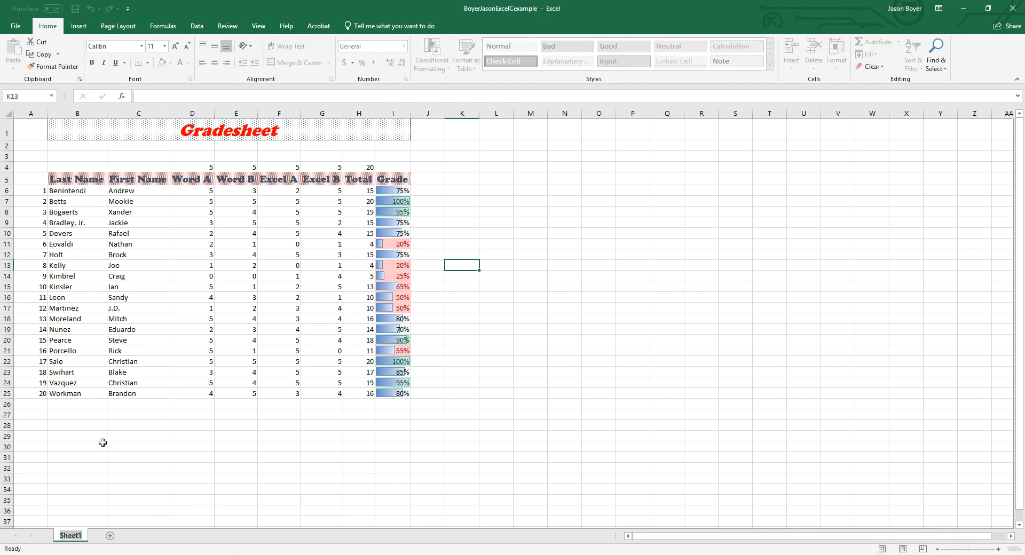
text(Gradesheet)
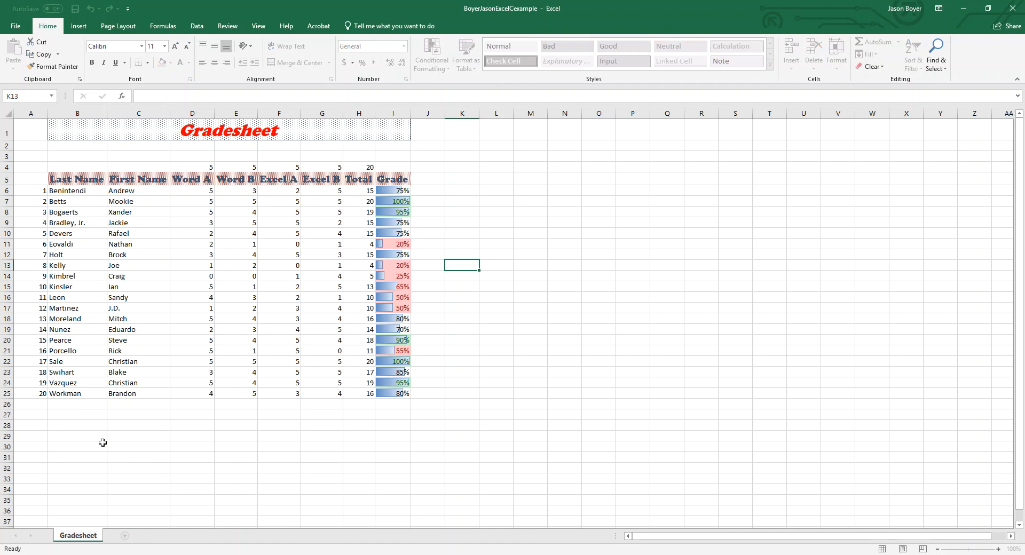
click(153, 477)
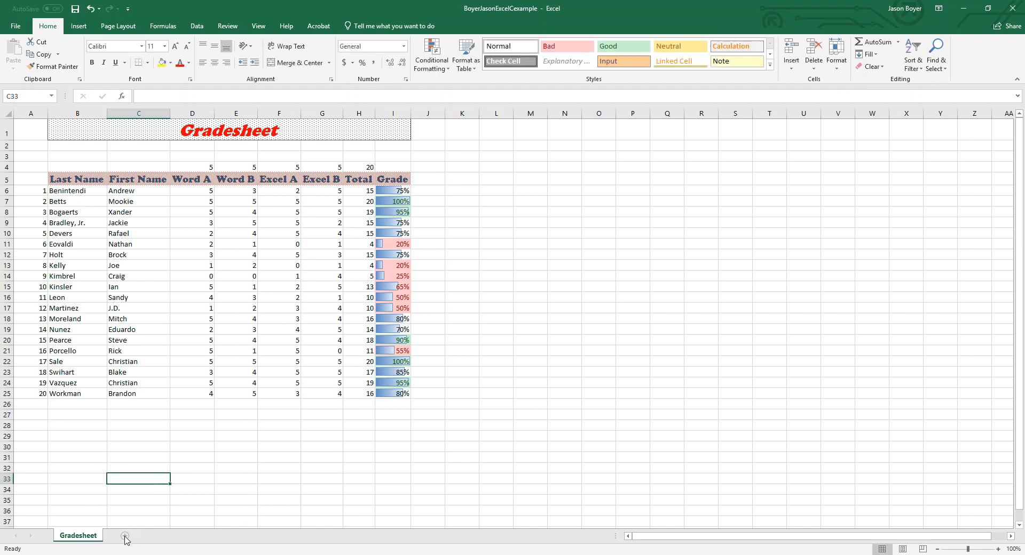